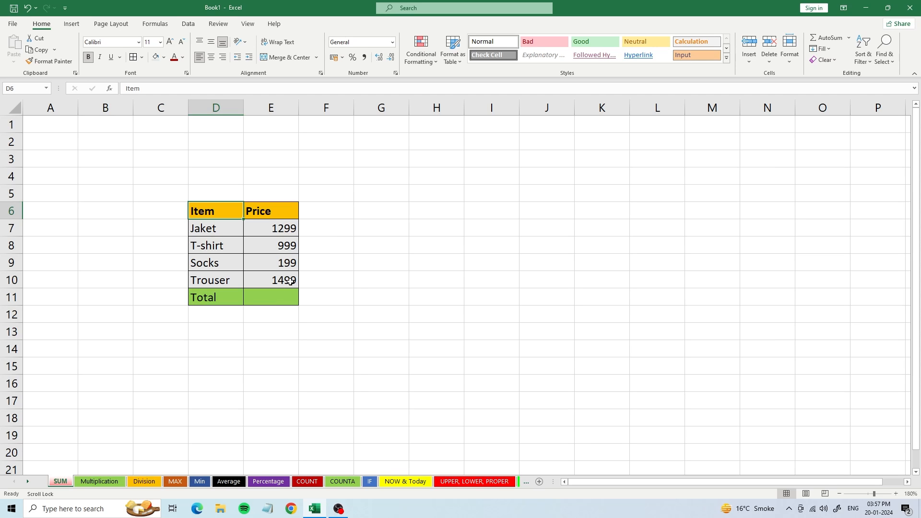
# Total the four item prices in cell E11 with the formula =SUM(E7:E10)
pyautogui.click(290, 297)
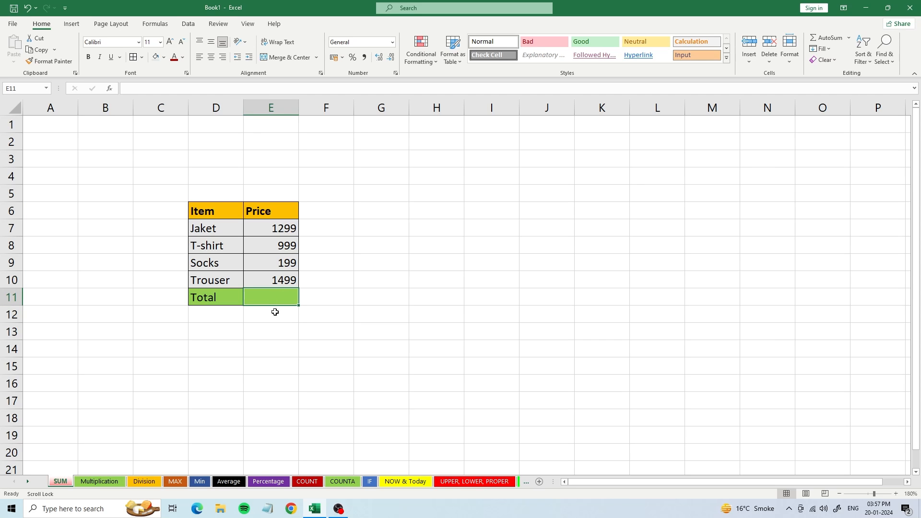
pyautogui.write('=')
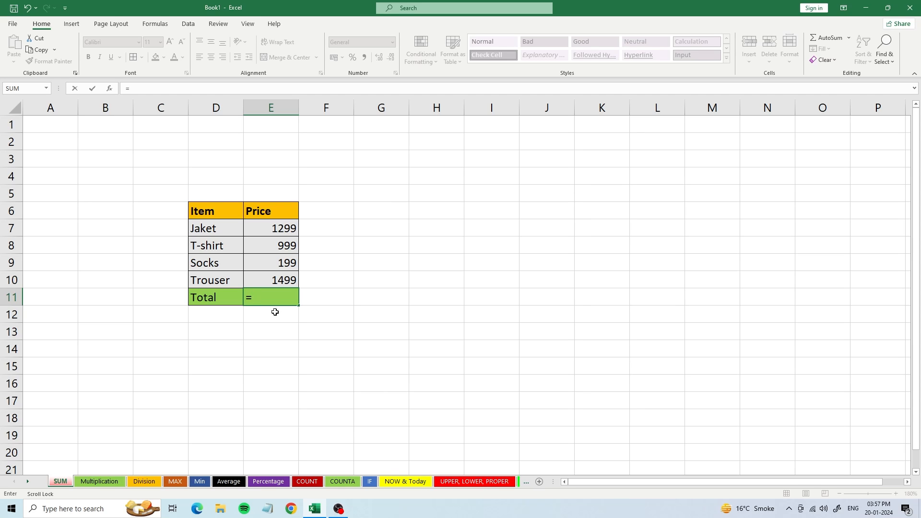
pyautogui.write('SUM')
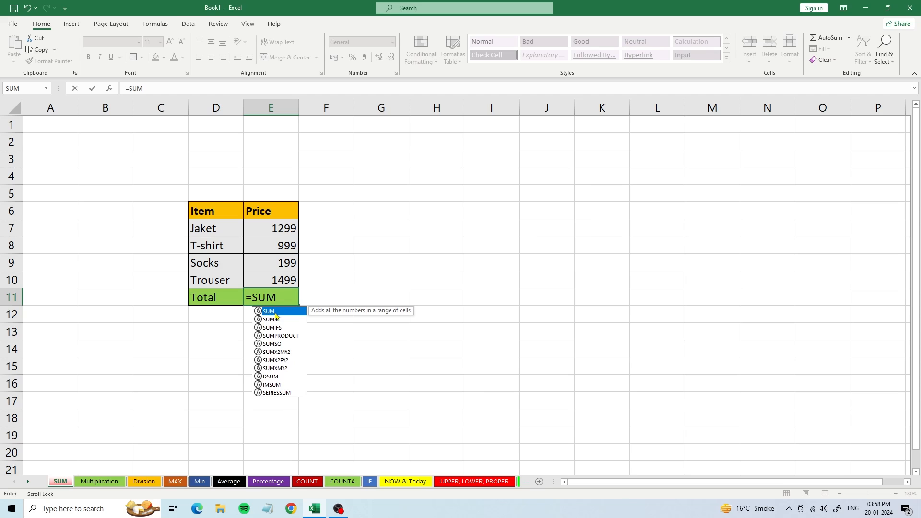
pyautogui.doubleClick(276, 313)
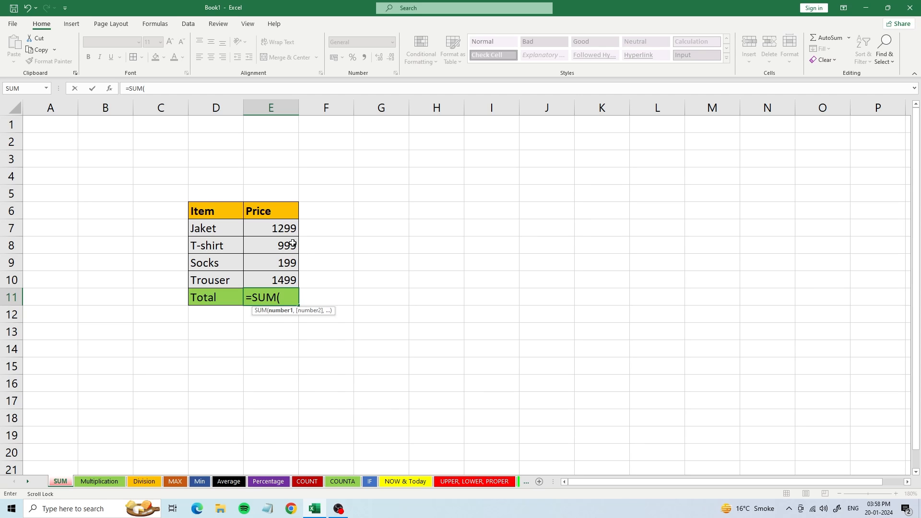
pyautogui.click(277, 228)
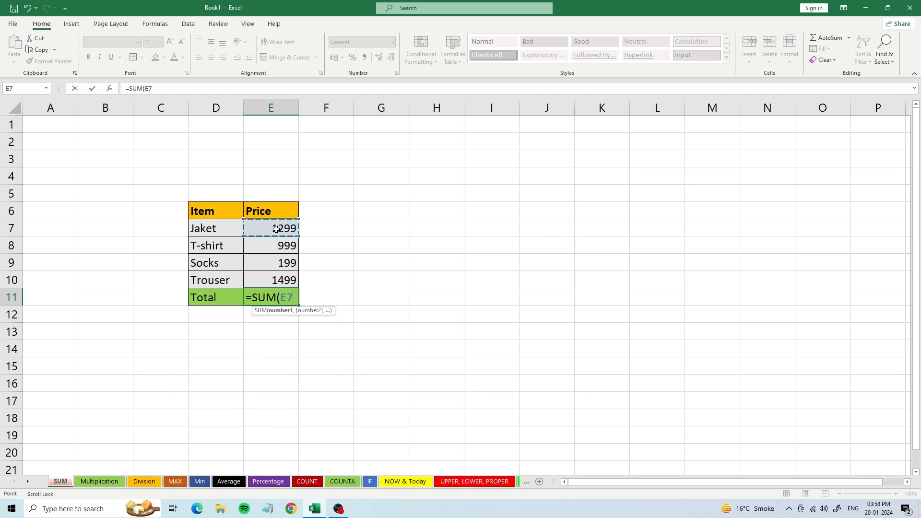
pyautogui.press('F8')
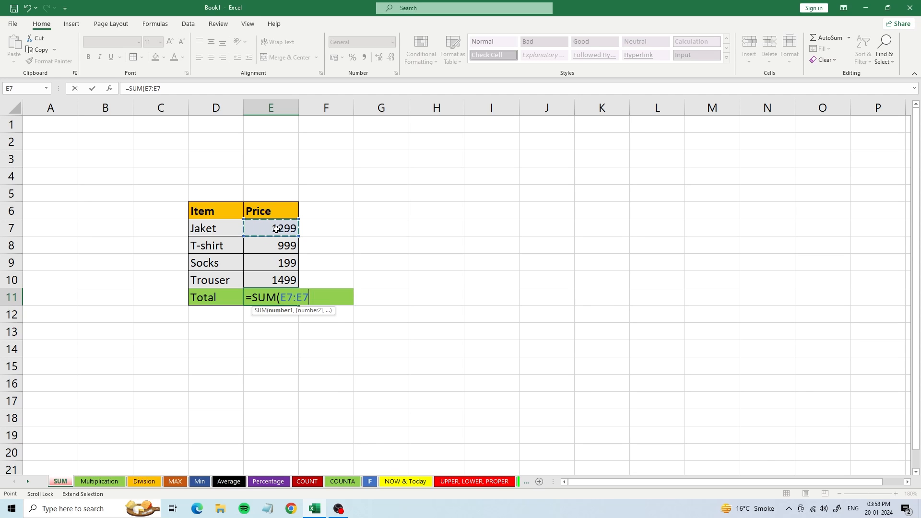
pyautogui.click(283, 280)
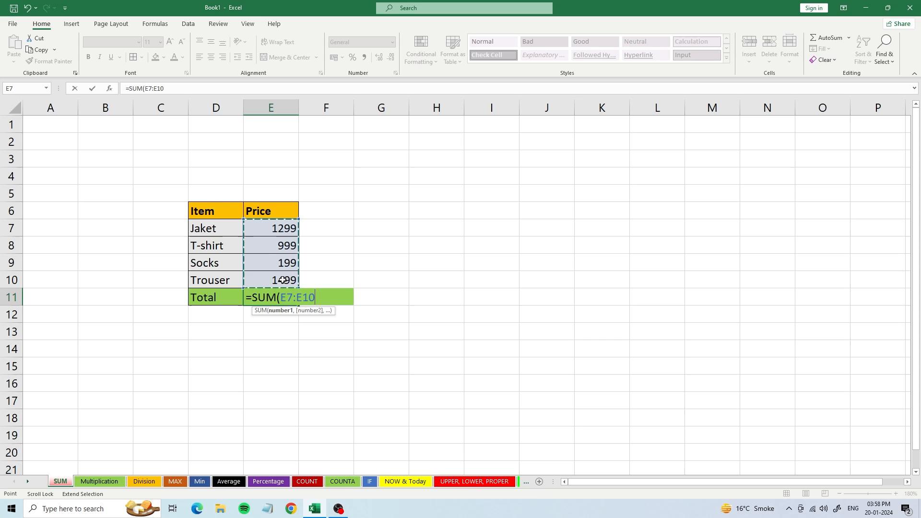
pyautogui.write(')')
pyautogui.press('Return')
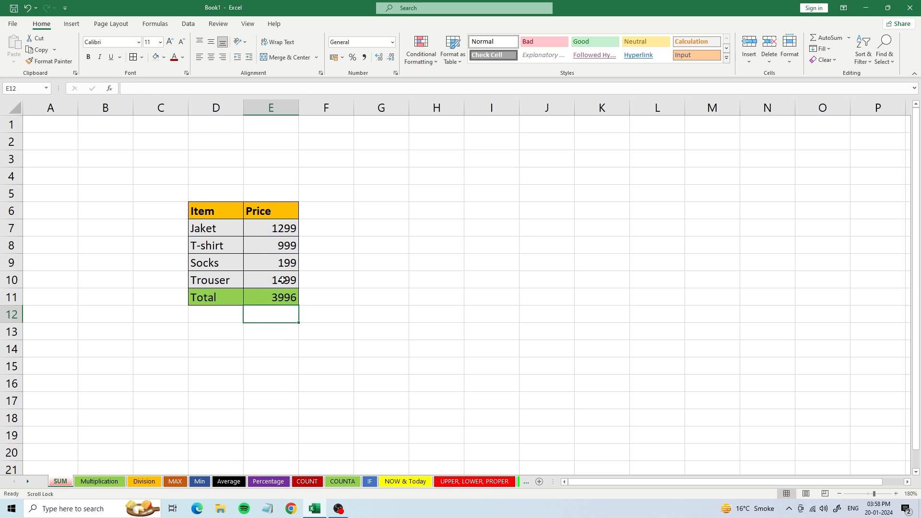
pyautogui.click(293, 290)
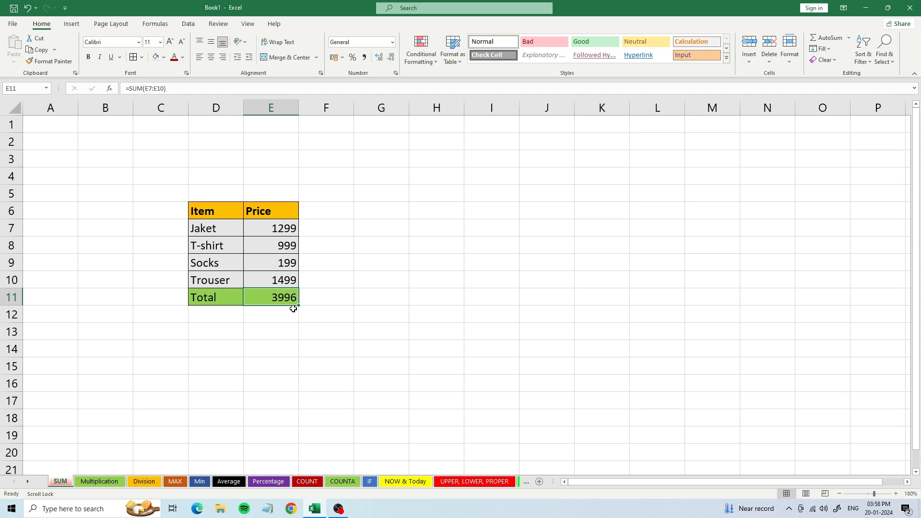
# Set the Socks price in cell E9 to 55 and check the Total cell
pyautogui.click(285, 265)
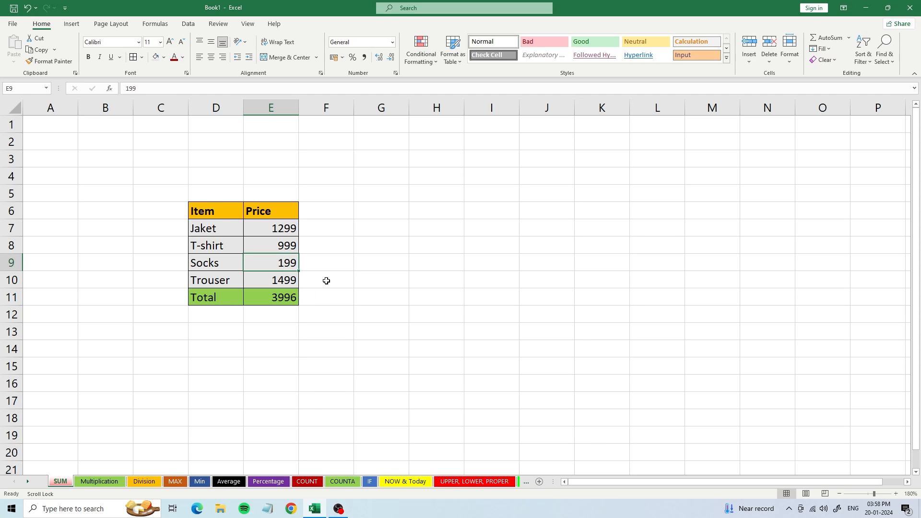
pyautogui.write('55')
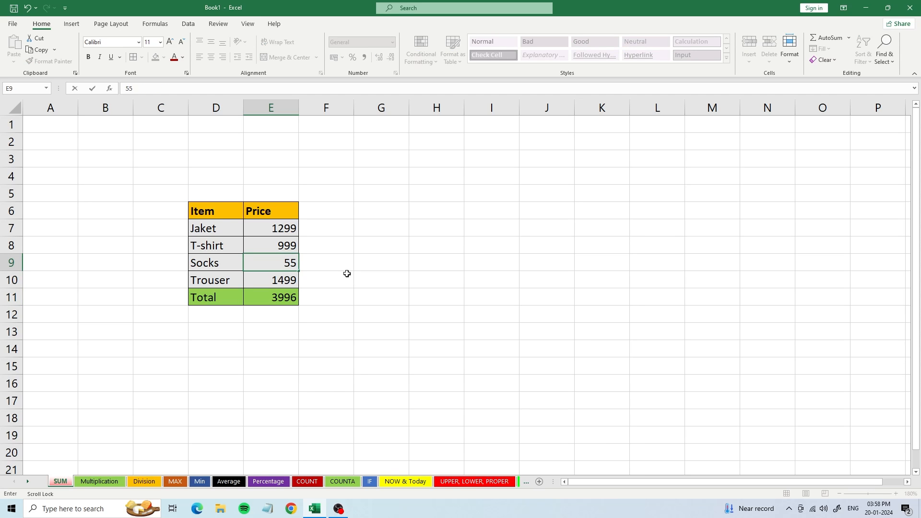
pyautogui.press('Return')
pyautogui.click(283, 301)
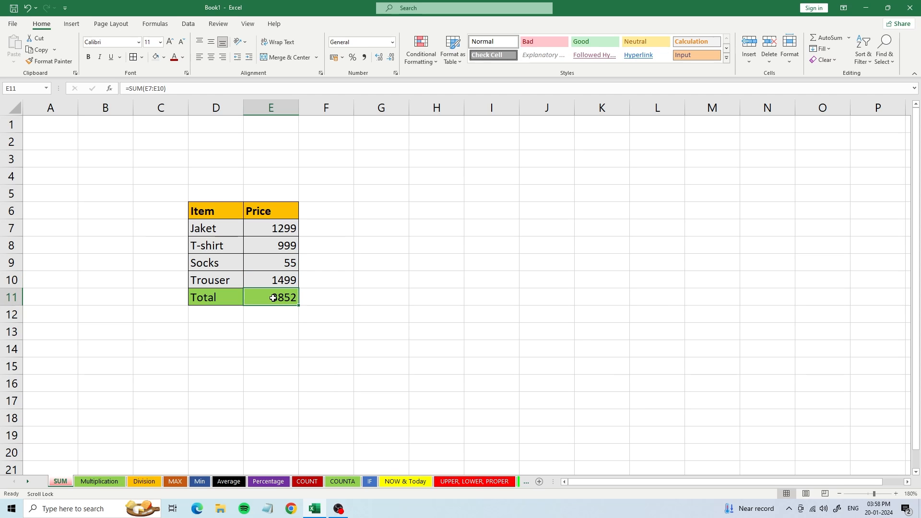
# Enter the sample numbers 45 in cell G5 and 56 in cell K5
pyautogui.click(379, 201)
pyautogui.write('45')
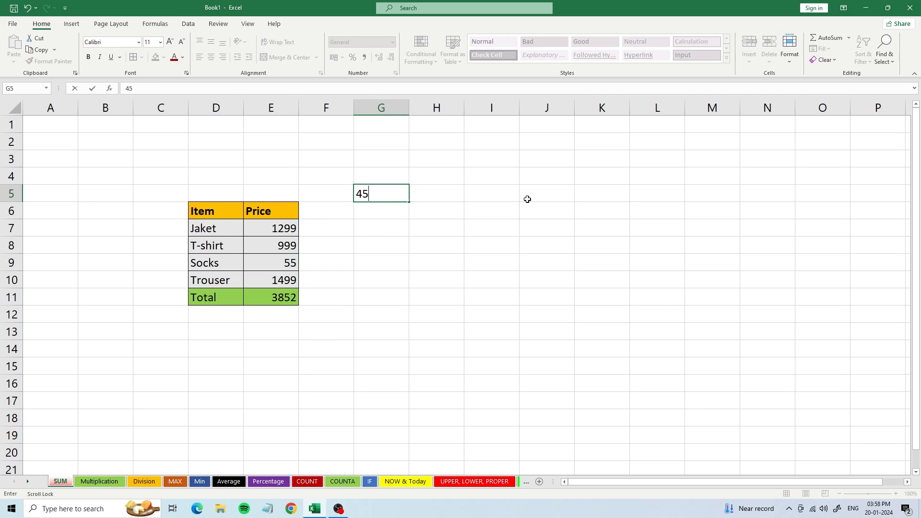
pyautogui.click(590, 195)
pyautogui.write('56')
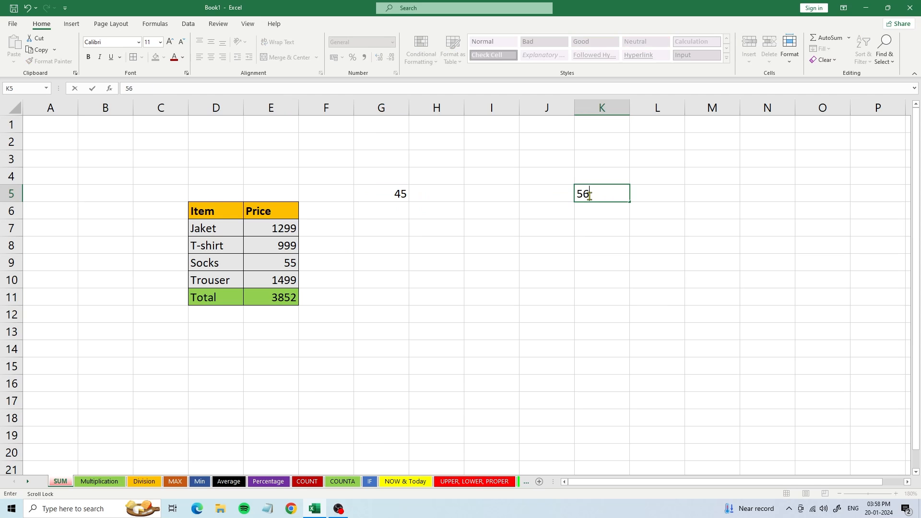
# Begin a SUM formula in cell L5 over the range G5:K5
pyautogui.click(662, 200)
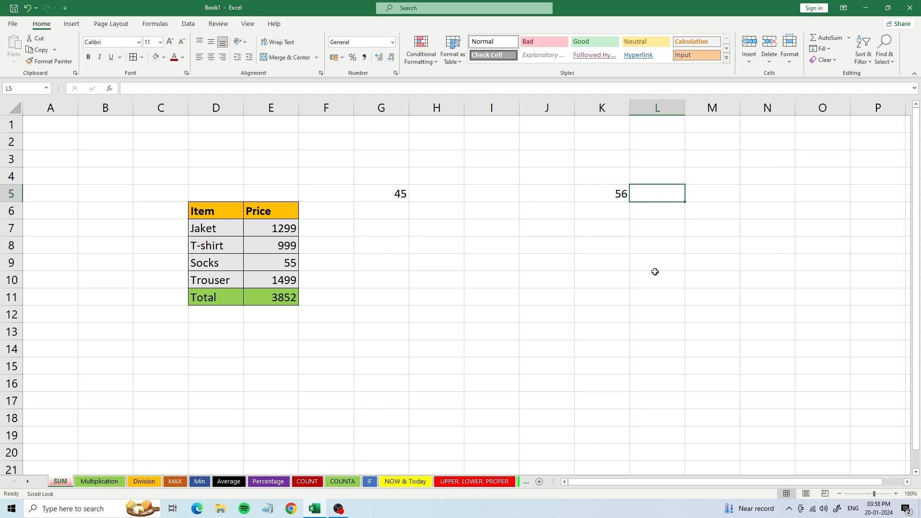
pyautogui.write('=')
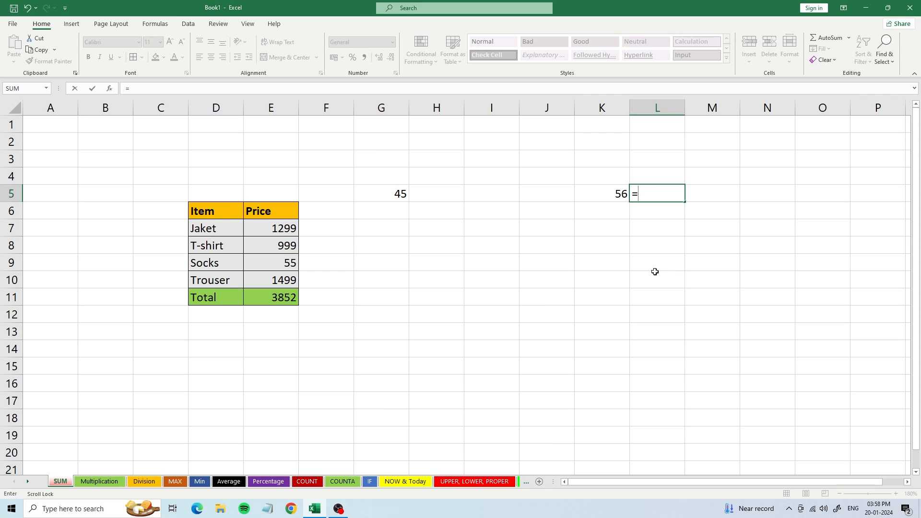
pyautogui.write('SUM(')
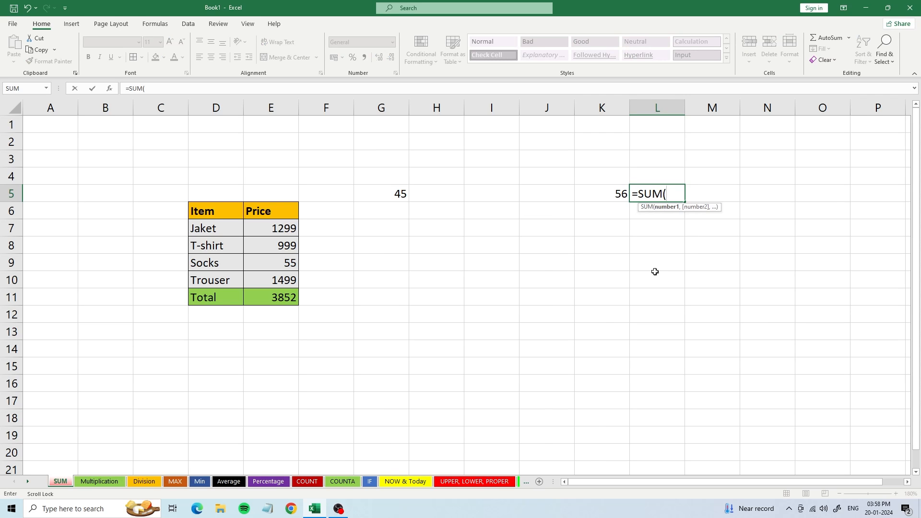
pyautogui.click(392, 193)
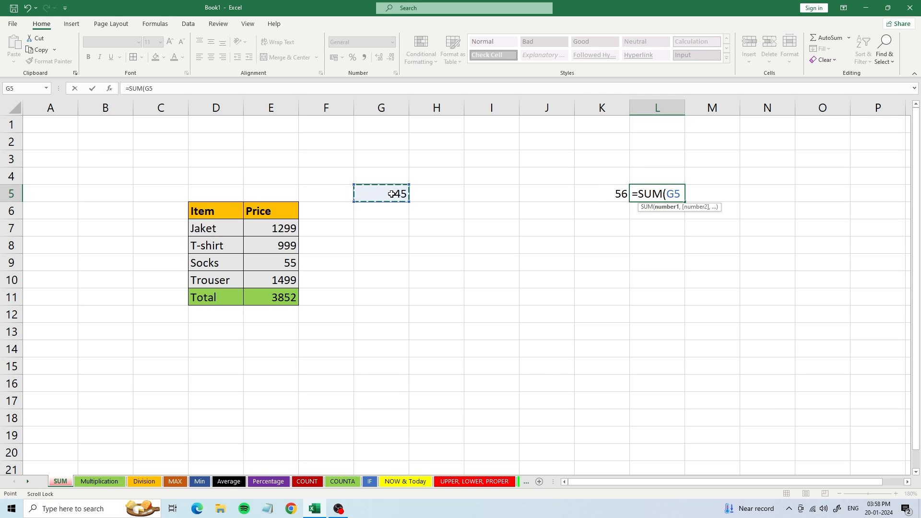
pyautogui.press('F8')
pyautogui.click(590, 197)
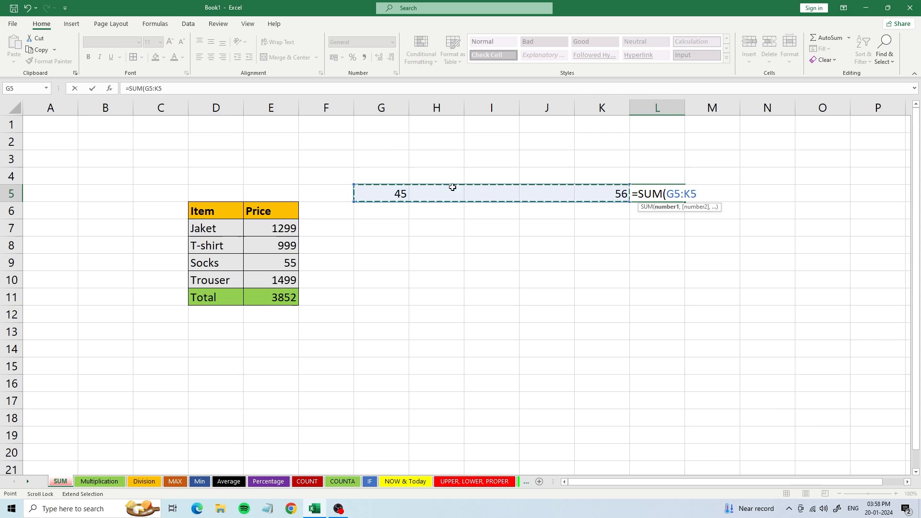
# Replace the range in the L5 formula with the separate cells, completing it as =SUM(G5,K5)
pyautogui.press('BackSpace')
pyautogui.press('BackSpace')
pyautogui.press('BackSpace')
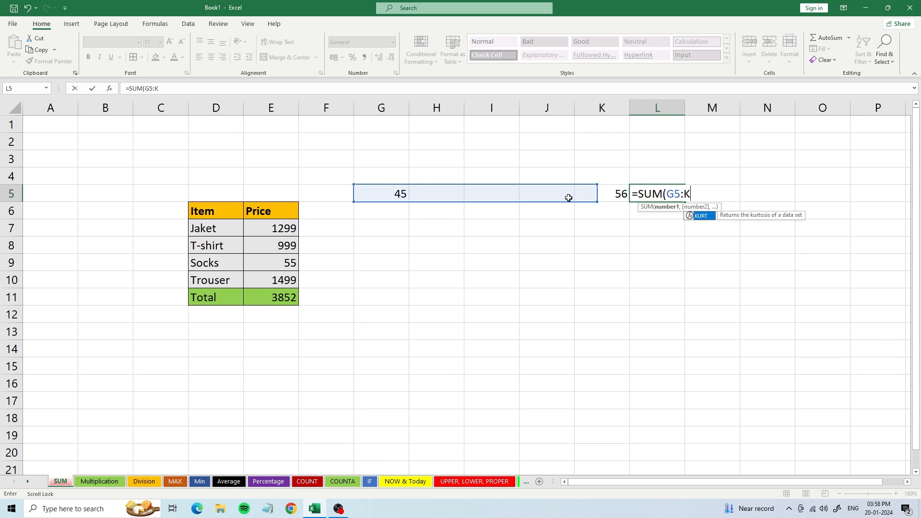
pyautogui.write(',')
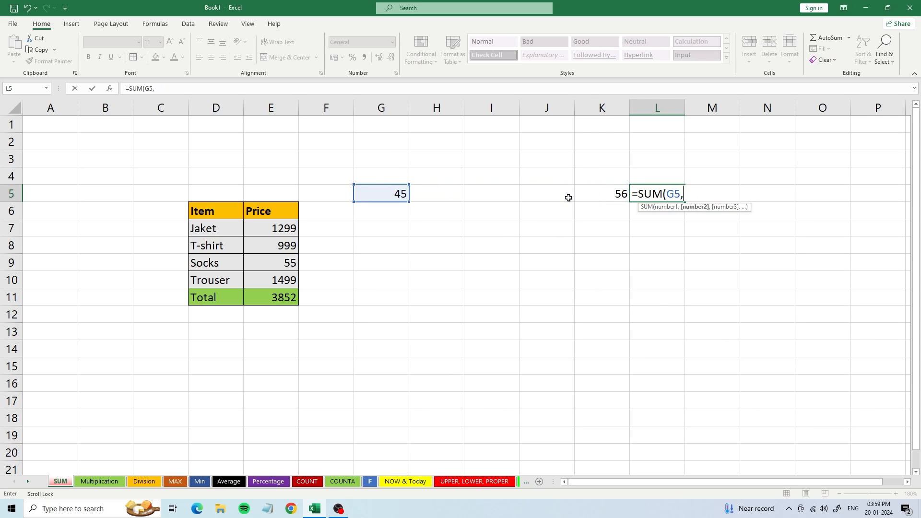
pyautogui.click(604, 197)
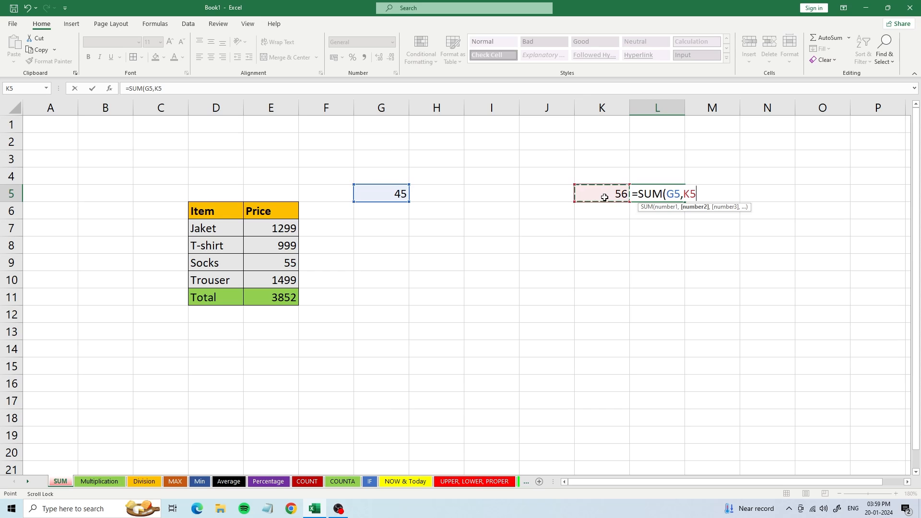
pyautogui.write(')')
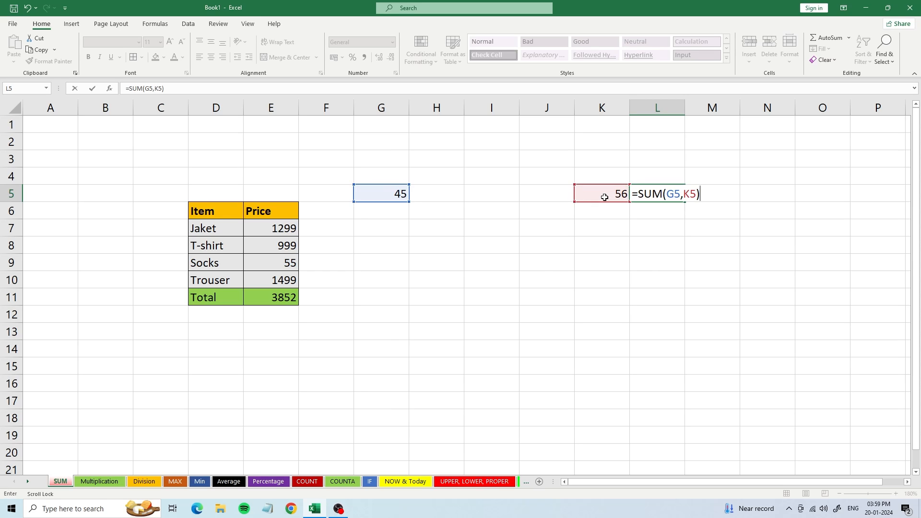
pyautogui.press('Return')
pyautogui.click(676, 197)
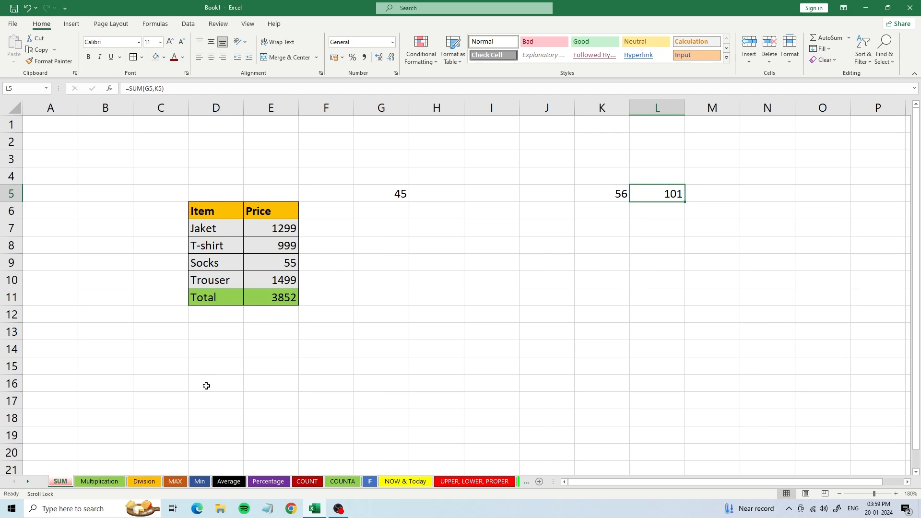
# On the Multiplication sheet, multiply the two numbers in cell C9 with the formula =PRODUCT(C7,C8)
pyautogui.click(104, 481)
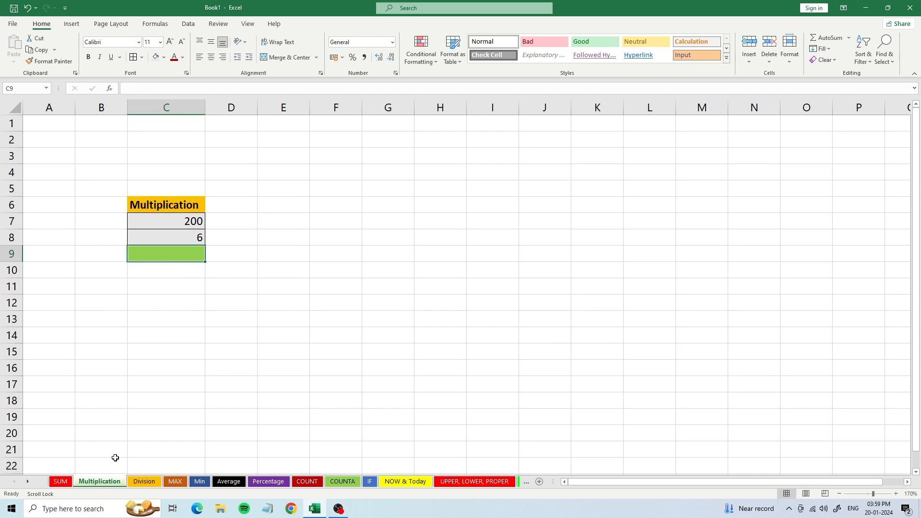
pyautogui.click(146, 207)
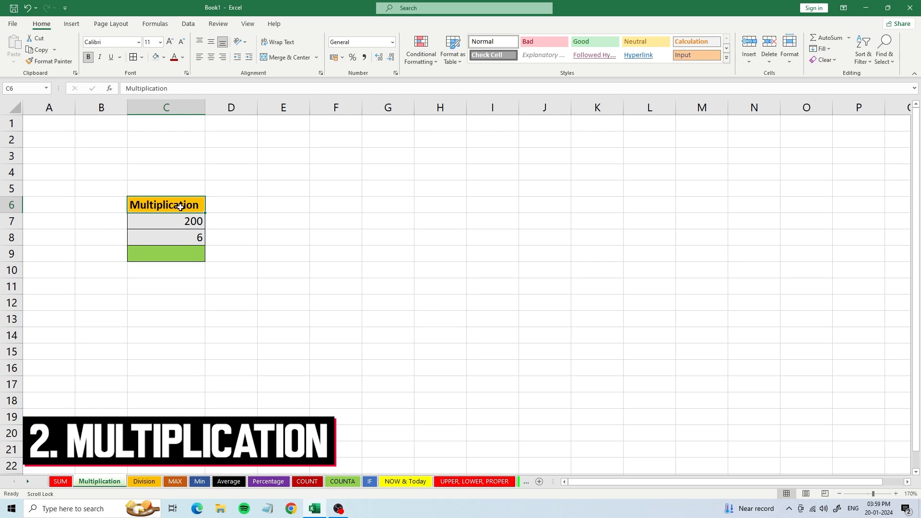
pyautogui.click(184, 256)
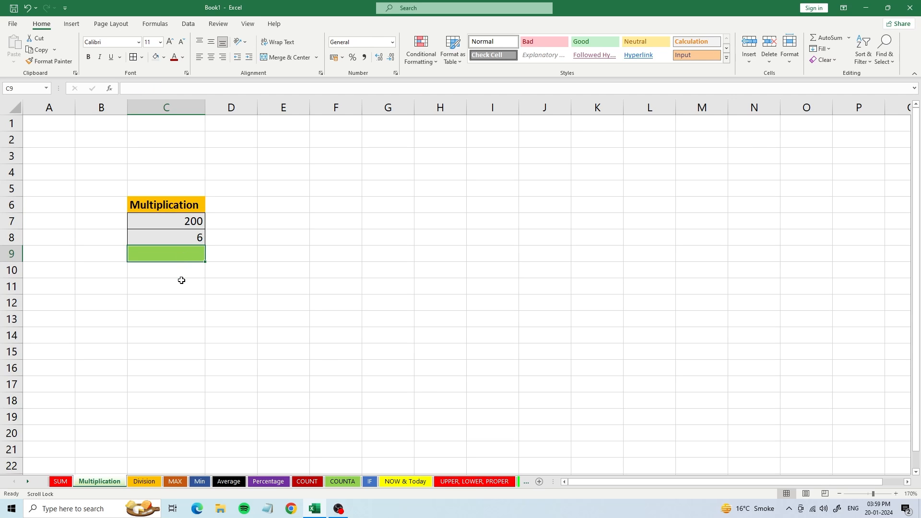
pyautogui.write('=')
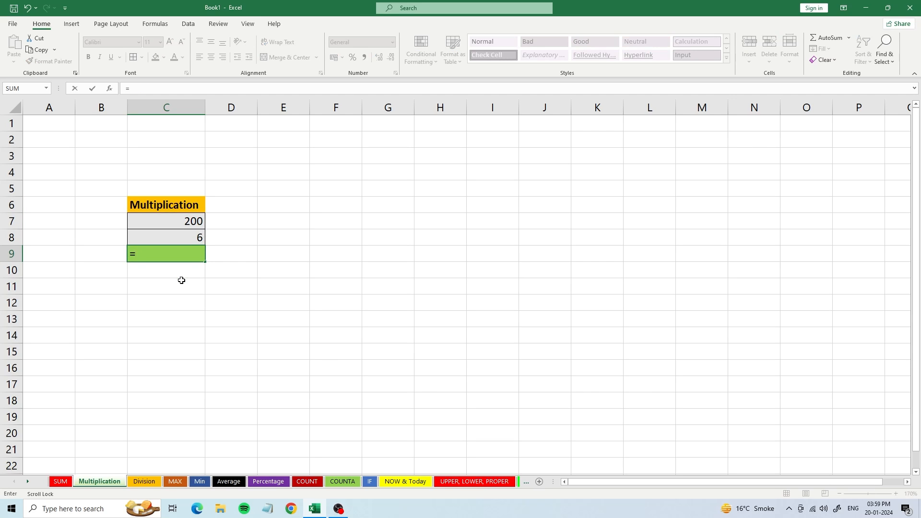
pyautogui.write('PRODUC')
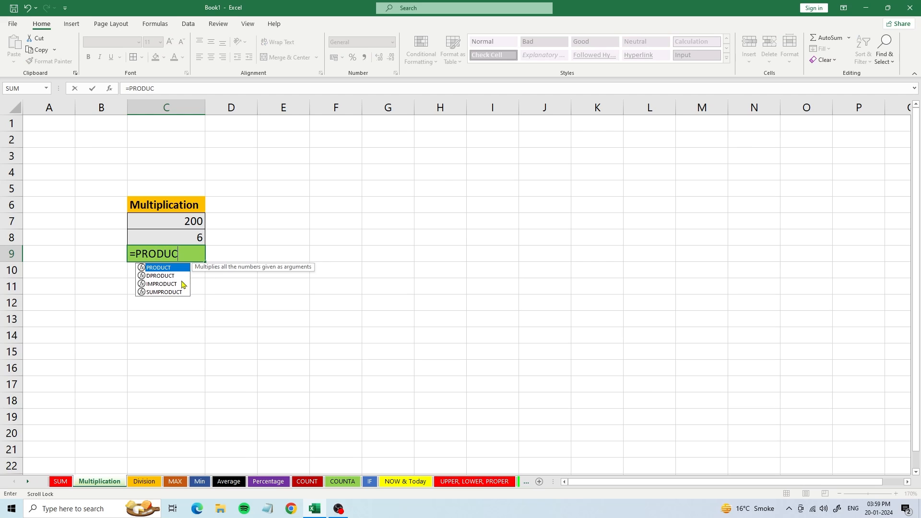
pyautogui.write('T(')
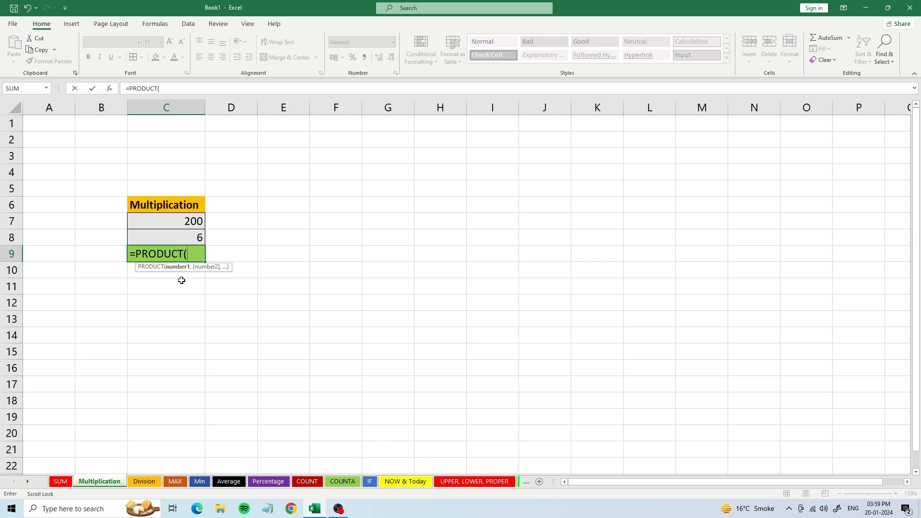
pyautogui.click(197, 222)
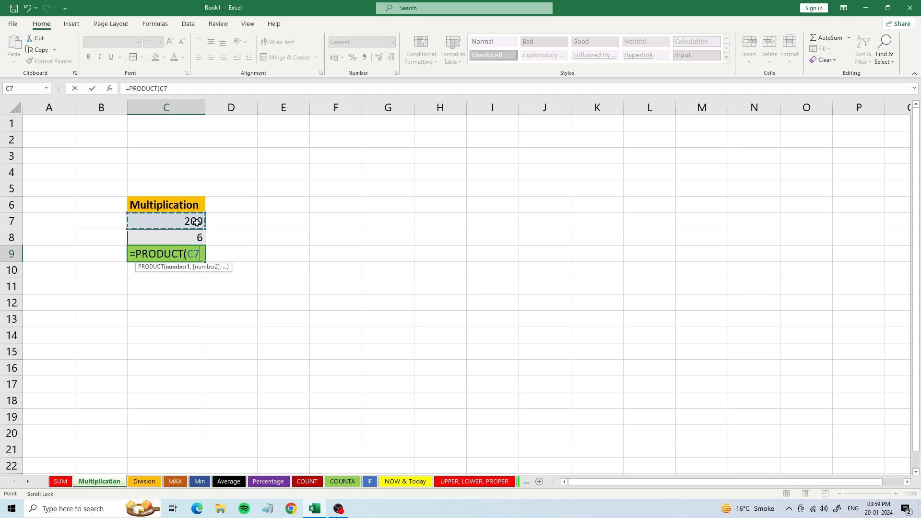
pyautogui.write(',')
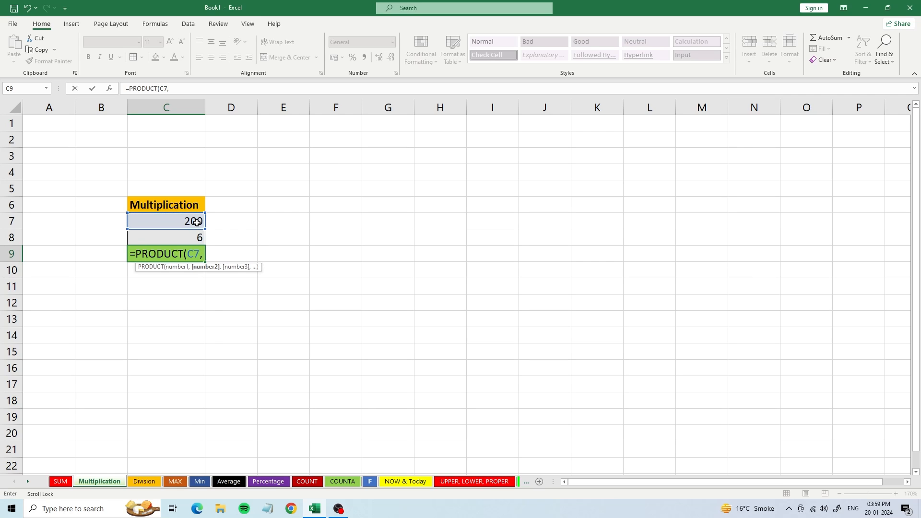
pyautogui.click(195, 237)
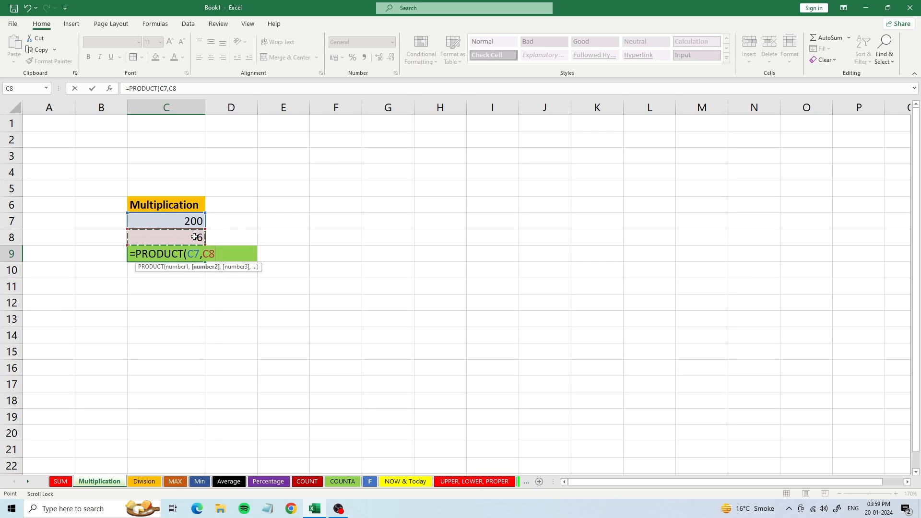
pyautogui.write(')')
pyautogui.press('Return')
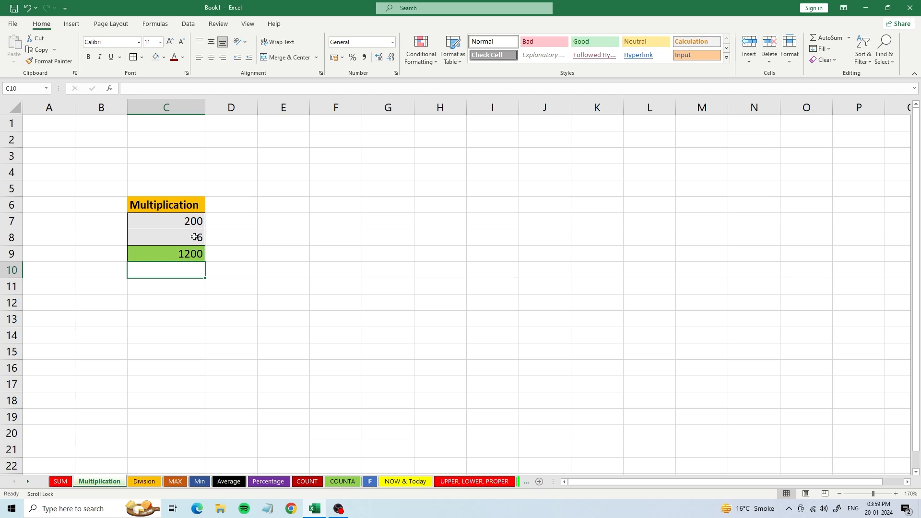
pyautogui.click(190, 255)
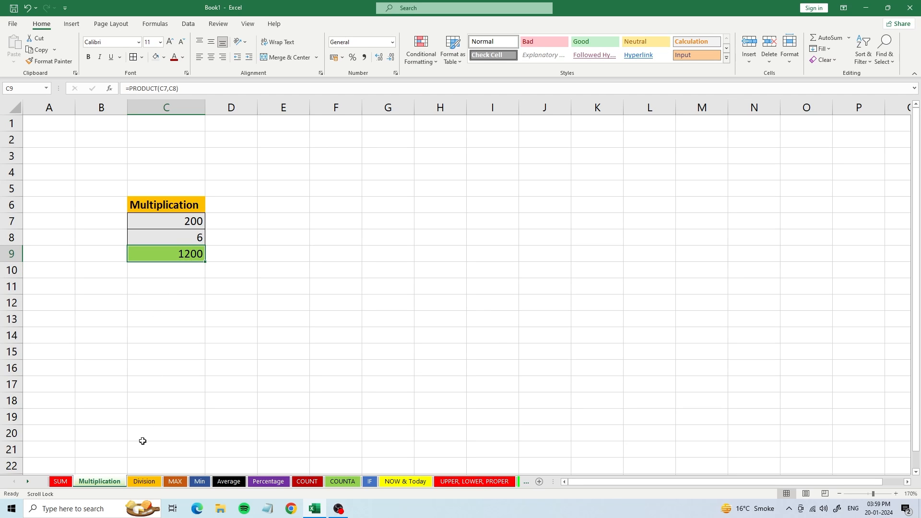
# On the Division sheet, divide the first number by the second in cell D10 with the formula =D8/D9
pyautogui.click(144, 481)
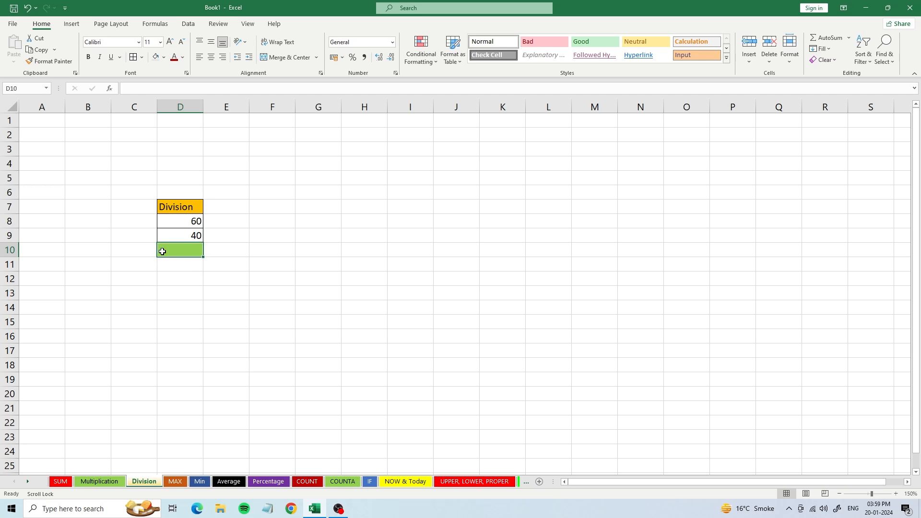
pyautogui.write('=')
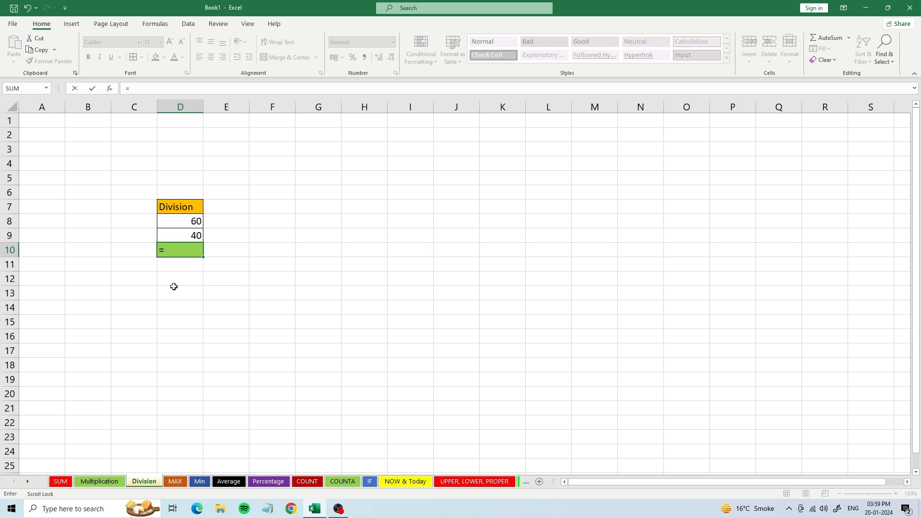
pyautogui.click(187, 222)
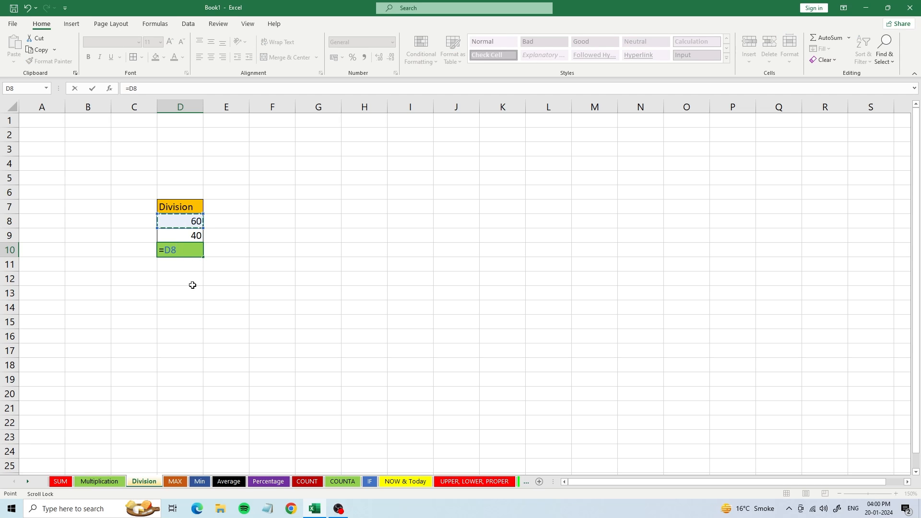
pyautogui.write('/')
pyautogui.click(182, 239)
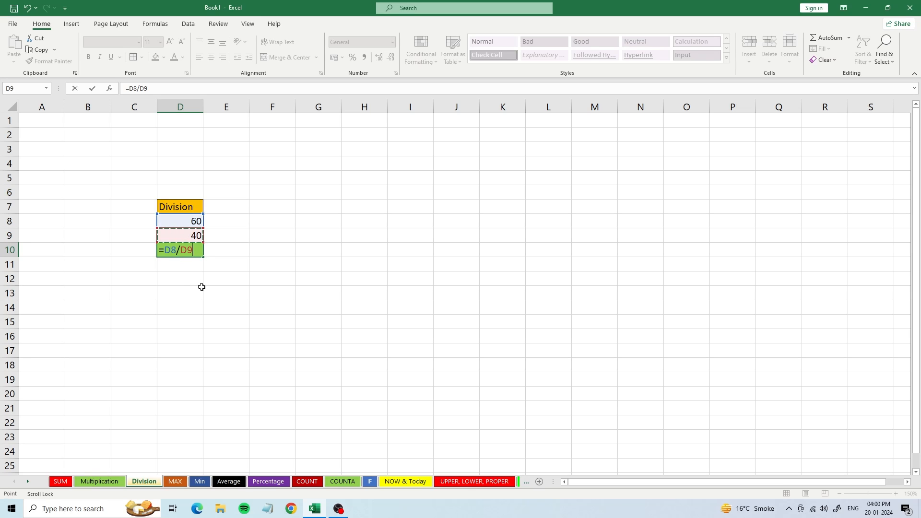
pyautogui.press('Return')
pyautogui.click(194, 250)
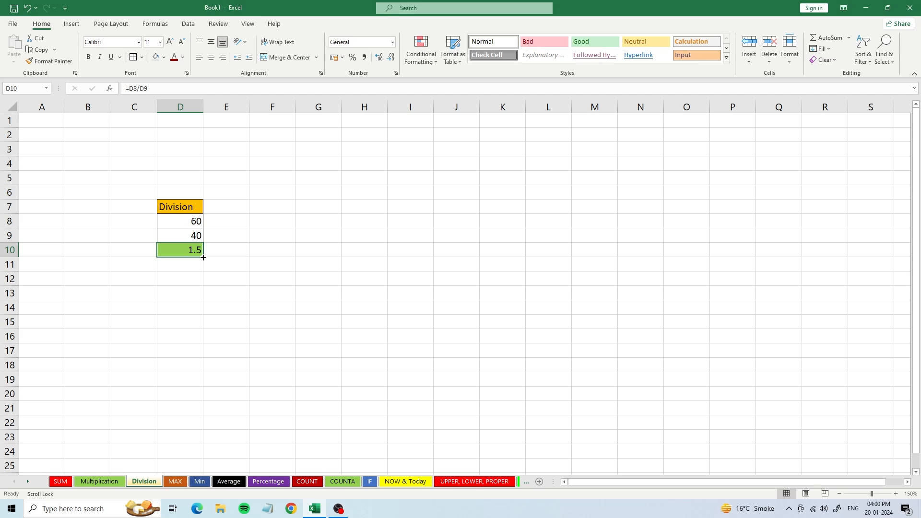
# On the MAX sheet, find the highest monthly sell in cell E31 with the formula =MAX(E19:E30)
pyautogui.click(180, 484)
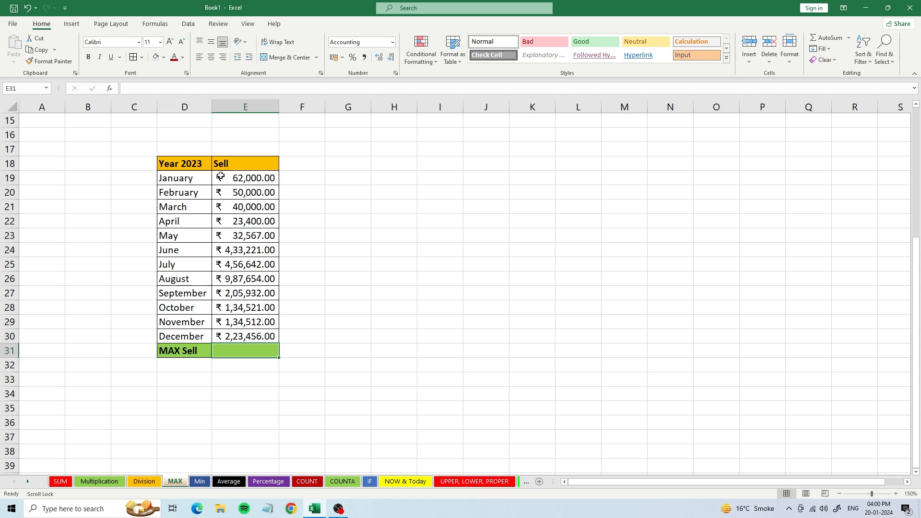
pyautogui.moveTo(222, 177); pyautogui.dragTo(237, 336)
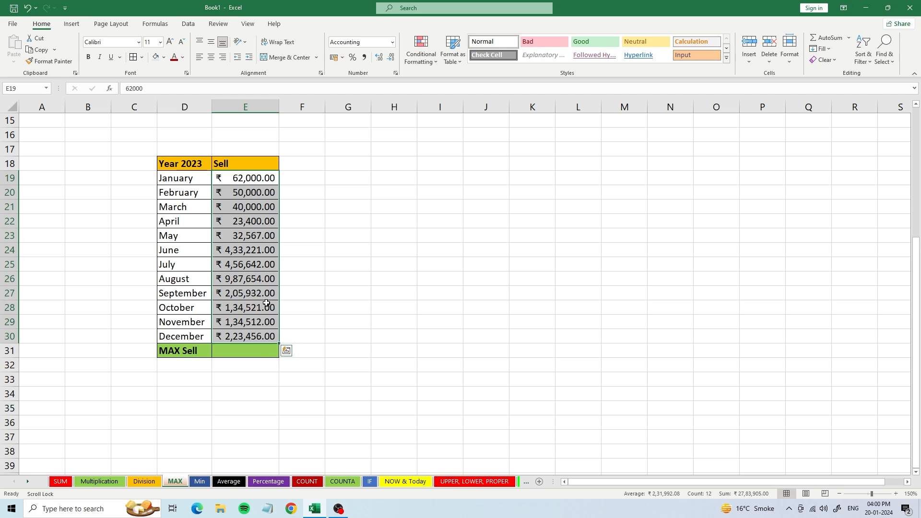
pyautogui.click(259, 354)
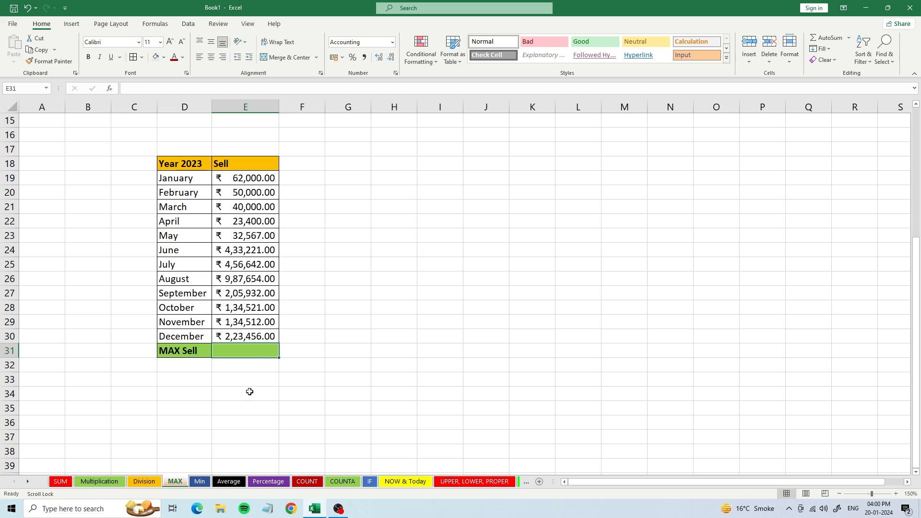
pyautogui.write('=')
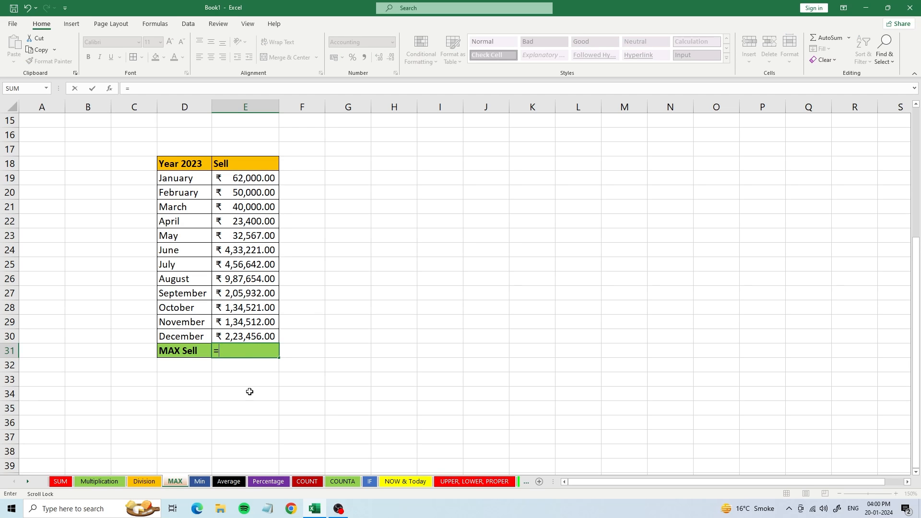
pyautogui.write('MAX')
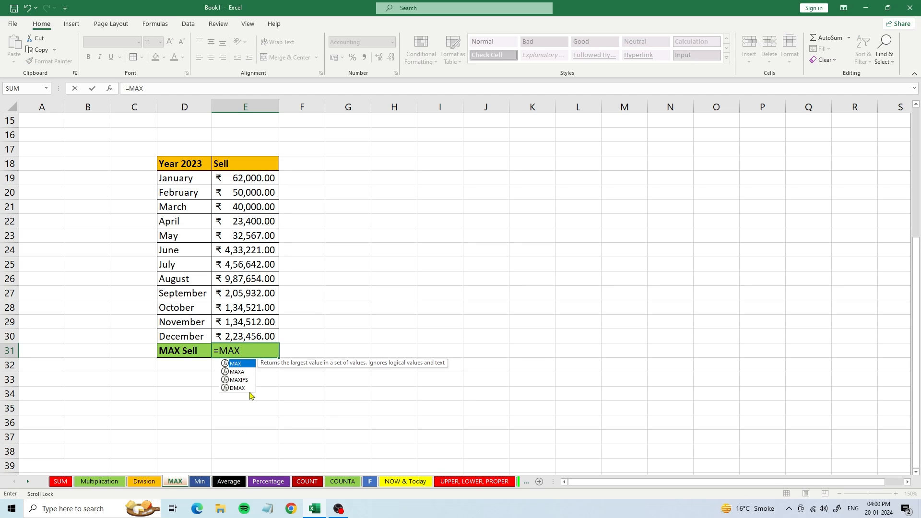
pyautogui.write('(')
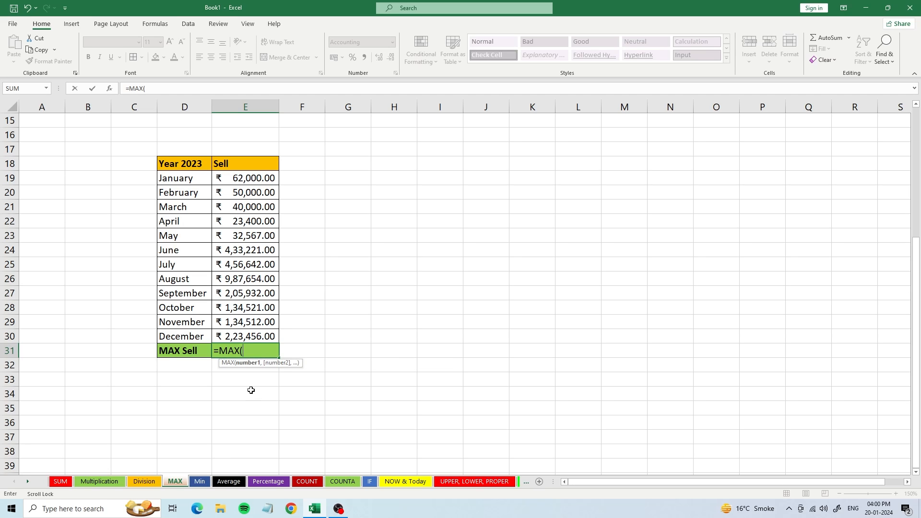
pyautogui.click(260, 179)
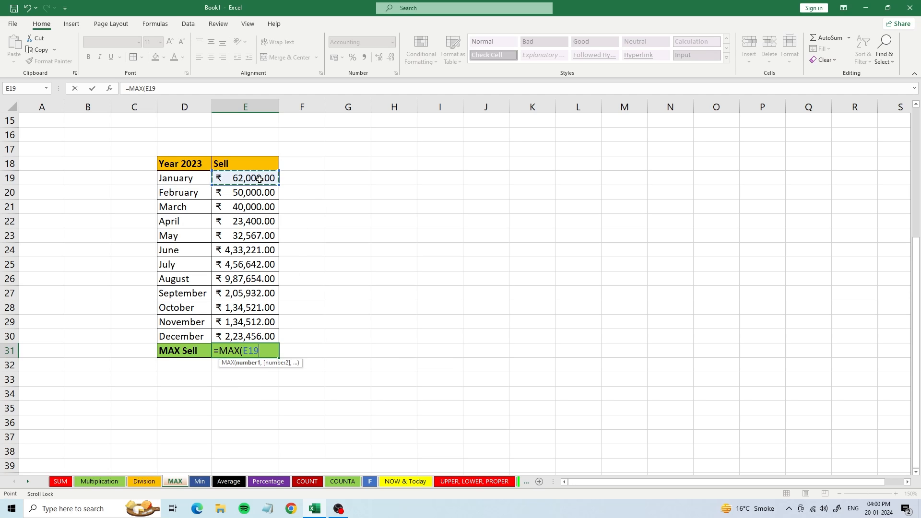
pyautogui.press('F8')
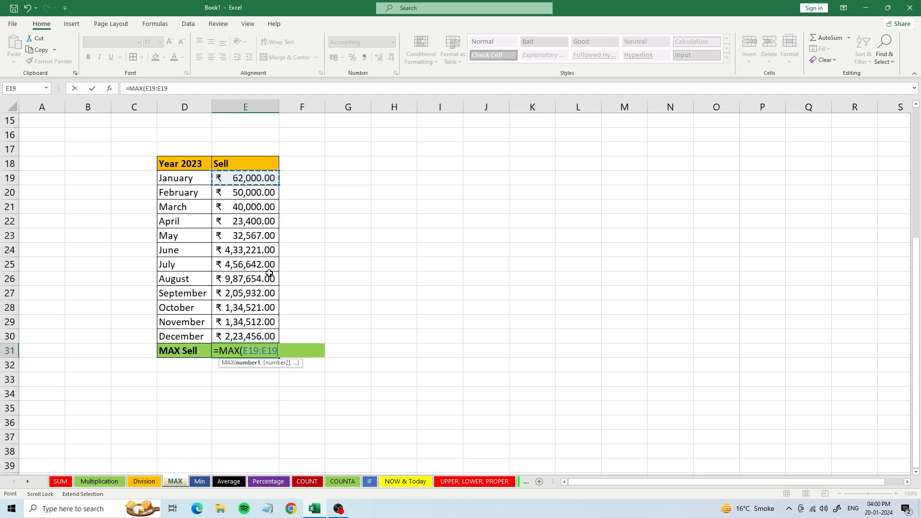
pyautogui.click(266, 334)
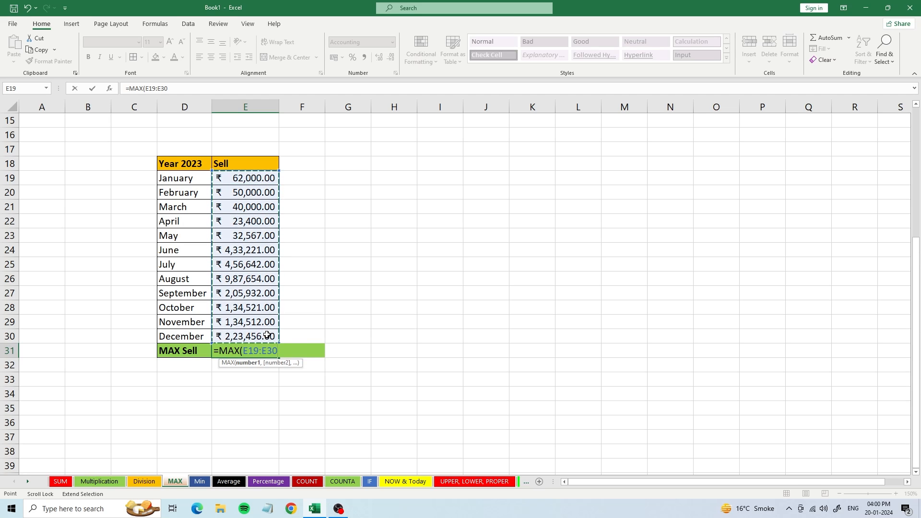
pyautogui.write(')')
pyautogui.press('Return')
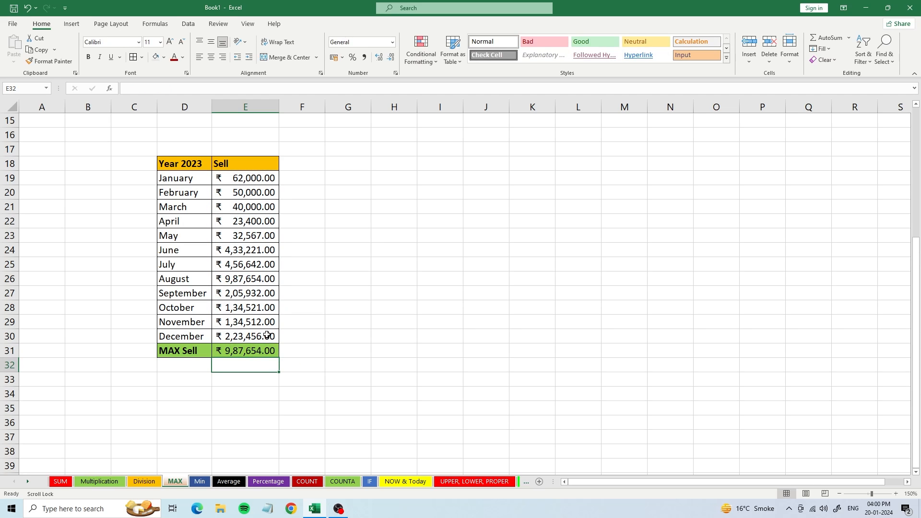
pyautogui.click(262, 348)
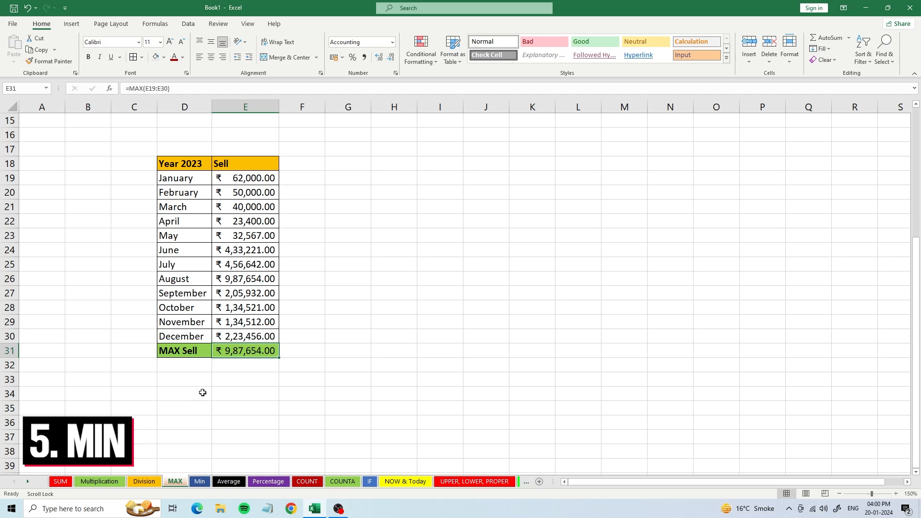
# On the Min sheet, find the lowest monthly sell in cell E27 with the formula =MIN(E15:E26)
pyautogui.click(200, 483)
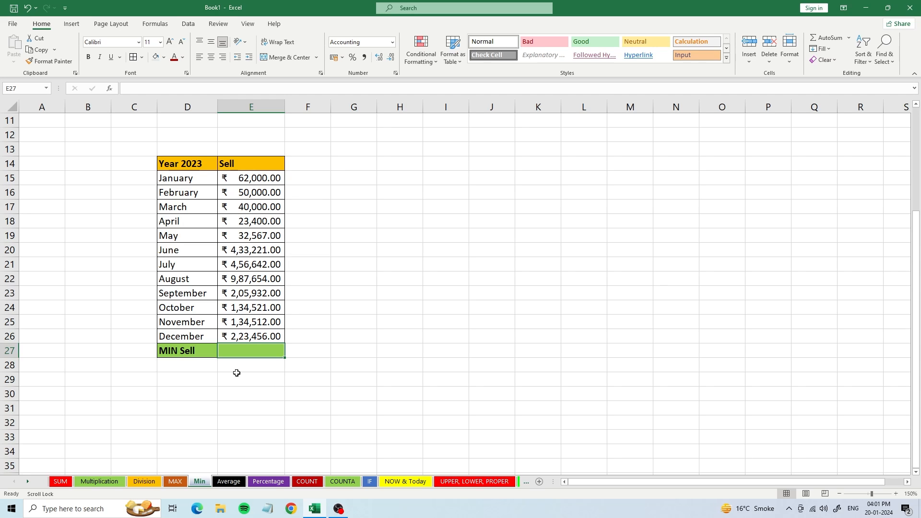
pyautogui.write('=')
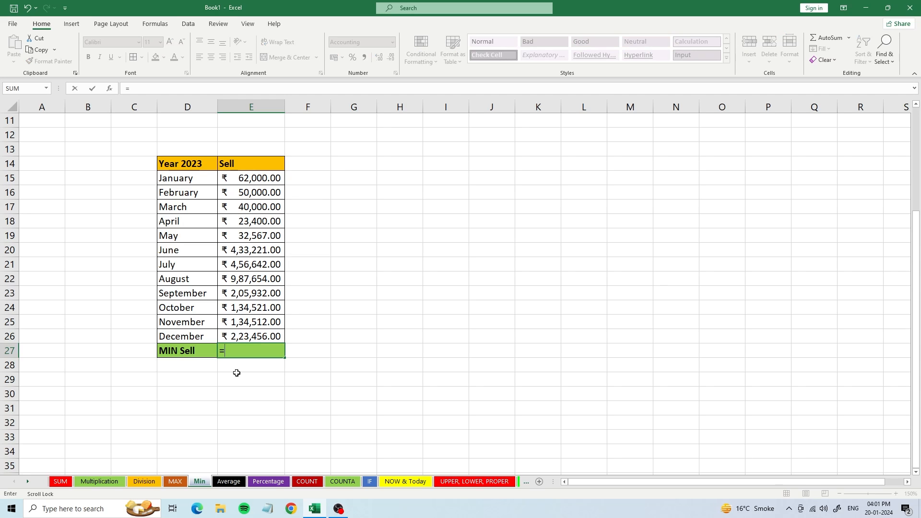
pyautogui.write('MIN')
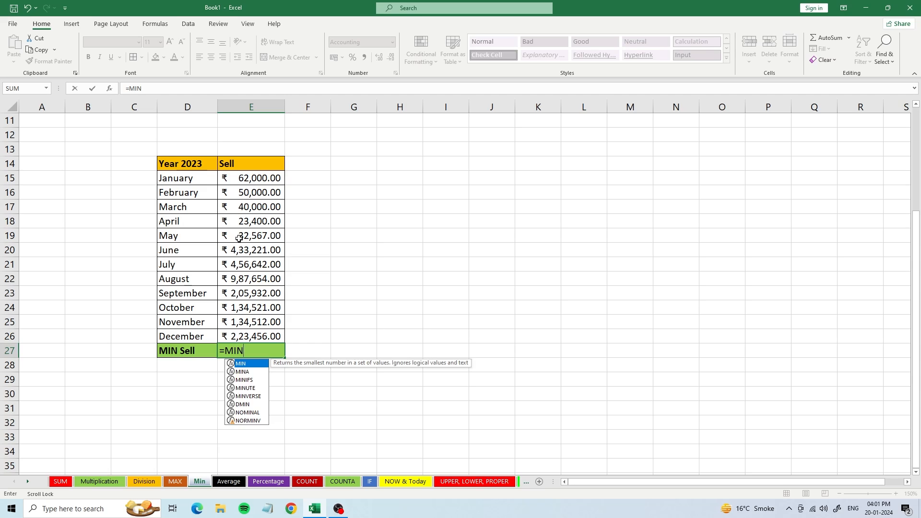
pyautogui.write('(')
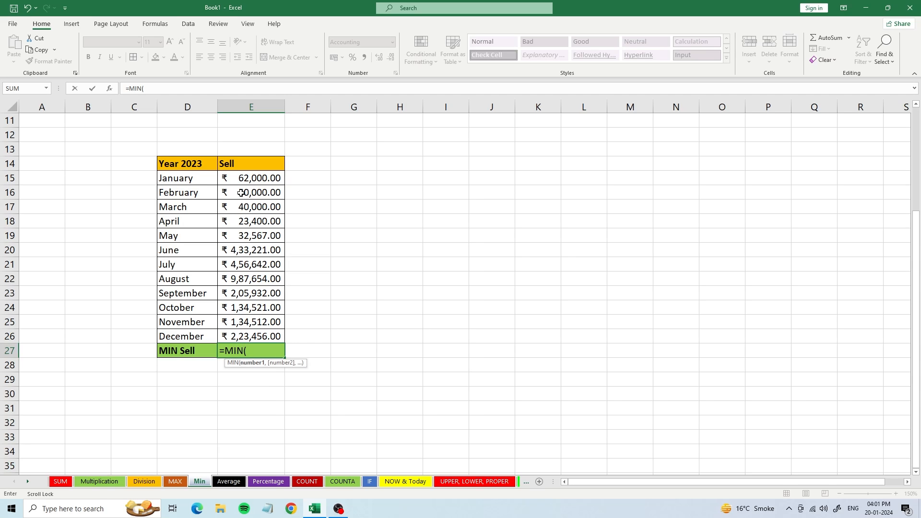
pyautogui.click(237, 181)
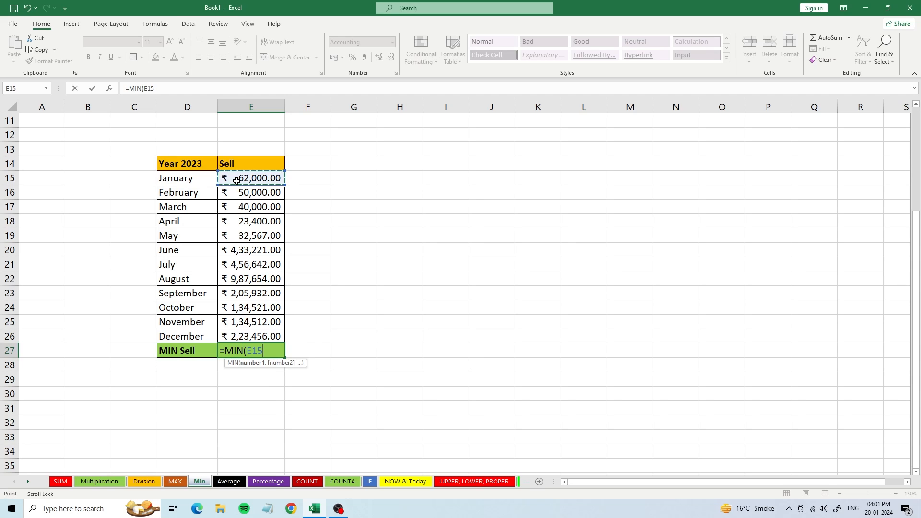
pyautogui.keyDown('shift'); pyautogui.click(263, 335); pyautogui.keyUp('shift')
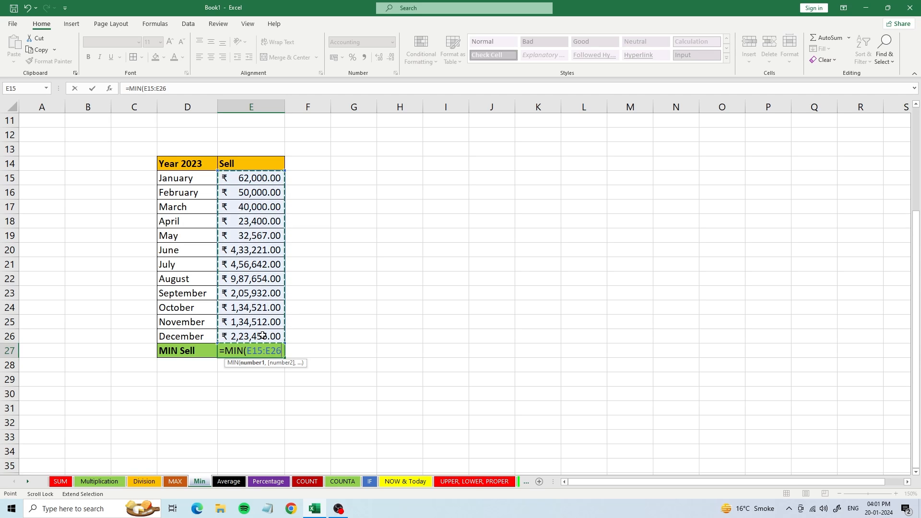
pyautogui.write(')')
pyautogui.press('Return')
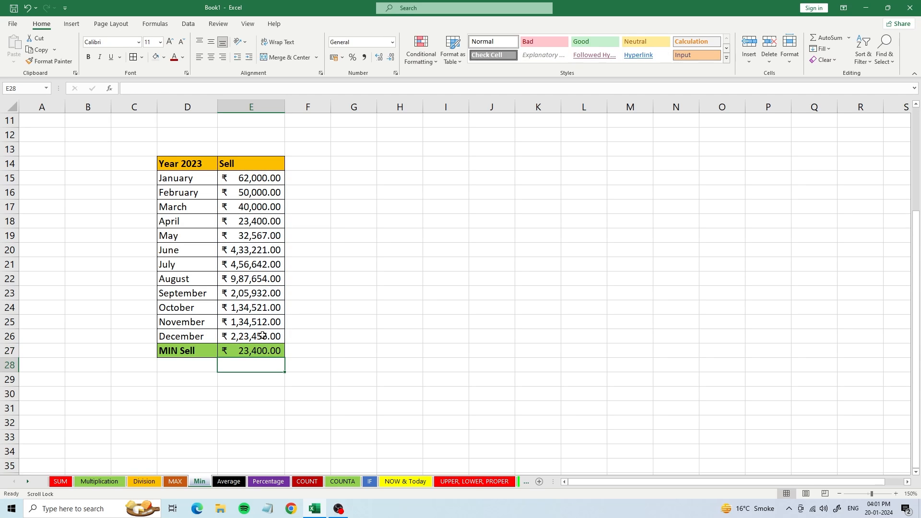
pyautogui.click(262, 347)
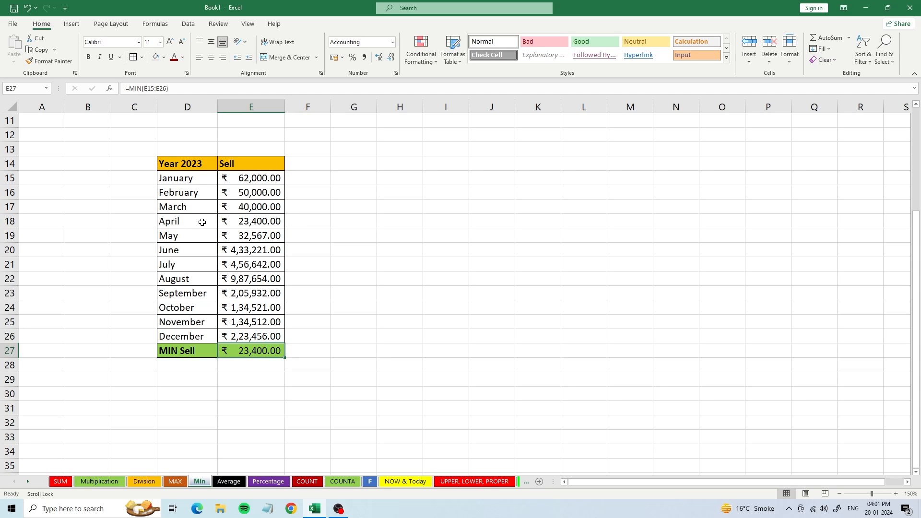
# On the Average sheet, calculate the average monthly sell in cell E30 with the formula =AVERAGE(E18:E29)
pyautogui.click(227, 482)
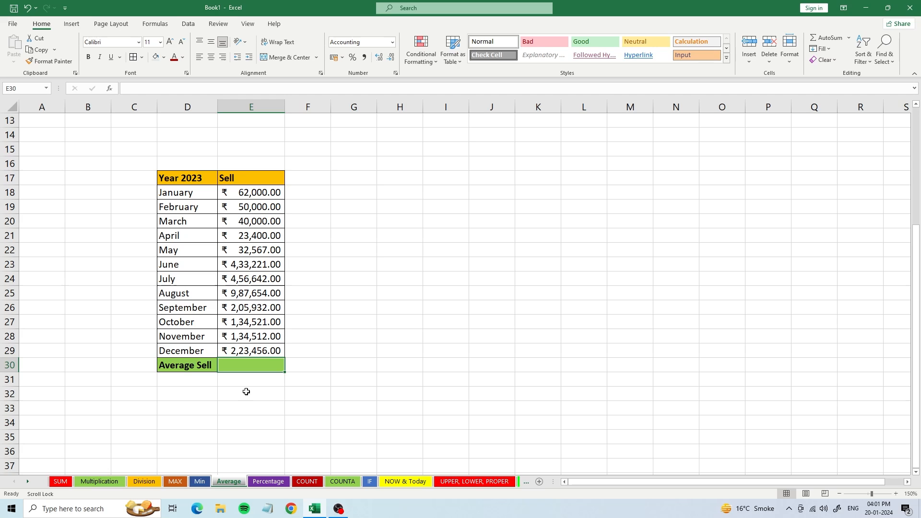
pyautogui.write('=')
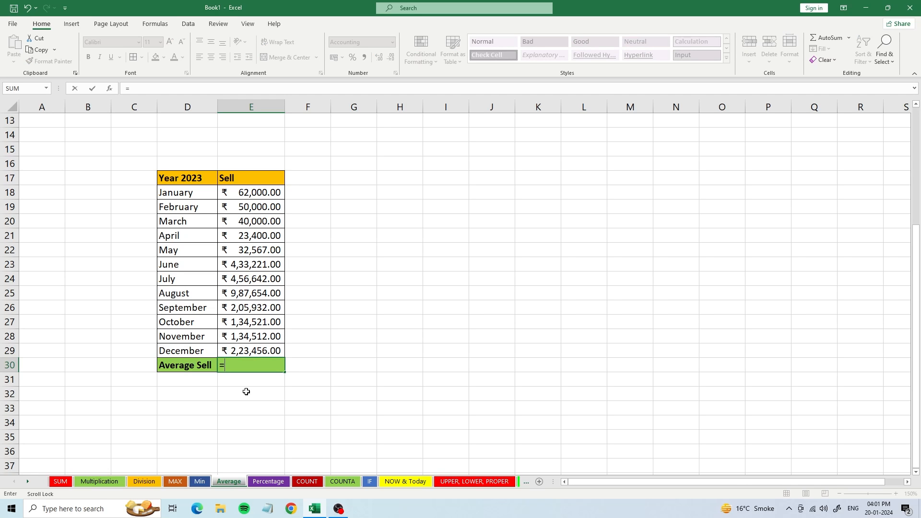
pyautogui.write('AVER')
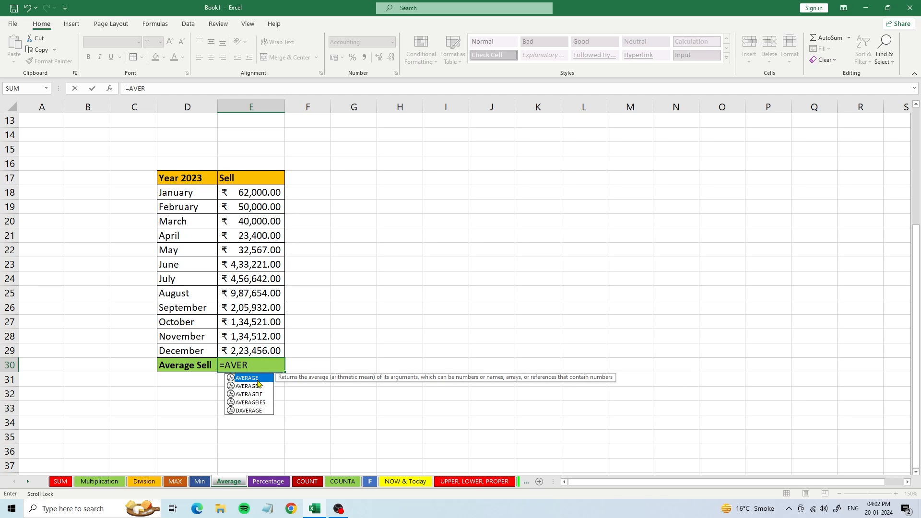
pyautogui.press('Tab')
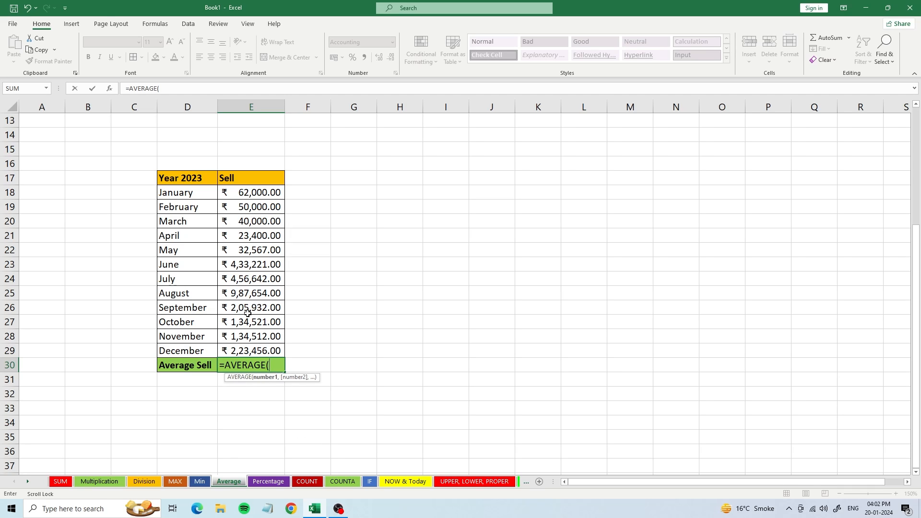
pyautogui.click(239, 193)
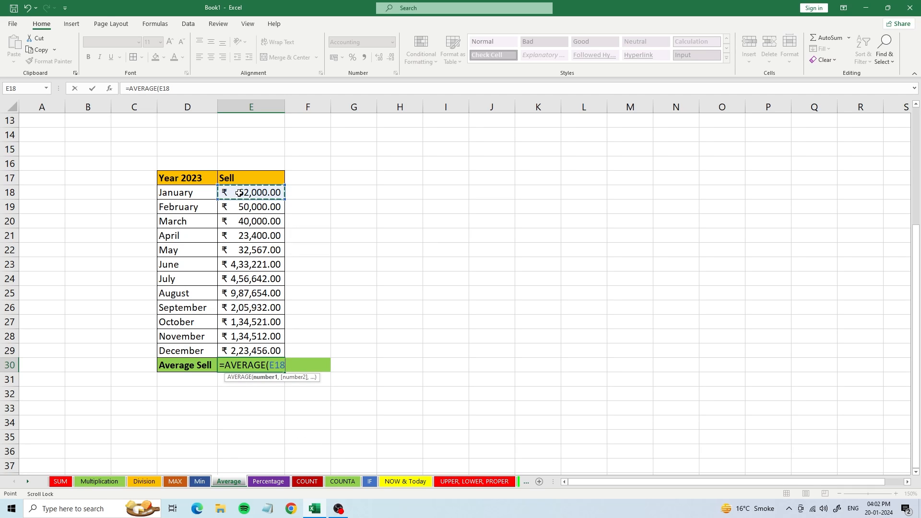
pyautogui.press('F8')
pyautogui.click(263, 354)
pyautogui.write(')')
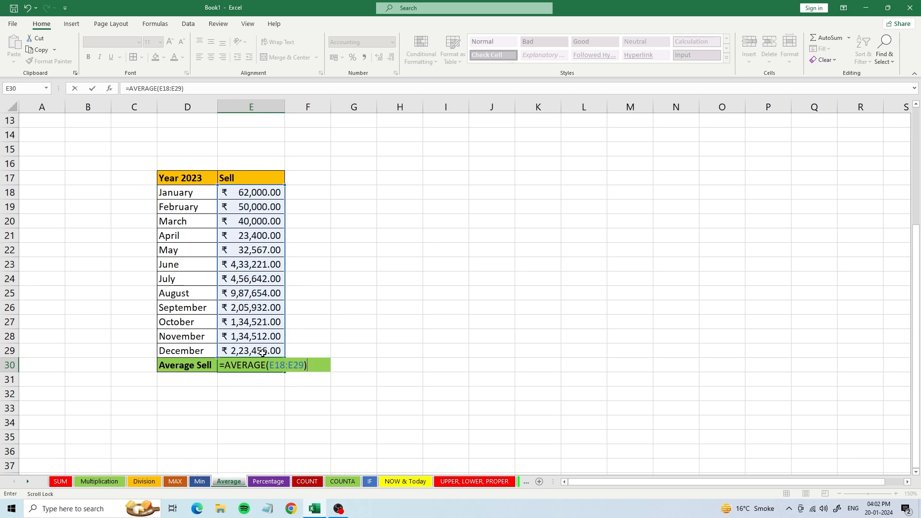
pyautogui.press('Return')
pyautogui.click(262, 366)
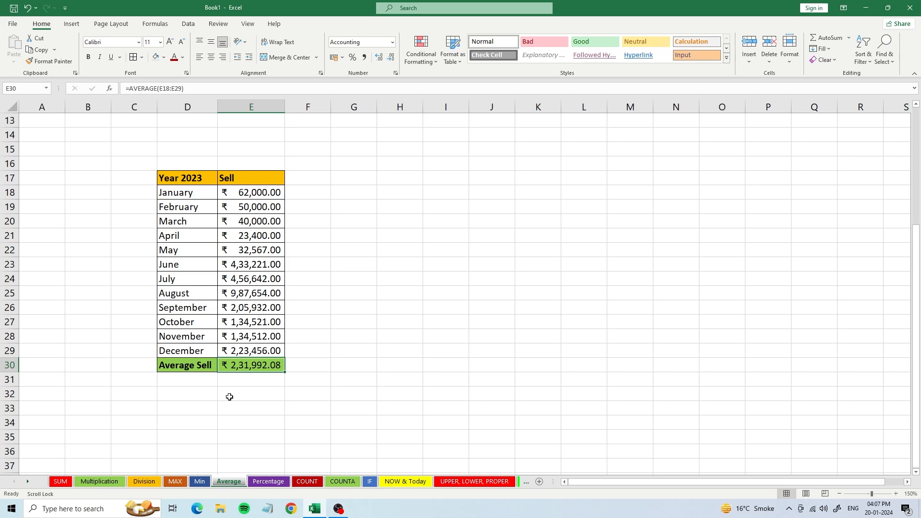
# On the Percentage sheet, divide the first student's obtained marks by the total marks in cell K19 with the formula =I19/J19
pyautogui.click(268, 482)
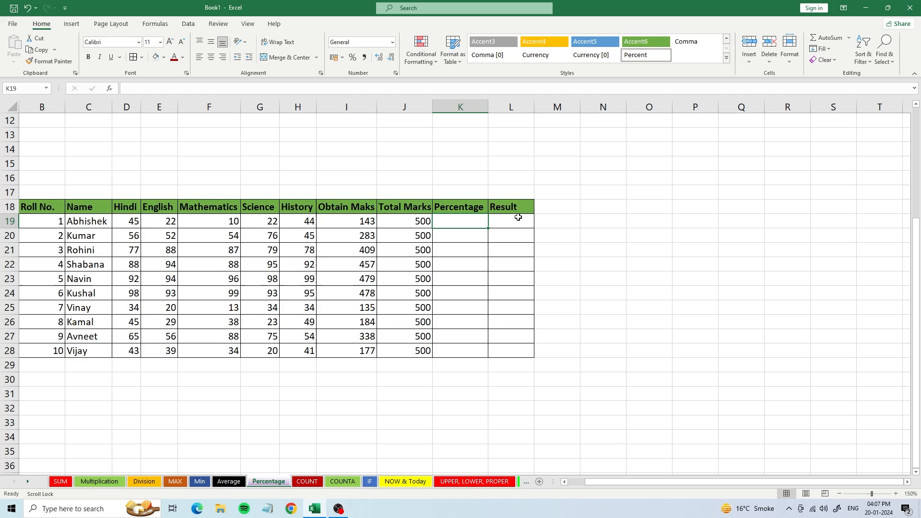
pyautogui.click(466, 211)
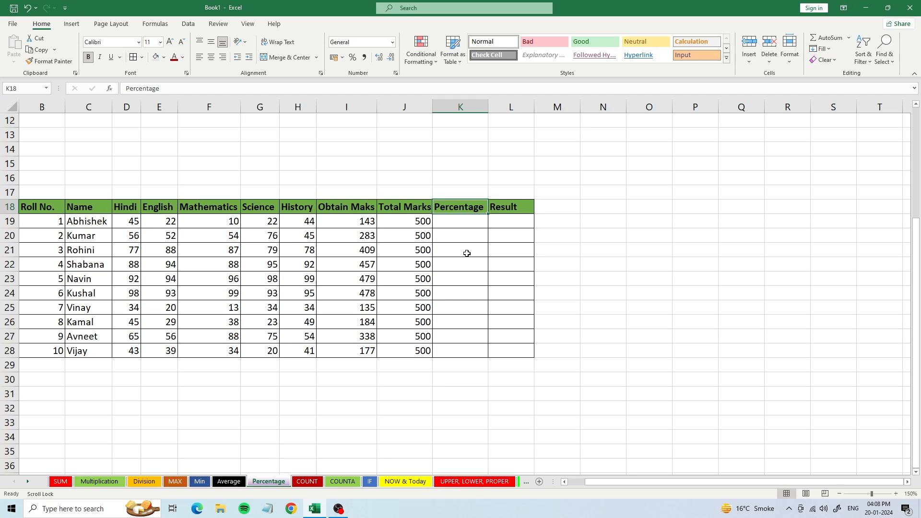
pyautogui.click(366, 222)
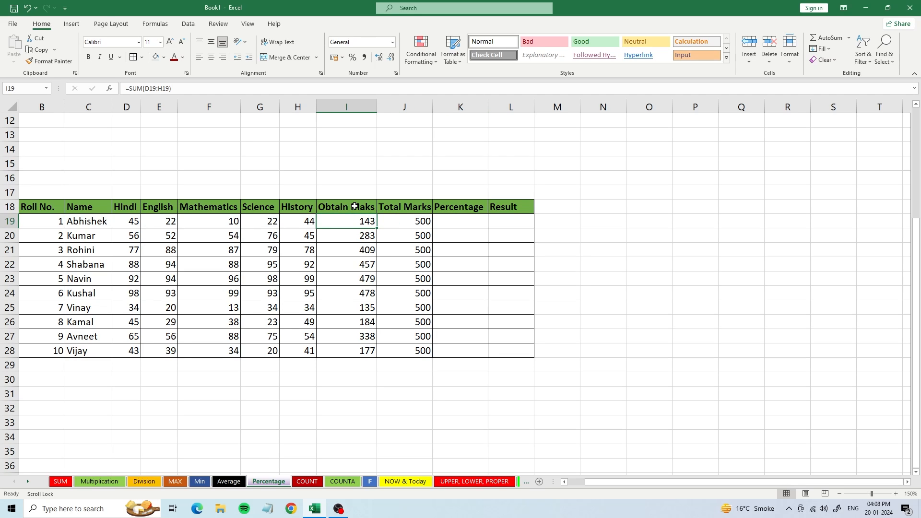
pyautogui.click(391, 222)
pyautogui.click(396, 207)
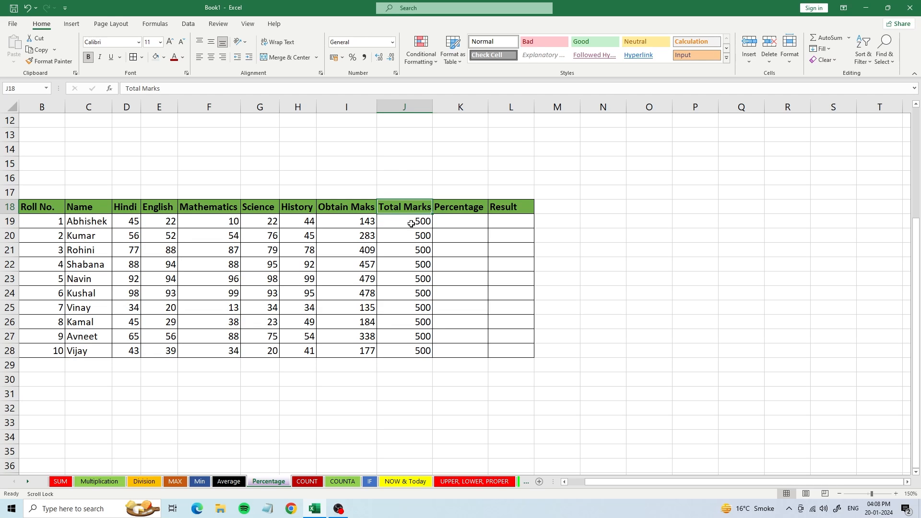
pyautogui.click(451, 222)
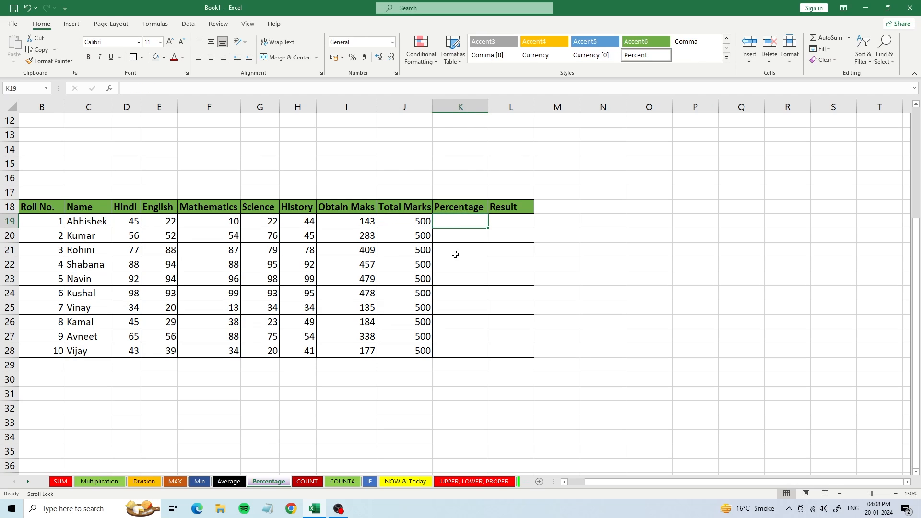
pyautogui.write('=')
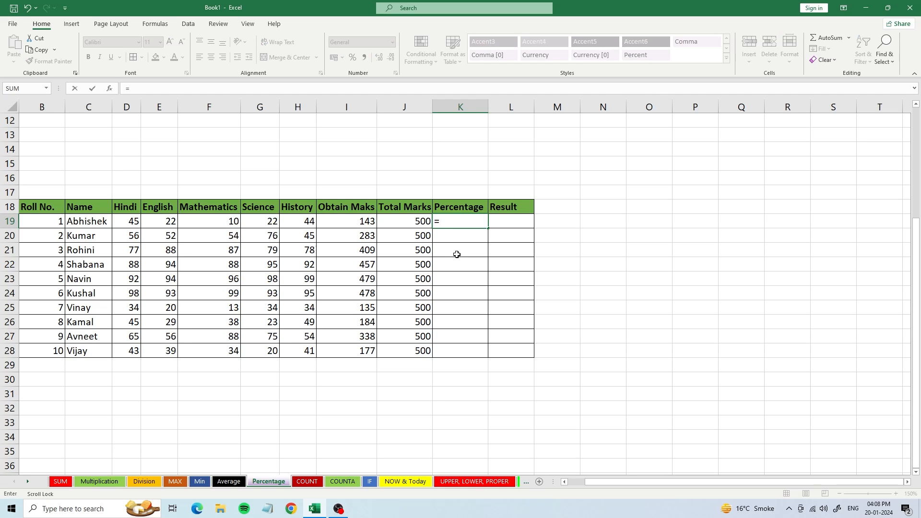
pyautogui.click(361, 223)
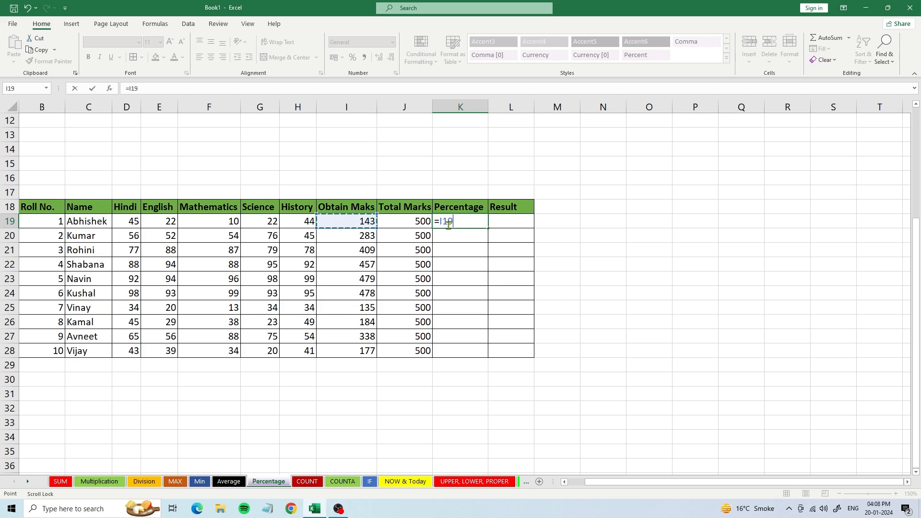
pyautogui.write('/')
pyautogui.click(417, 223)
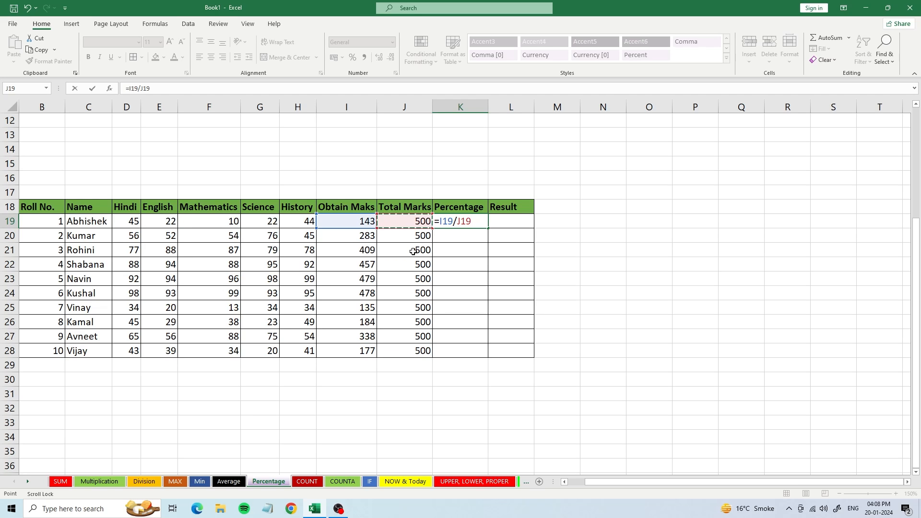
pyautogui.press('Return')
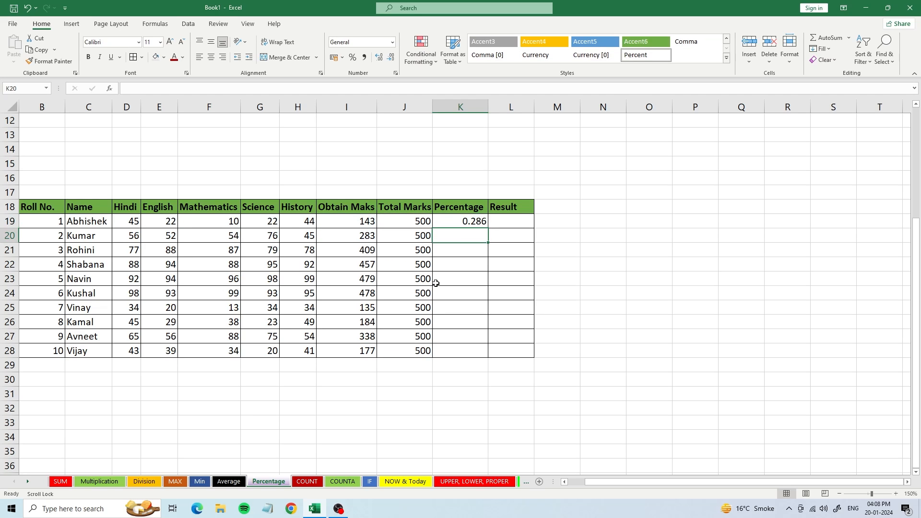
# Format cell K19 as a percentage and fill its formula down through K28 for all the students
pyautogui.click(473, 223)
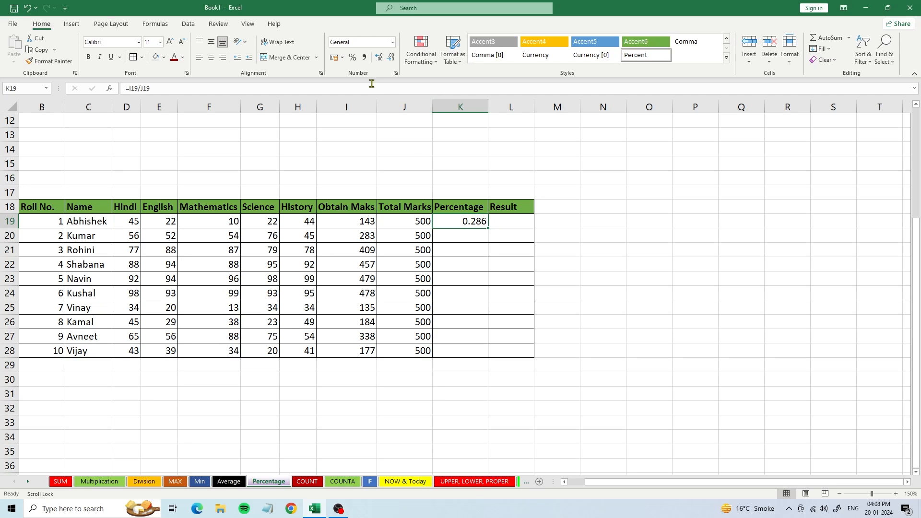
pyautogui.click(352, 58)
pyautogui.moveTo(488, 228); pyautogui.dragTo(485, 352)
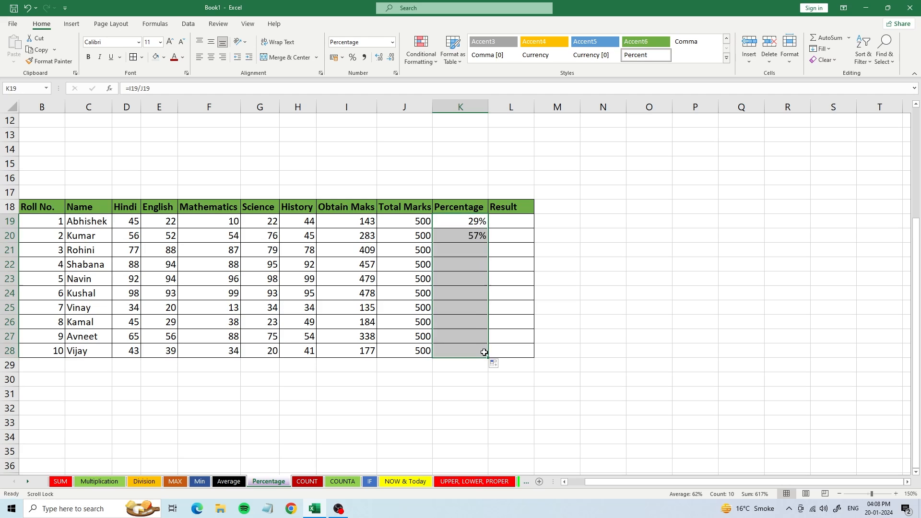
pyautogui.click(471, 263)
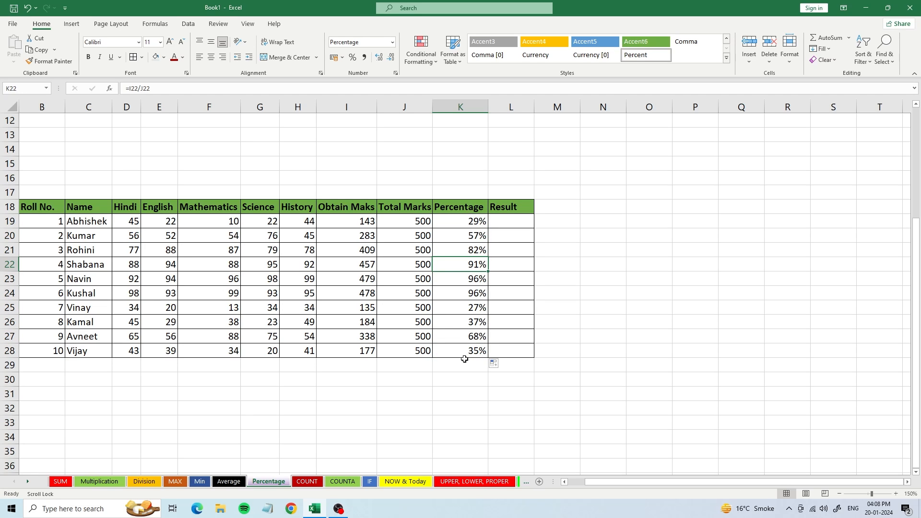
# On the COUNT sheet, count the numeric cells of the list in cell D19 with the formula =COUNT(D8:D18)
pyautogui.click(307, 481)
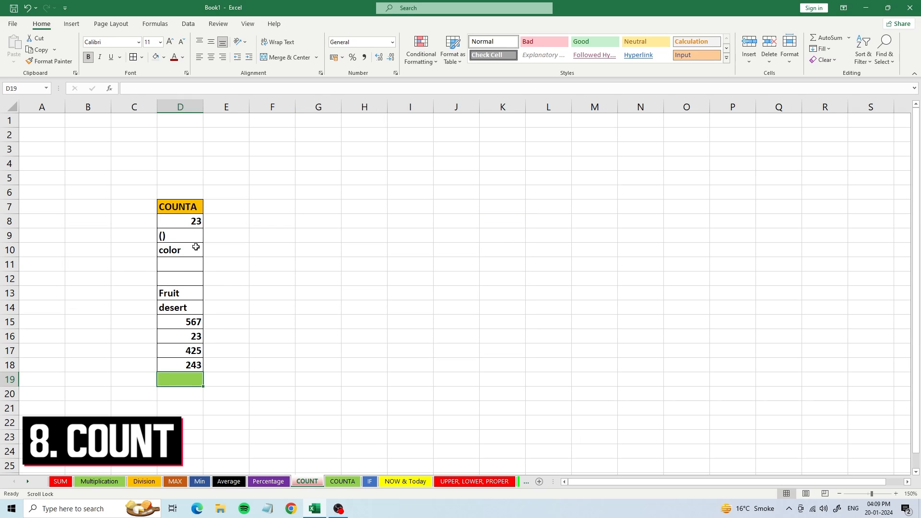
pyautogui.moveTo(190, 219); pyautogui.dragTo(198, 364)
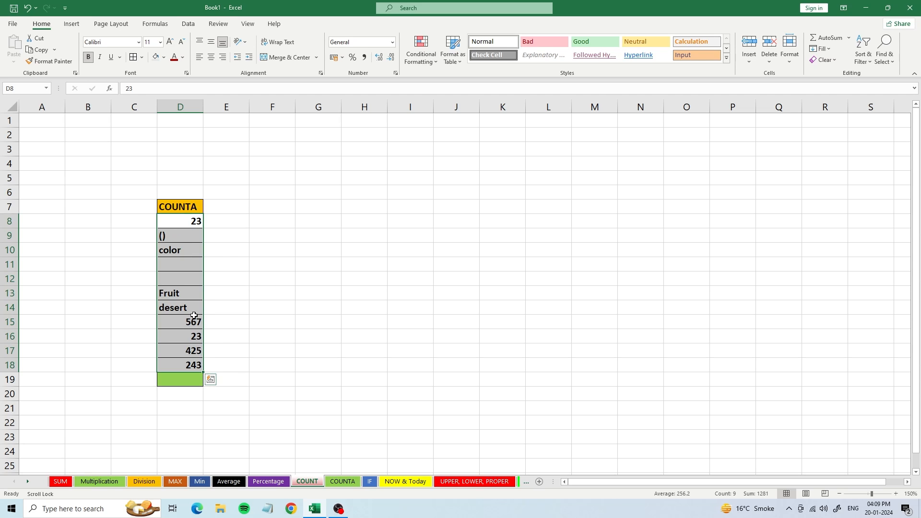
pyautogui.click(196, 379)
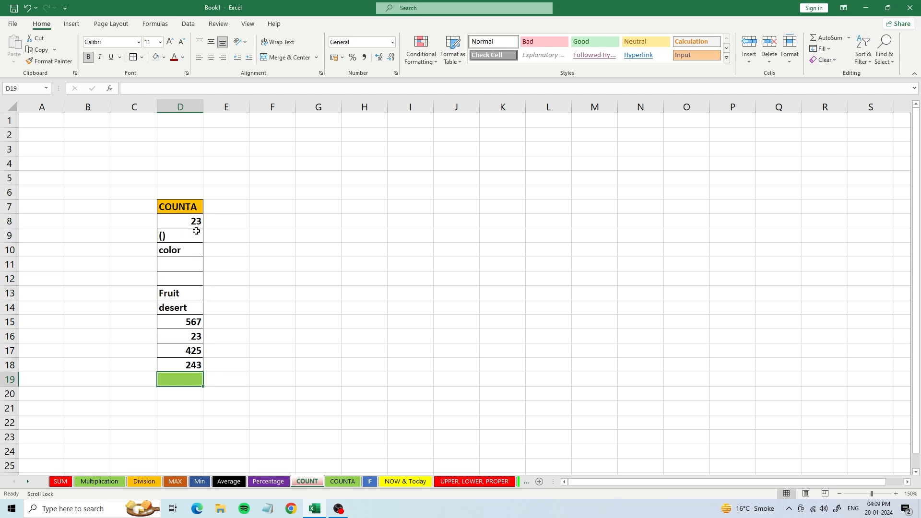
pyautogui.write('=')
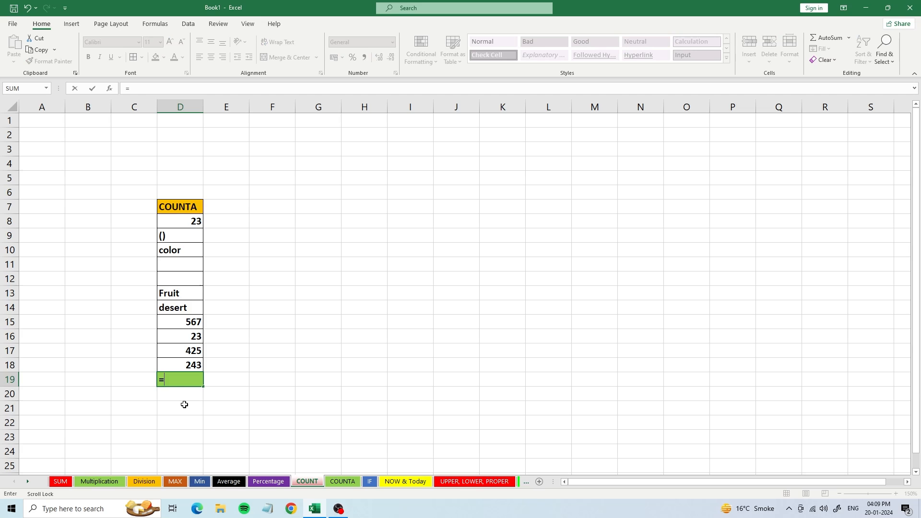
pyautogui.write('COUNT')
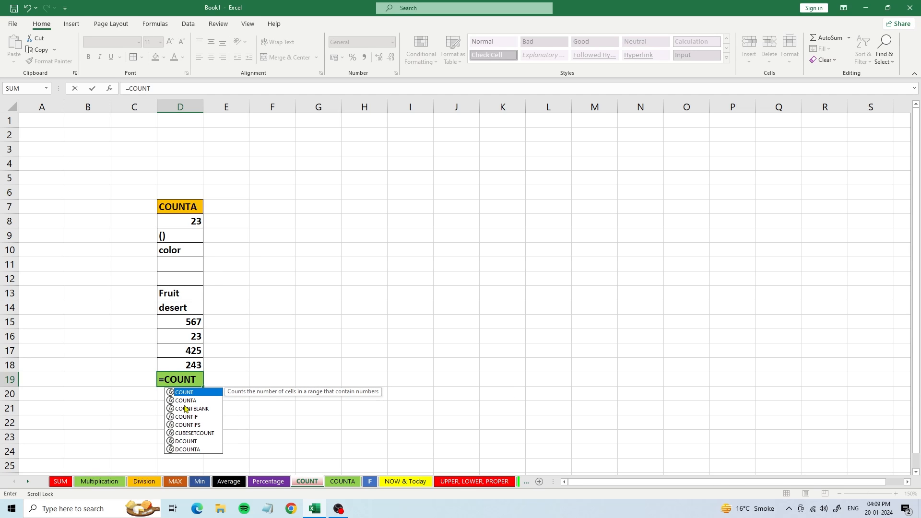
pyautogui.write('(')
pyautogui.click(186, 221)
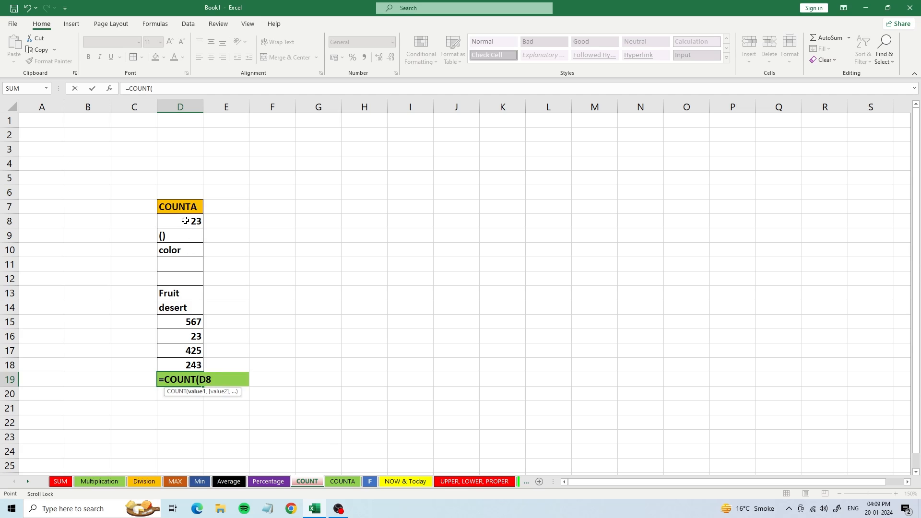
pyautogui.press('F8')
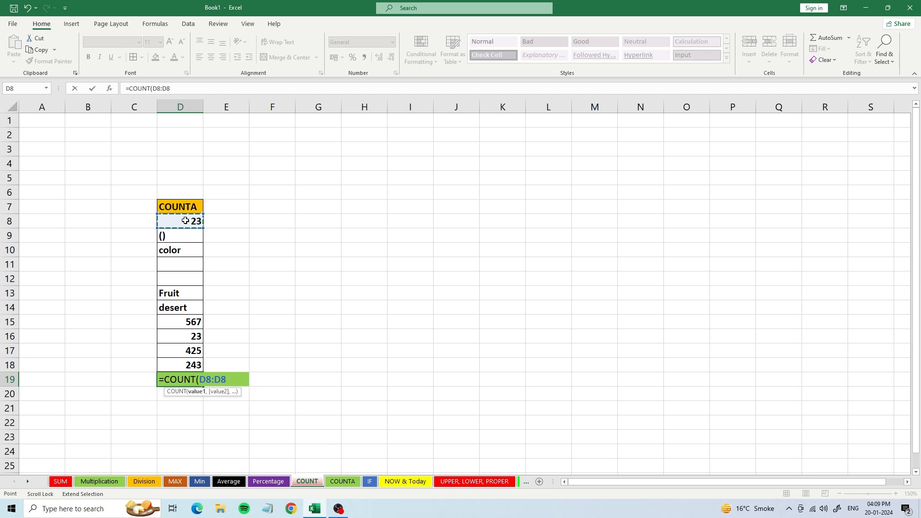
pyautogui.click(178, 368)
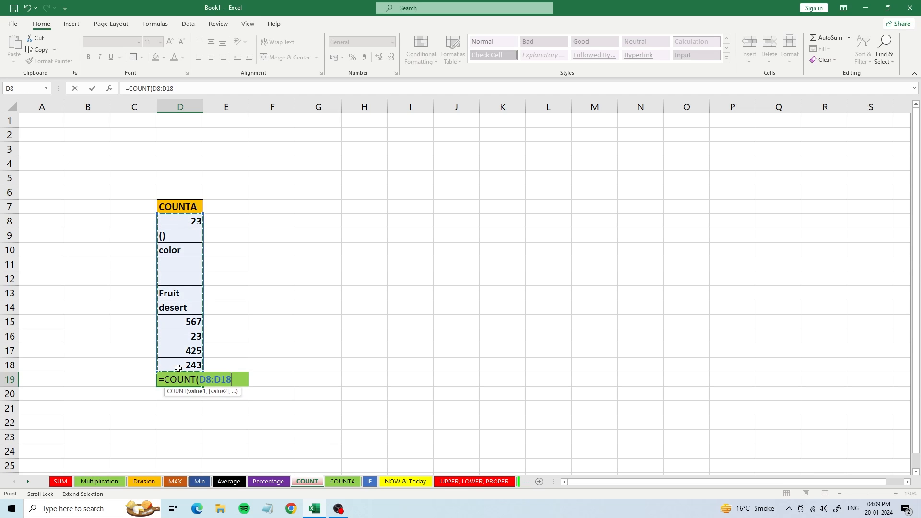
pyautogui.write(')')
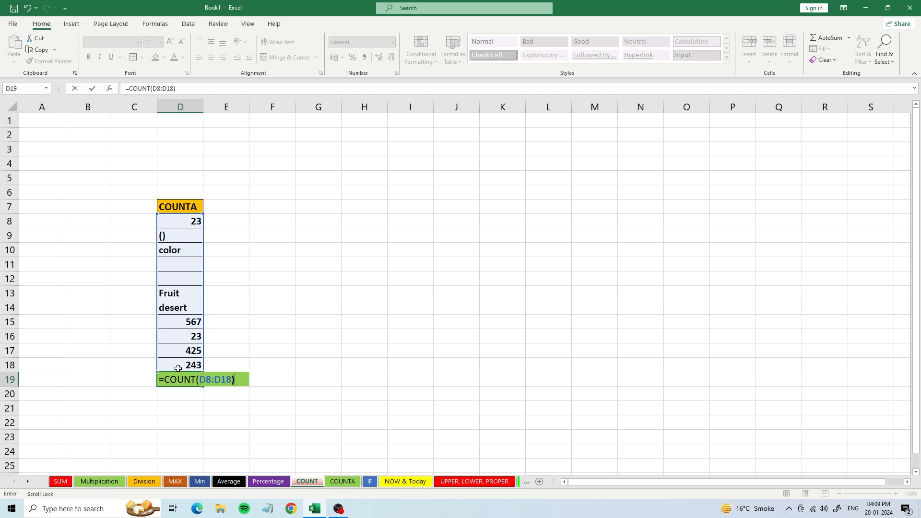
pyautogui.press('Return')
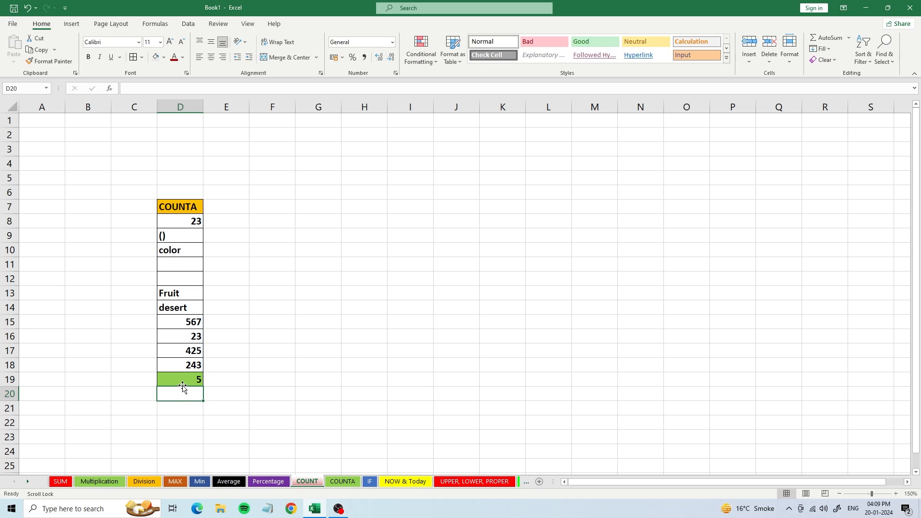
pyautogui.click(181, 377)
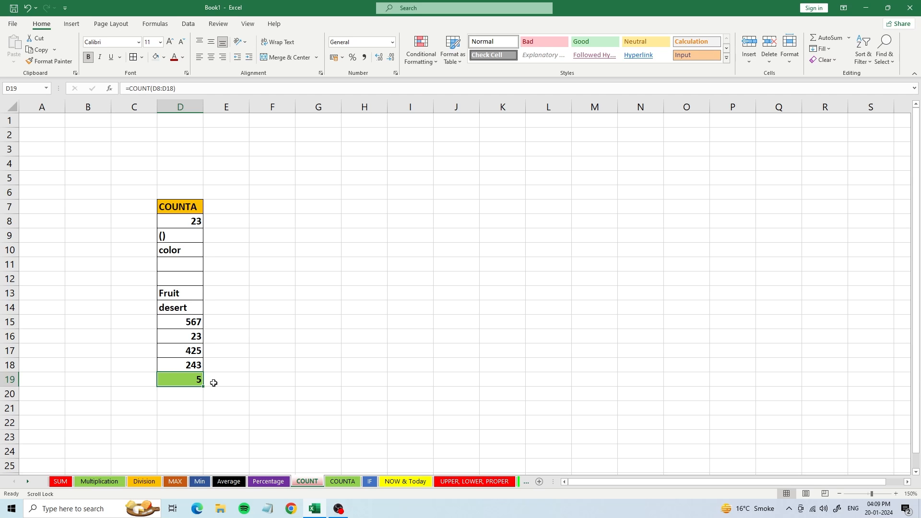
pyautogui.click(163, 237)
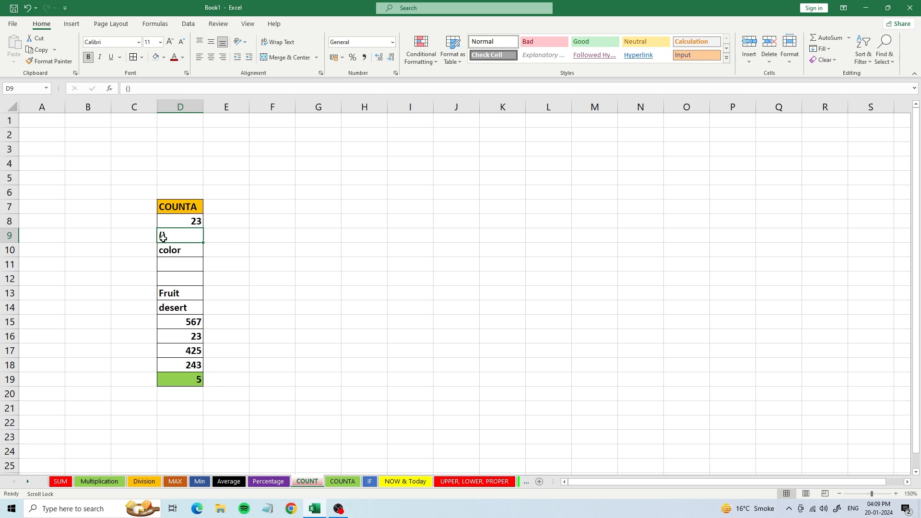
pyautogui.click(174, 250)
pyautogui.click(163, 267)
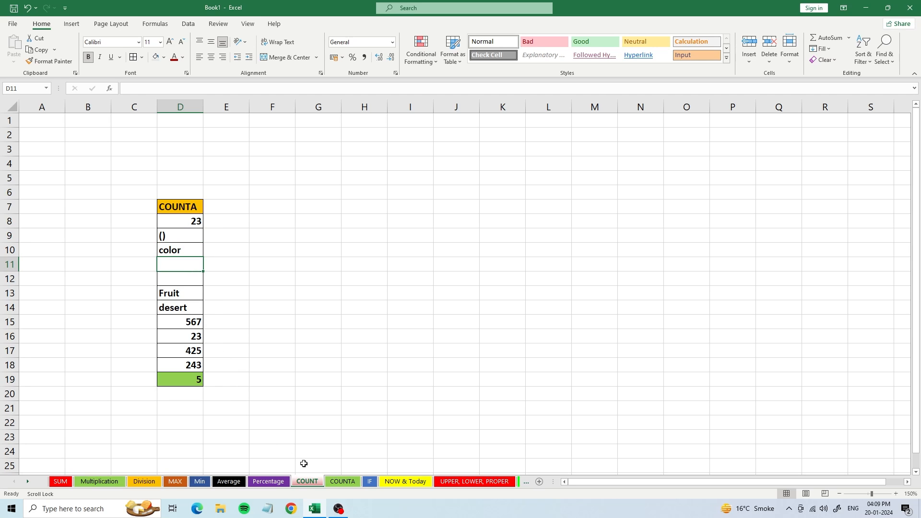
# On the COUNTA sheet, count the non-empty cells of the list in cell D20 with the formula =COUNTA(D9:D19)
pyautogui.click(342, 481)
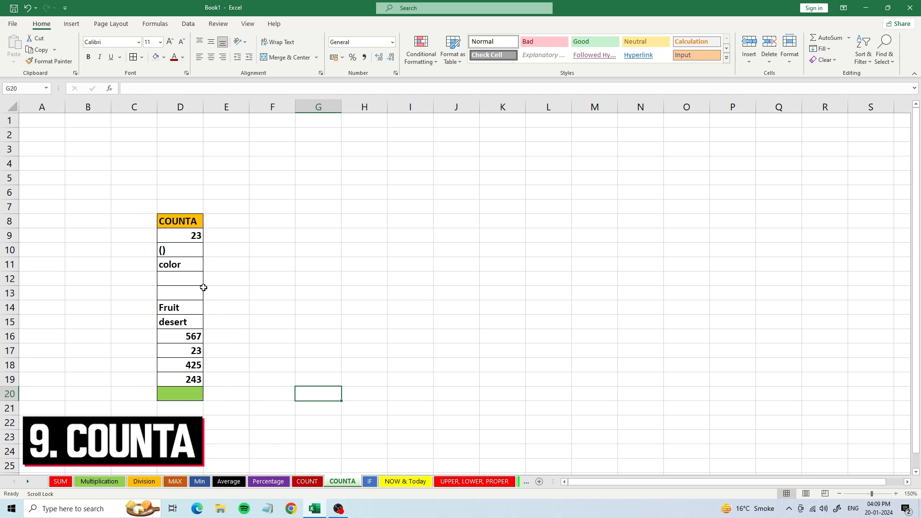
pyautogui.click(179, 222)
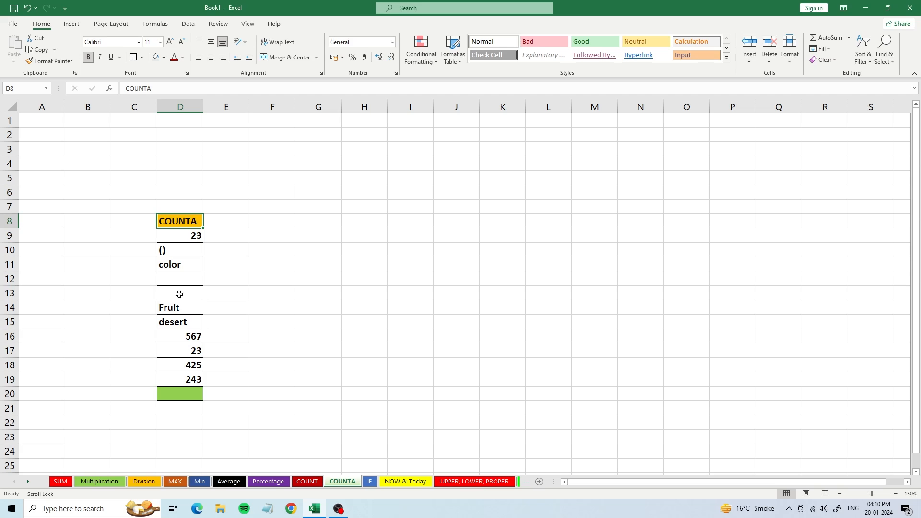
pyautogui.click(181, 395)
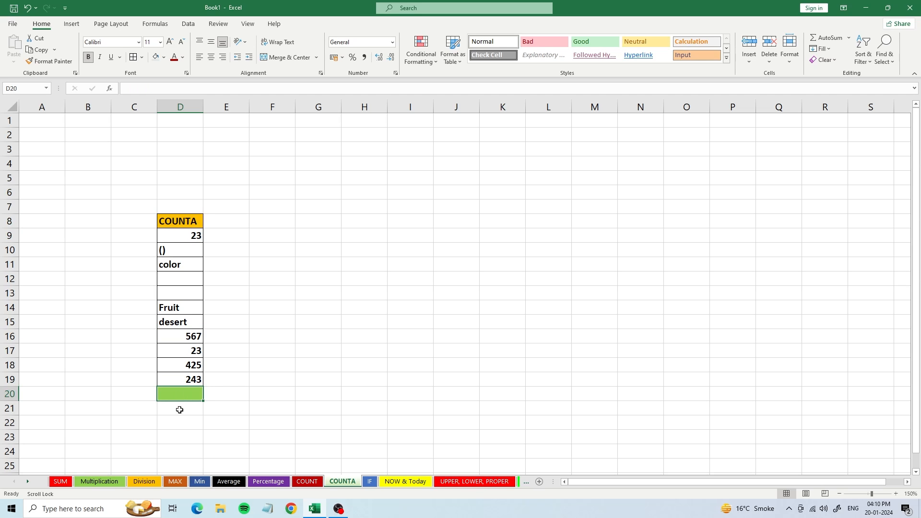
pyautogui.write('=')
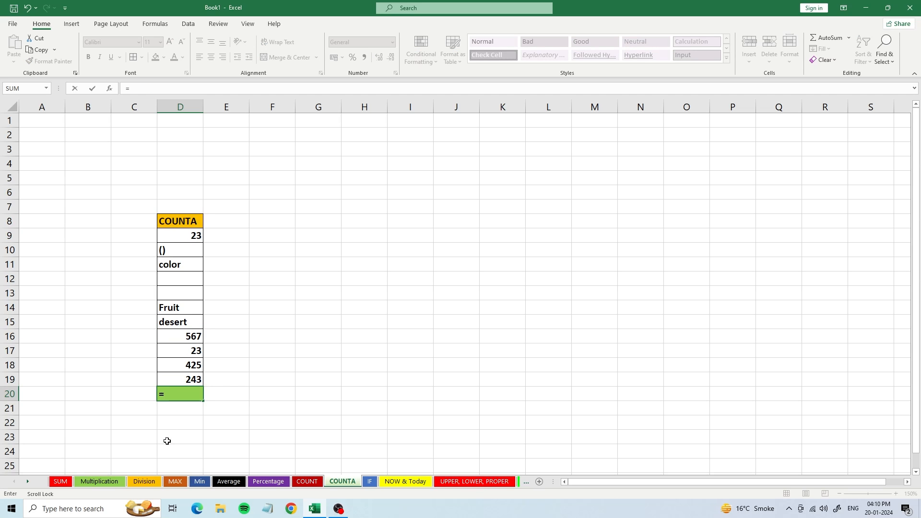
pyautogui.write('COUNTA')
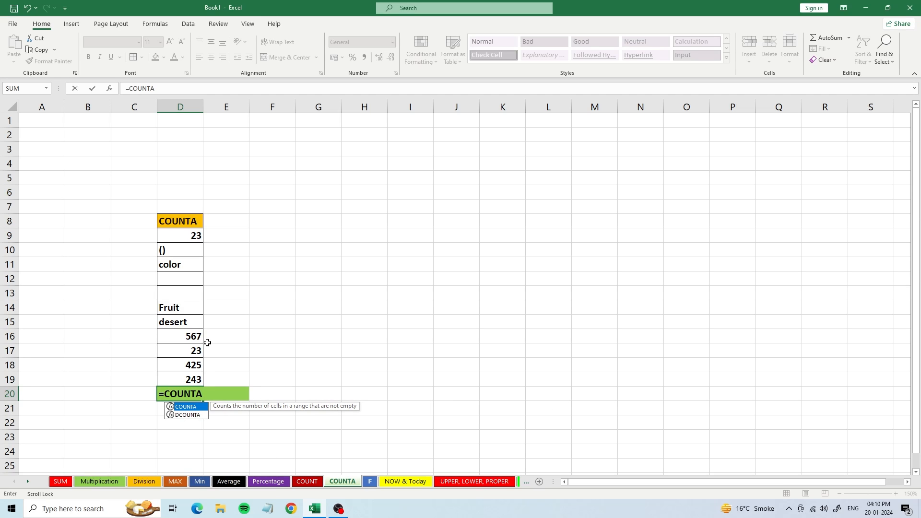
pyautogui.write('(')
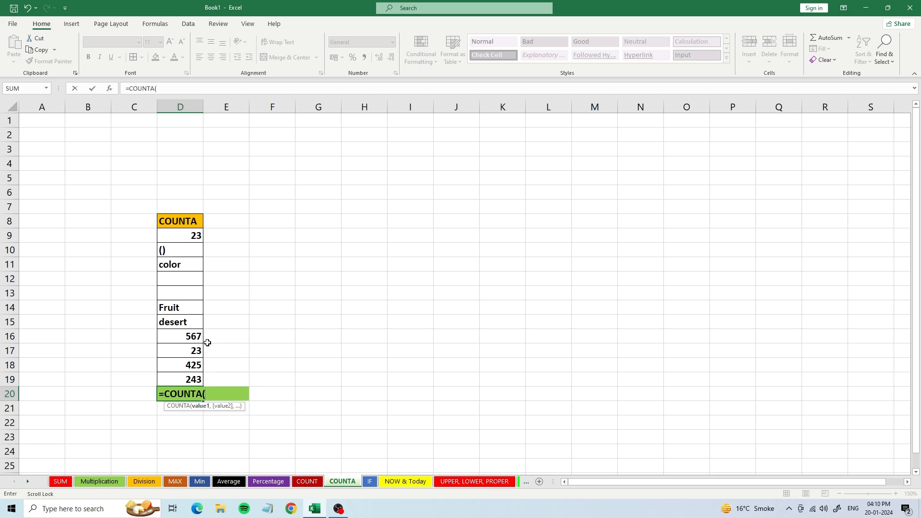
pyautogui.click(187, 238)
pyautogui.press('F8')
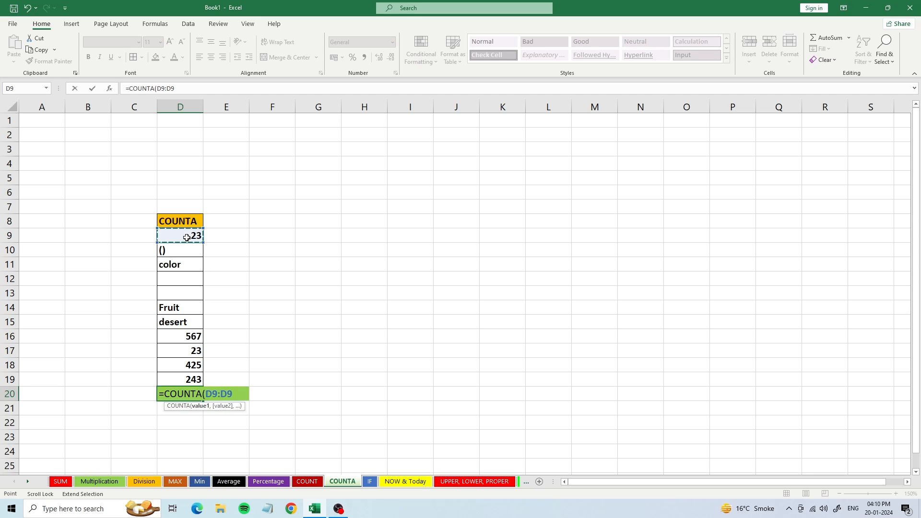
pyautogui.click(195, 380)
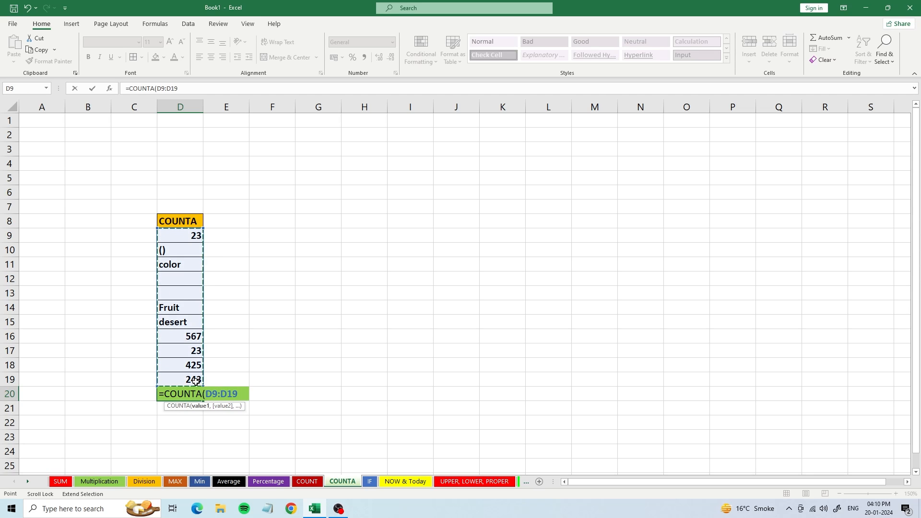
pyautogui.write(')')
pyautogui.press('Return')
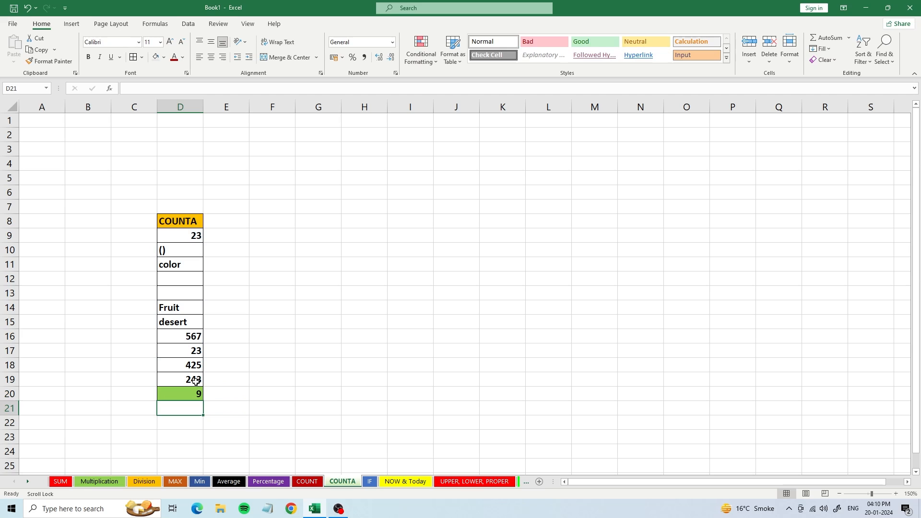
pyautogui.click(196, 392)
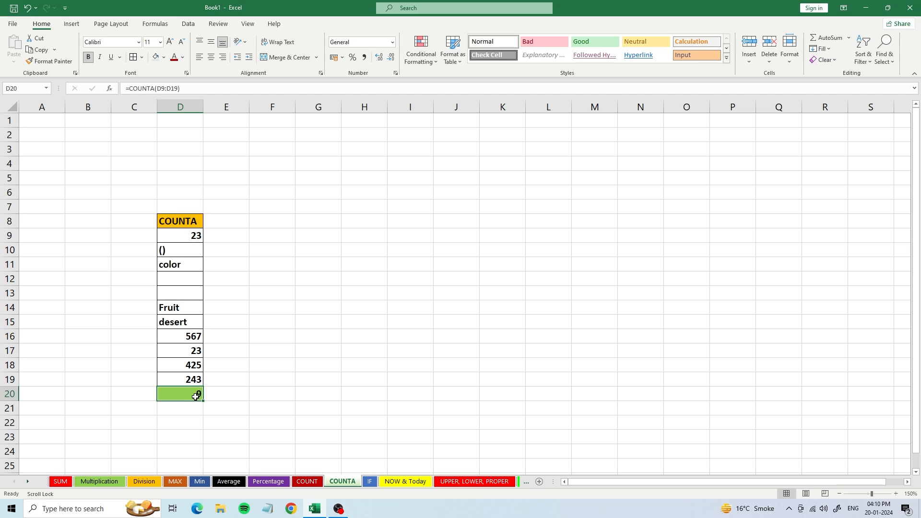
# On the IF sheet, grade the first student in K13 with =IF(J13>33%, "Pass", "Fail") and fill the formula down through K22
pyautogui.click(370, 481)
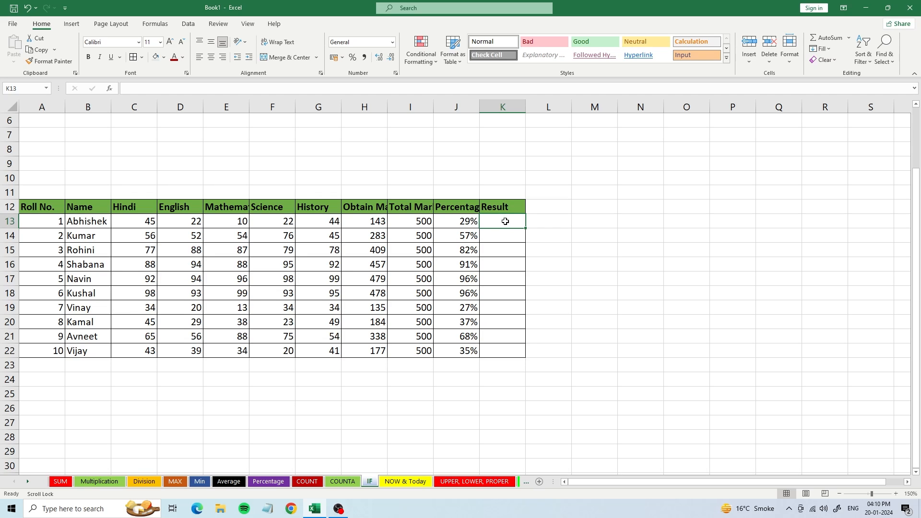
pyautogui.click(472, 223)
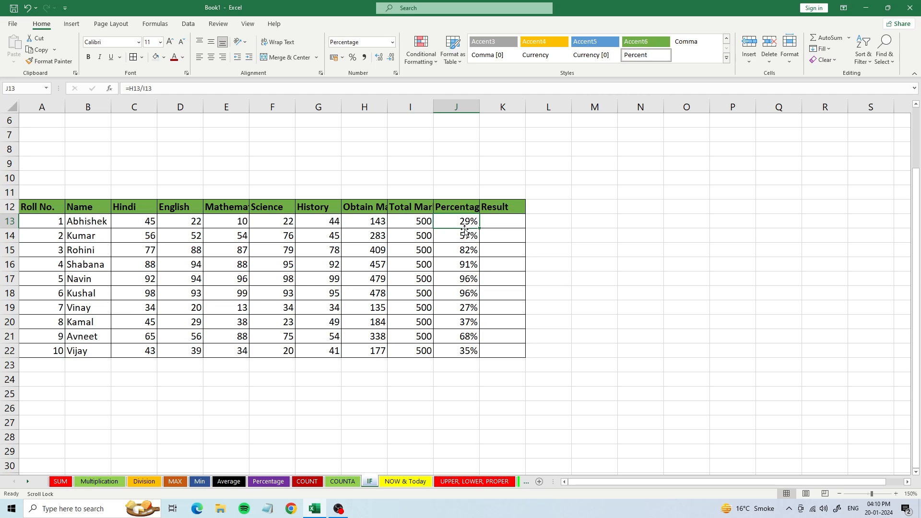
pyautogui.click(504, 224)
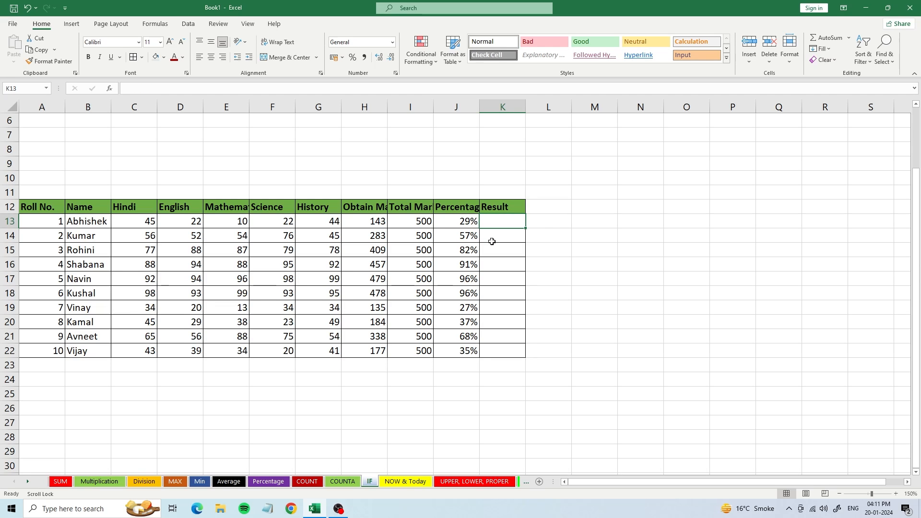
pyautogui.write('=I')
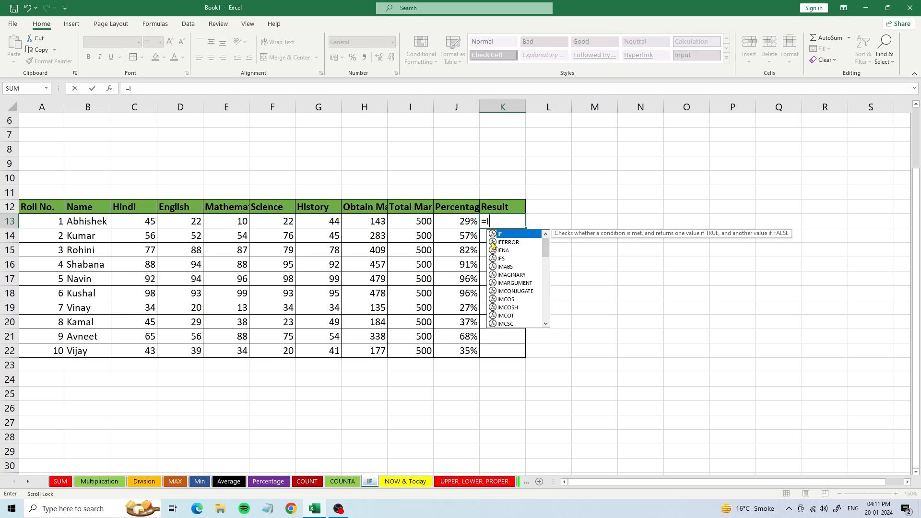
pyautogui.write('F(')
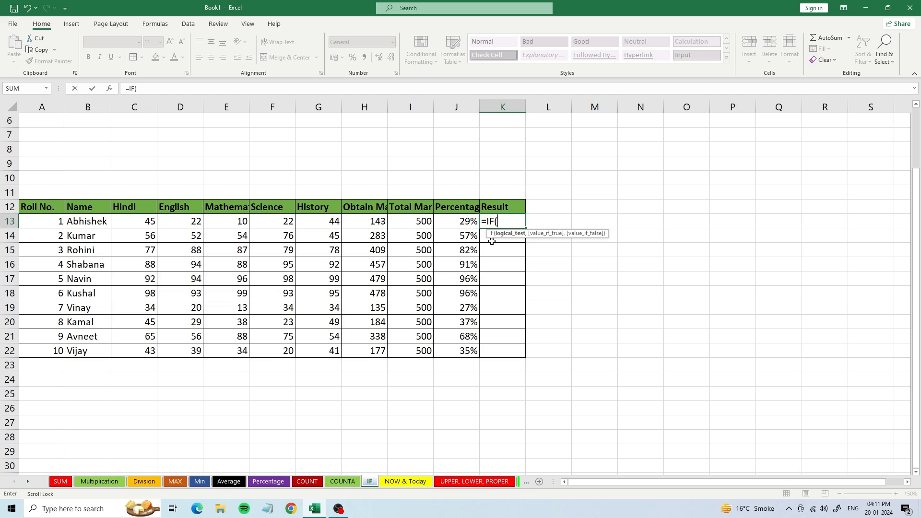
pyautogui.click(465, 222)
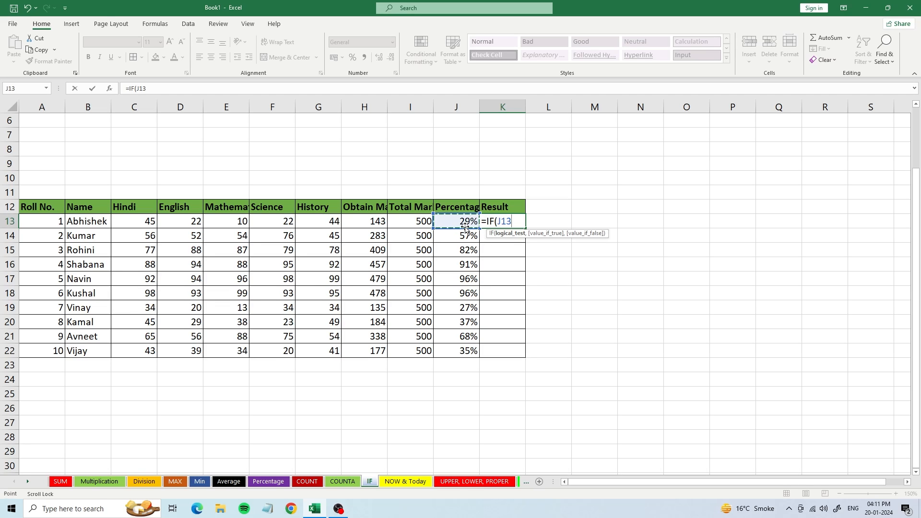
pyautogui.write('>33%')
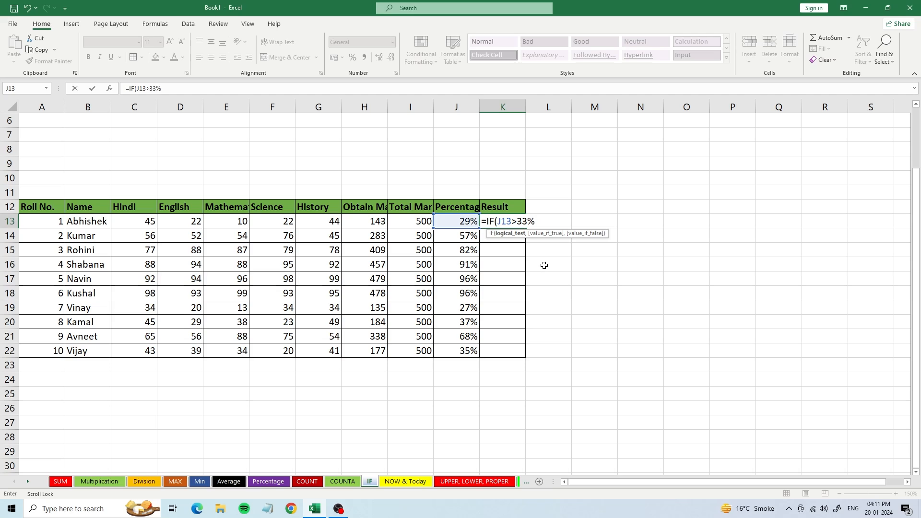
pyautogui.write(', ')
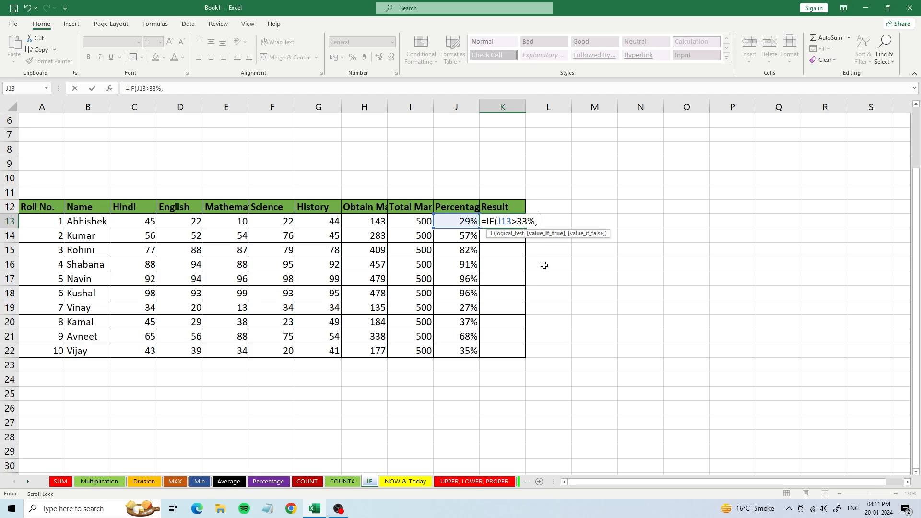
pyautogui.write('"pASS"')
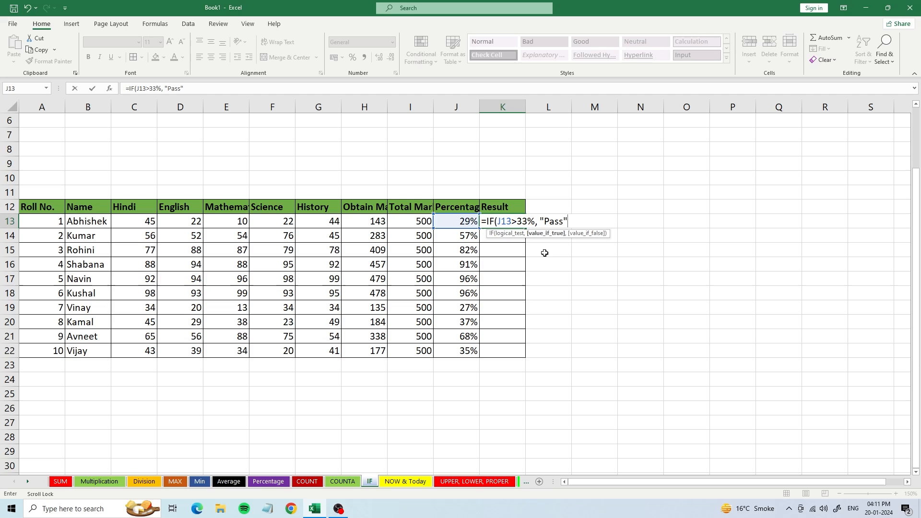
pyautogui.write(', ')
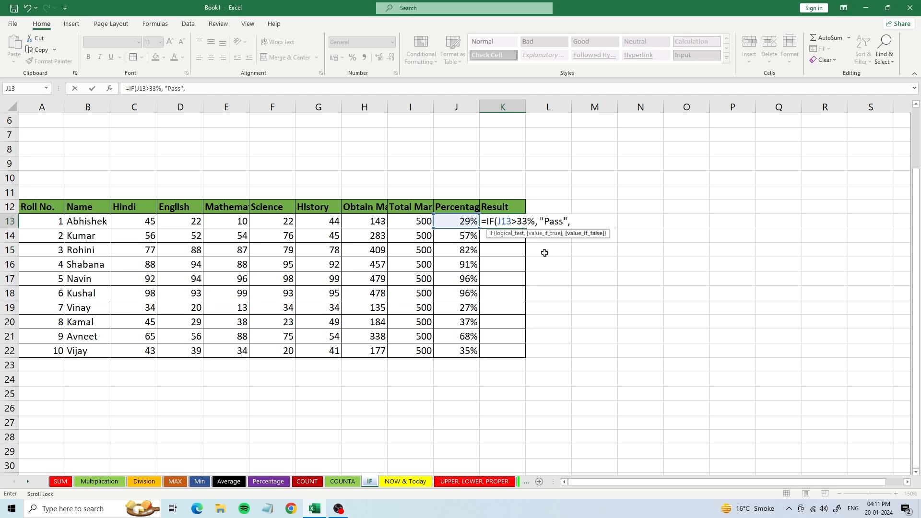
pyautogui.write('"Fail")')
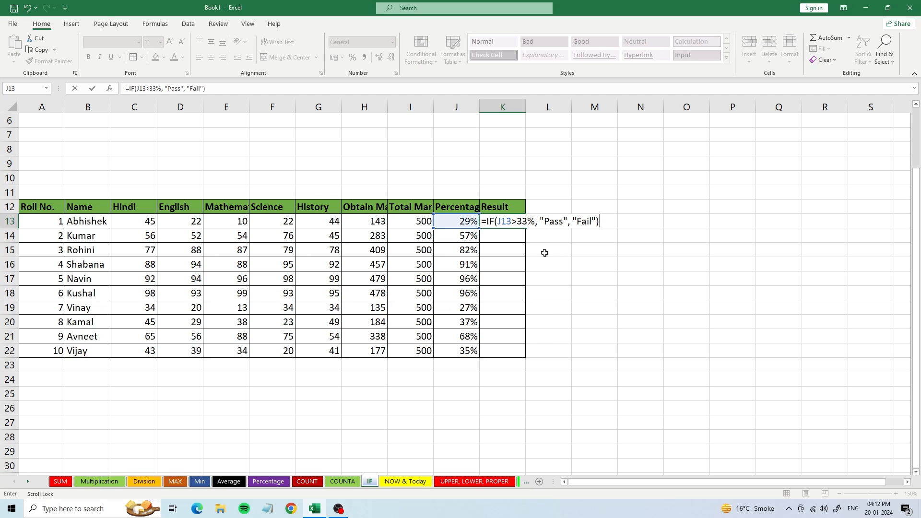
pyautogui.press('Return')
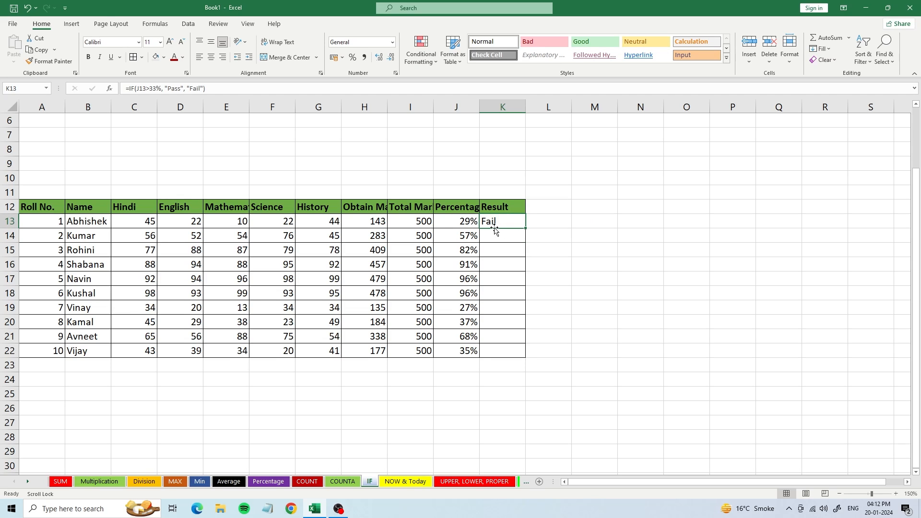
pyautogui.moveTo(526, 229); pyautogui.dragTo(528, 363)
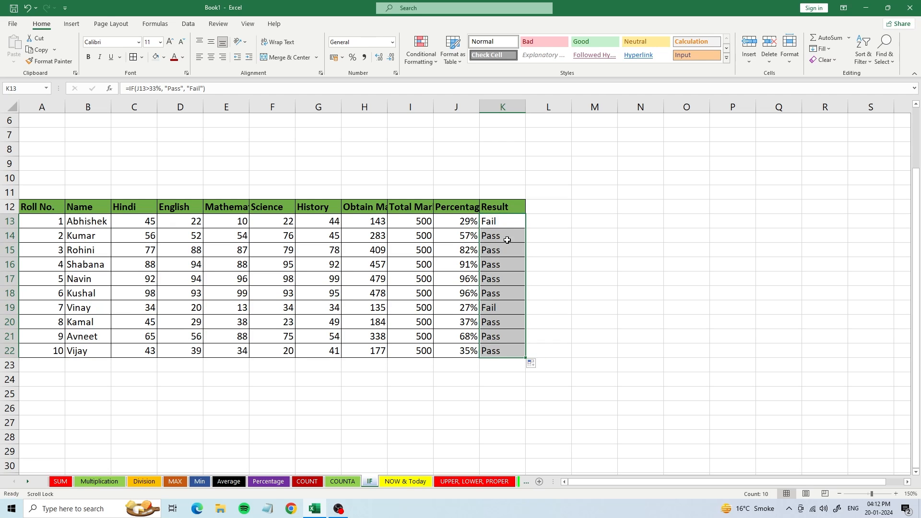
pyautogui.click(505, 314)
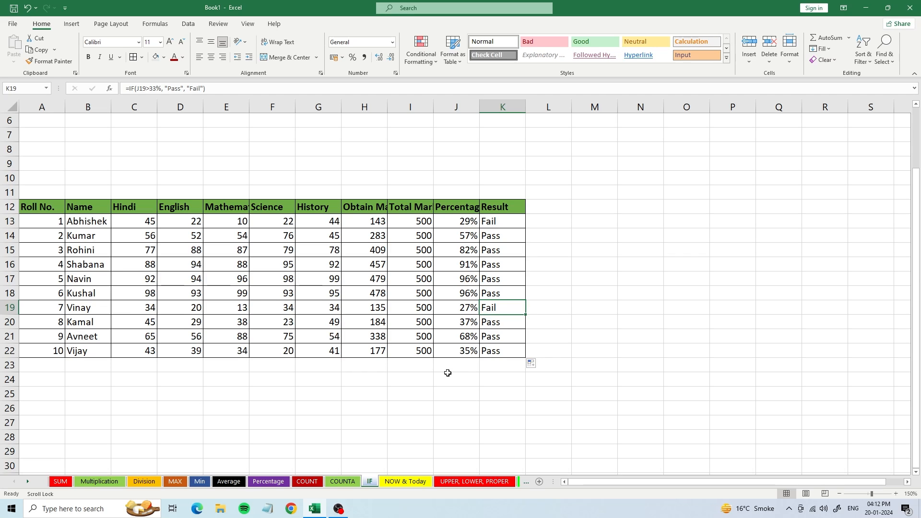
# On the NOW & Today sheet, enter the current date and time in cell G13 with the formula =NOW()
pyautogui.click(407, 483)
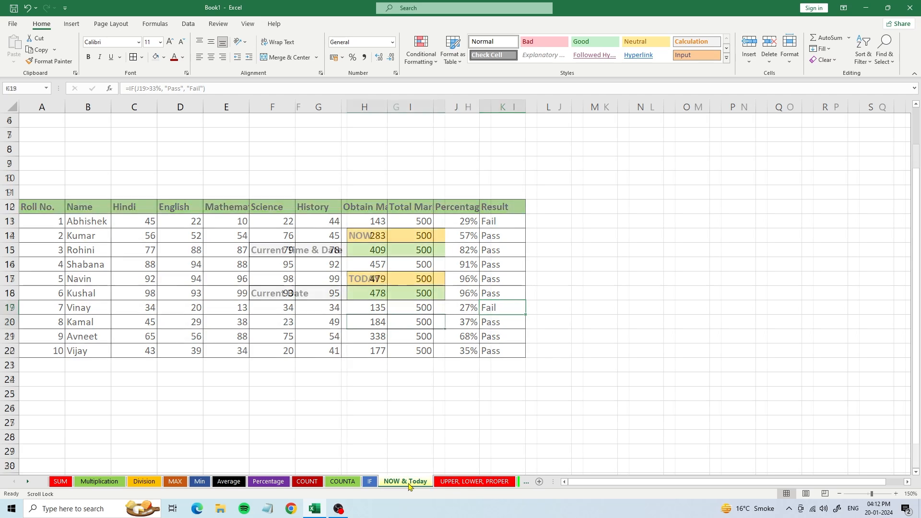
pyautogui.click(303, 250)
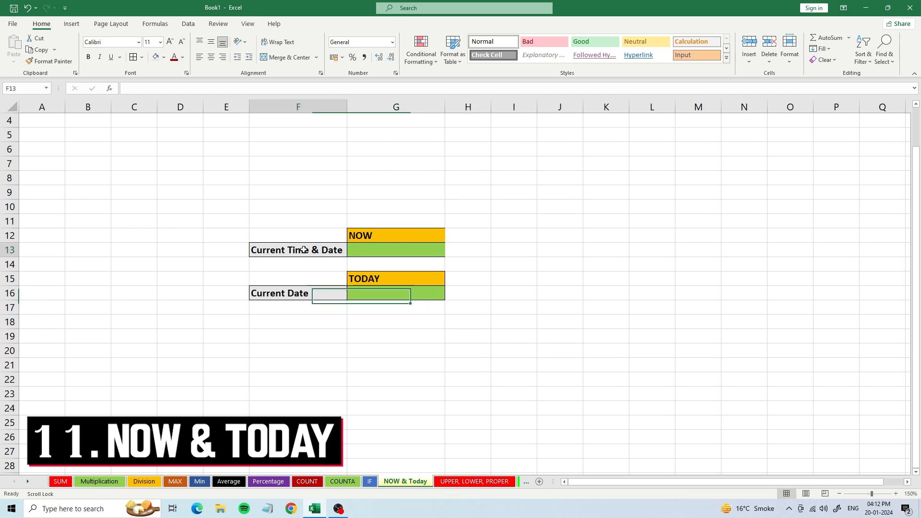
pyautogui.click(304, 294)
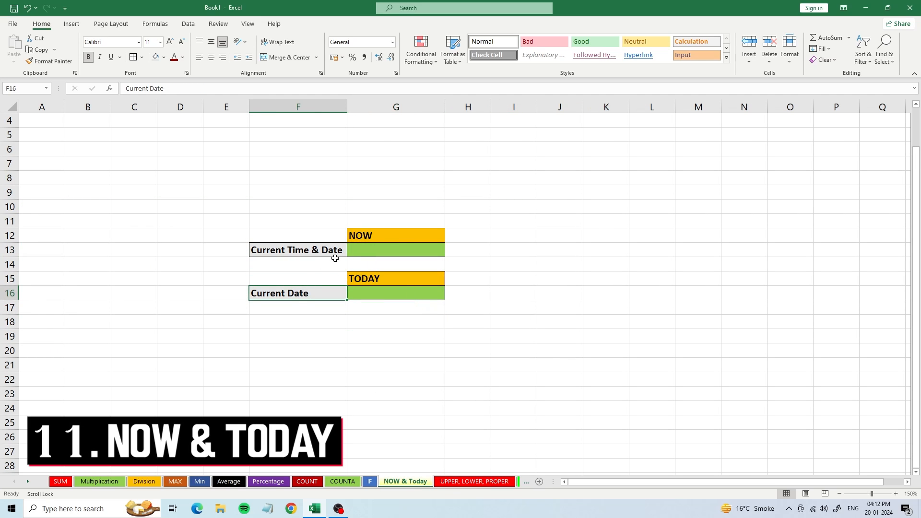
pyautogui.click(297, 251)
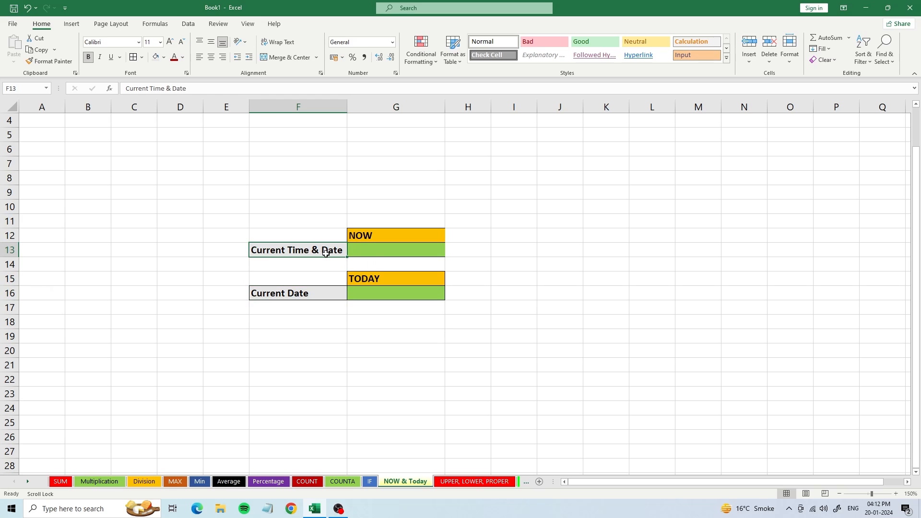
pyautogui.click(372, 253)
pyautogui.write('=')
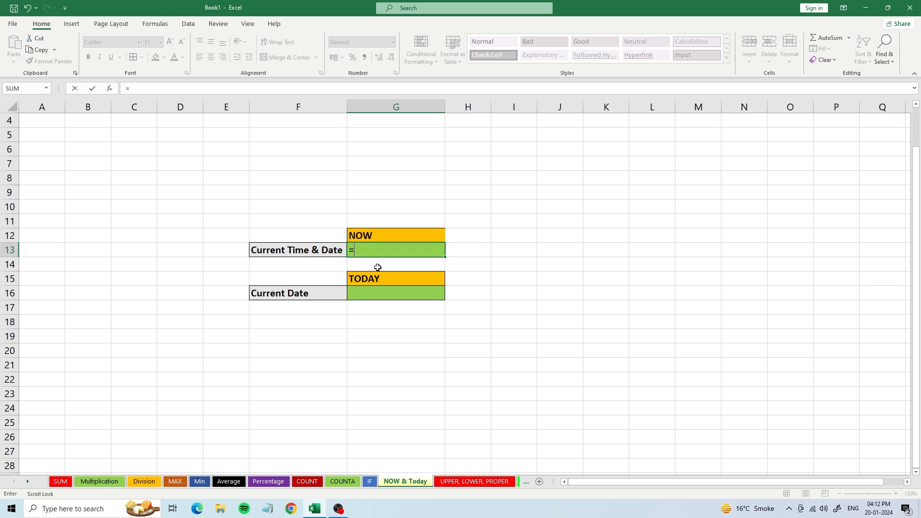
pyautogui.write('no')
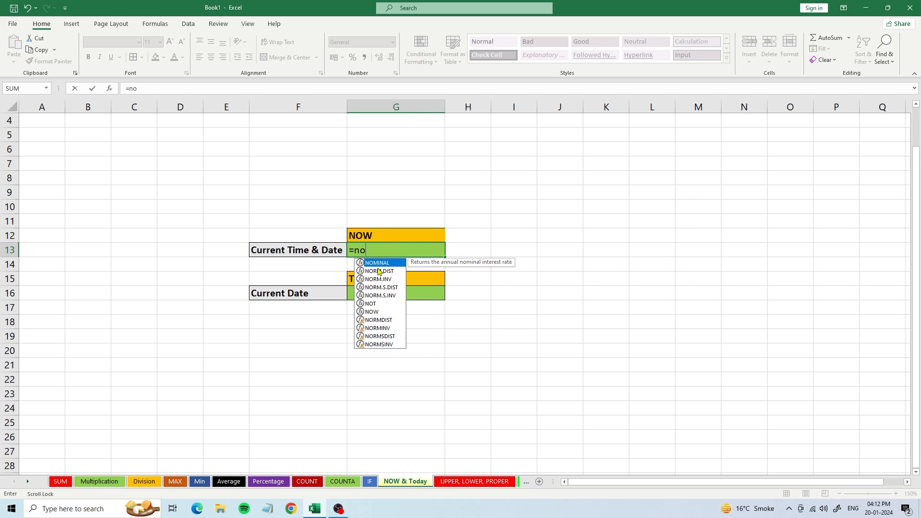
pyautogui.write('w(')
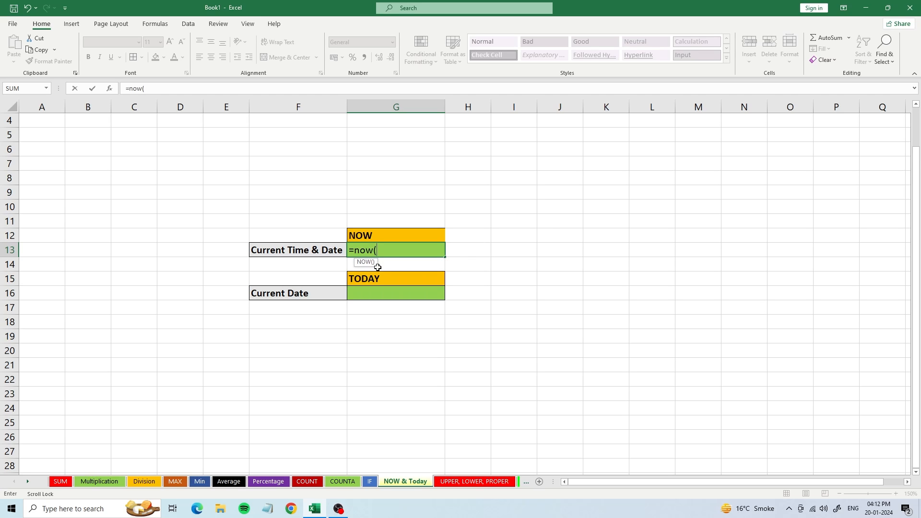
pyautogui.press('Return')
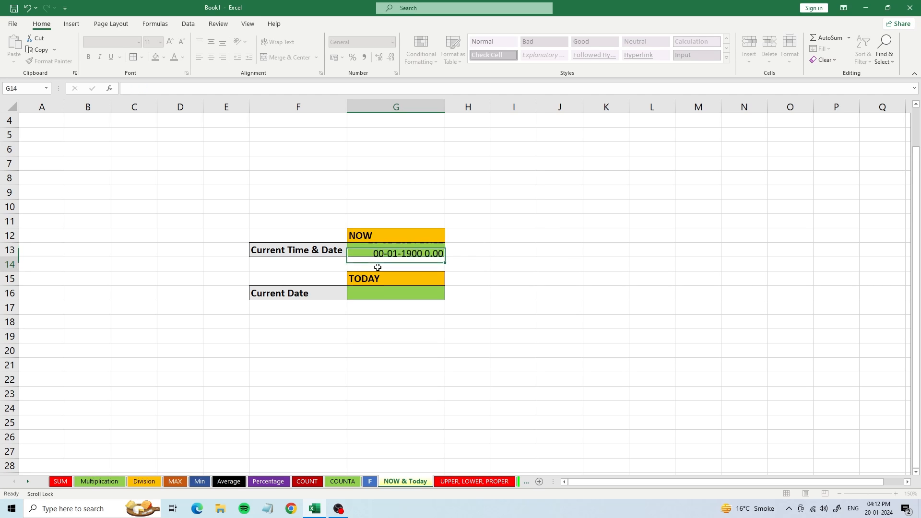
pyautogui.click(396, 249)
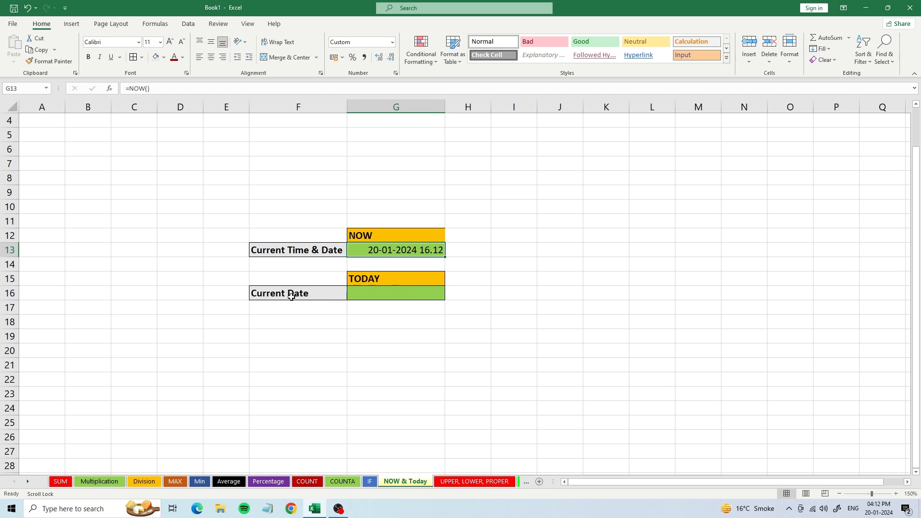
# Enter the current date in cell G16 under the TODAY heading with the formula =TODAY()
pyautogui.click(355, 292)
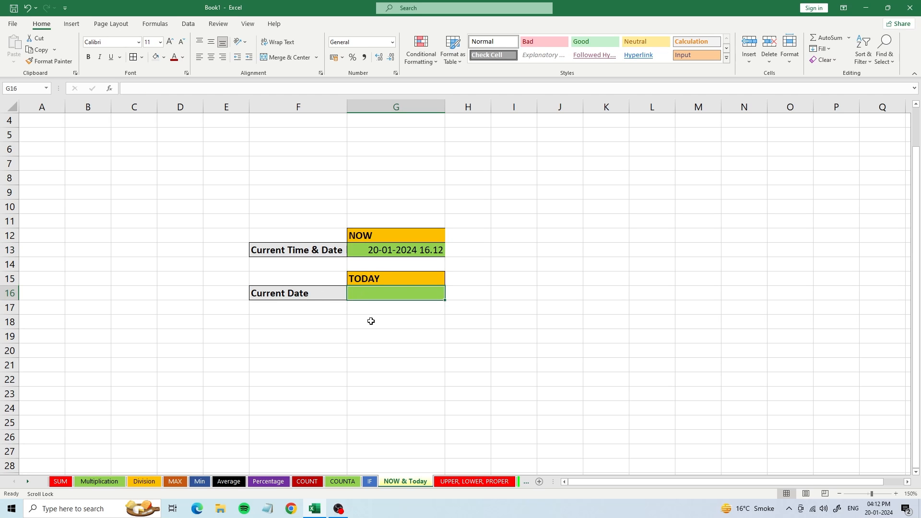
pyautogui.write('=')
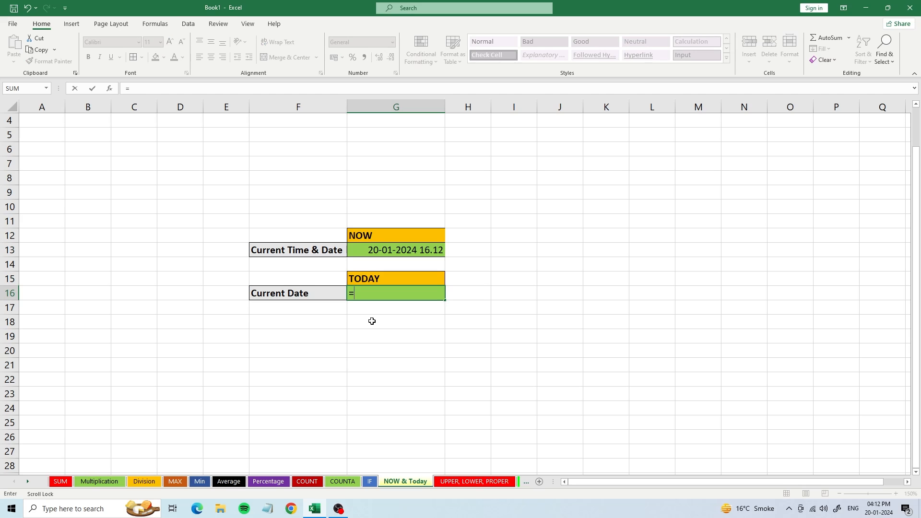
pyautogui.write('today')
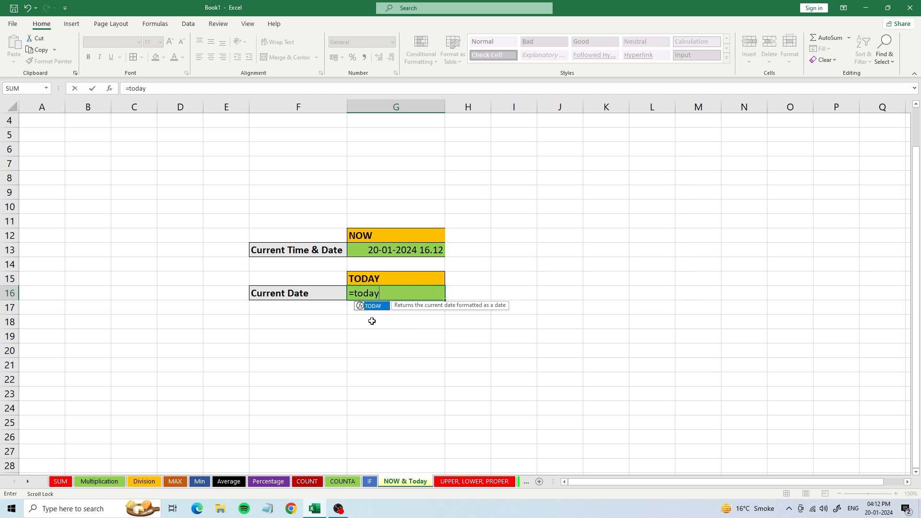
pyautogui.write('(_')
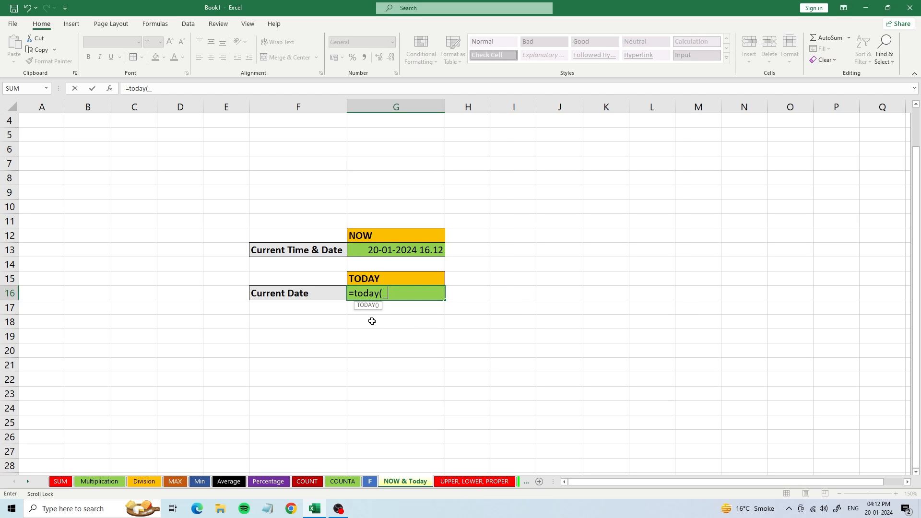
pyautogui.press('Return')
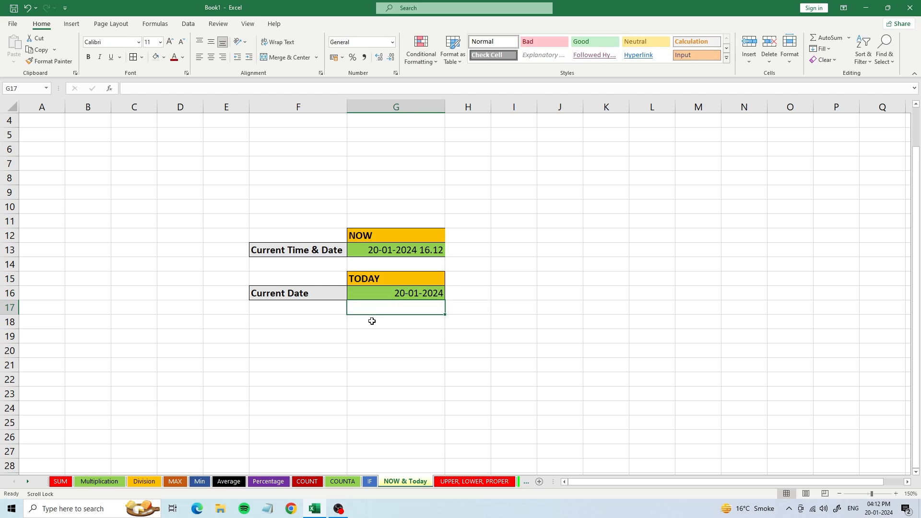
pyautogui.click(399, 294)
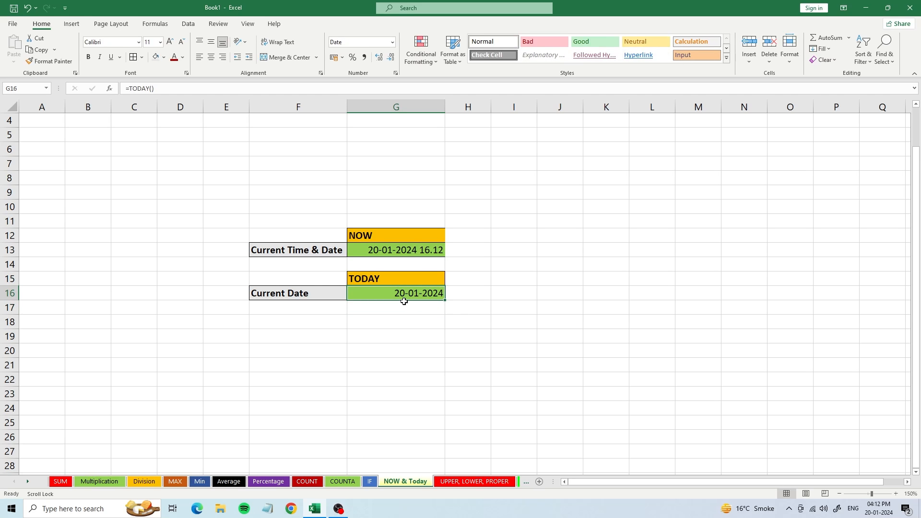
# On the UPPER, LOWER, PROPER sheet, convert the name in D9 to uppercase in F12 with =UPPER(D9) and autofit column F's width
pyautogui.click(454, 482)
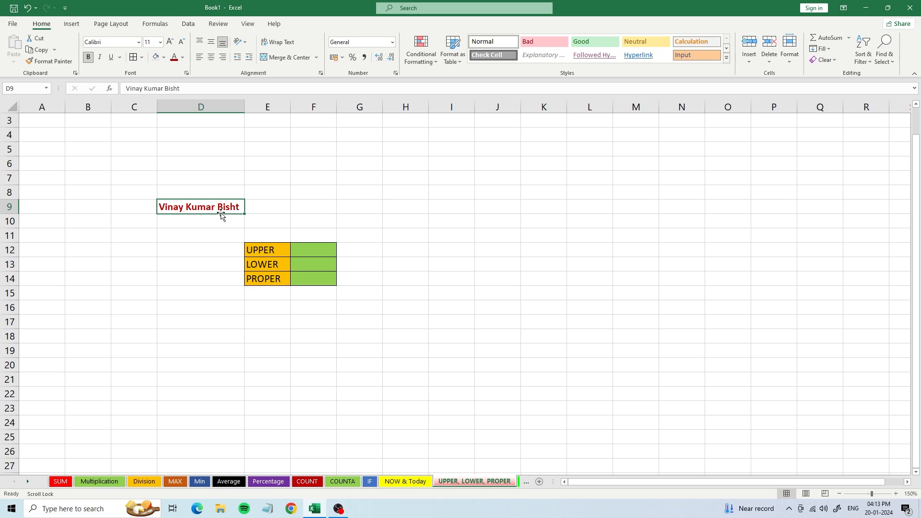
pyautogui.click(328, 250)
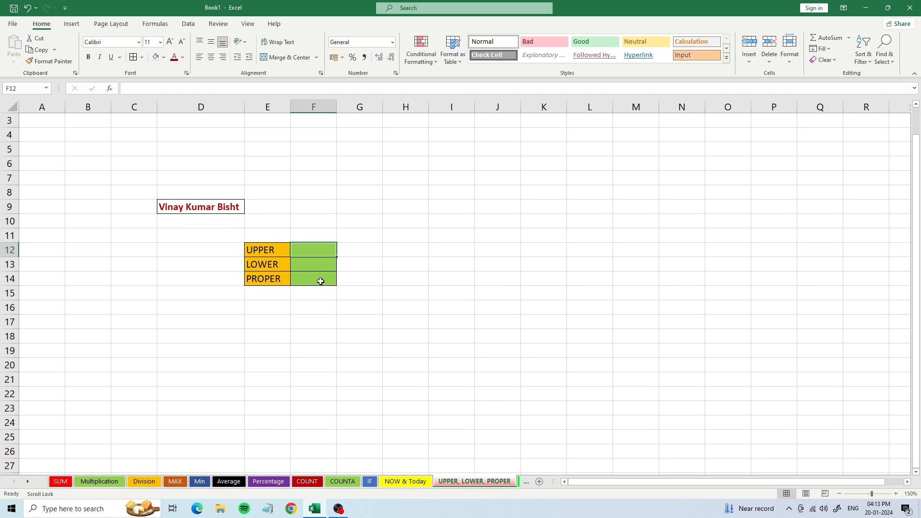
pyautogui.write('=upper')
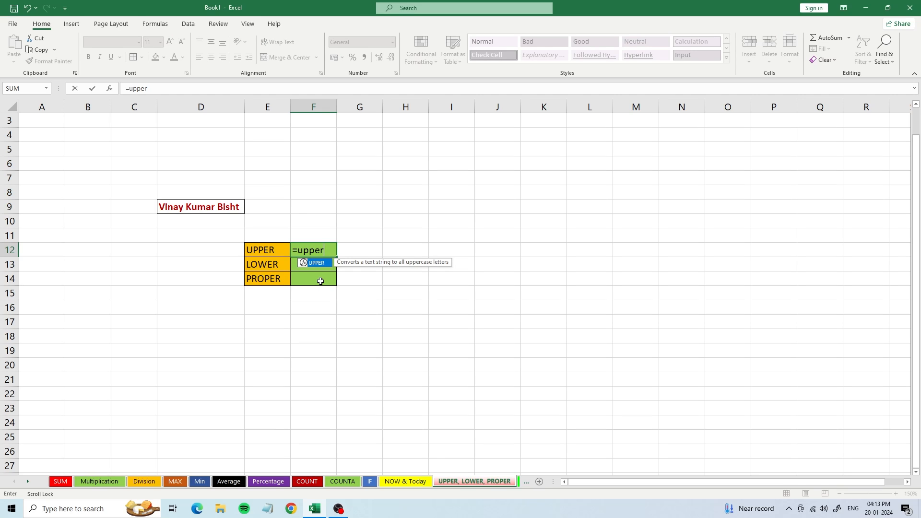
pyautogui.write('(')
pyautogui.click(214, 207)
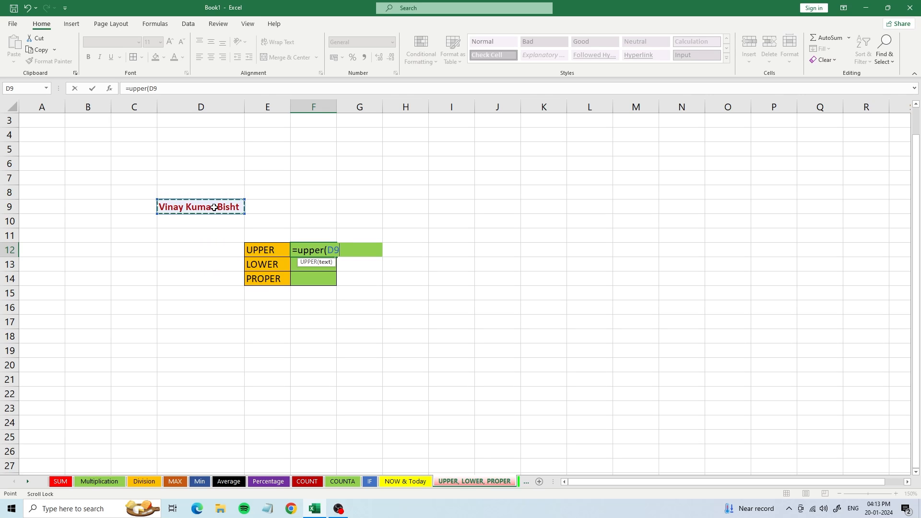
pyautogui.write(')')
pyautogui.press('Return')
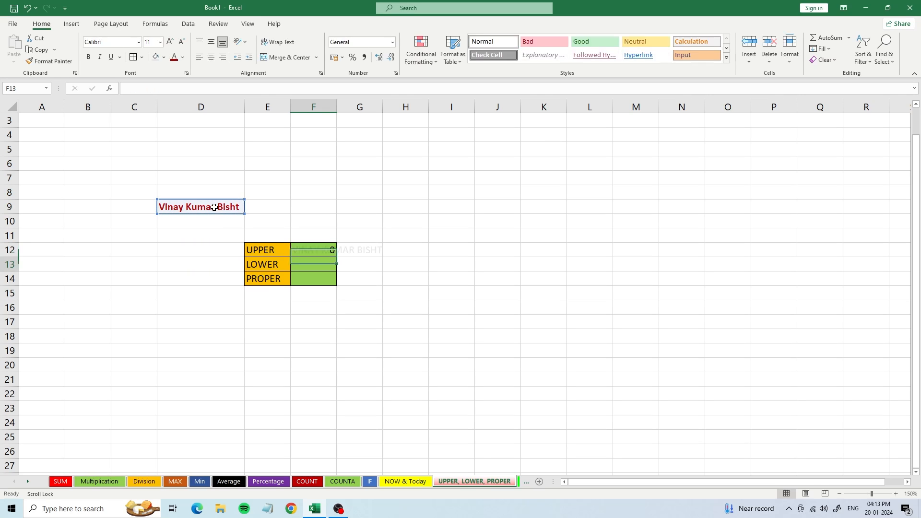
pyautogui.doubleClick(337, 107)
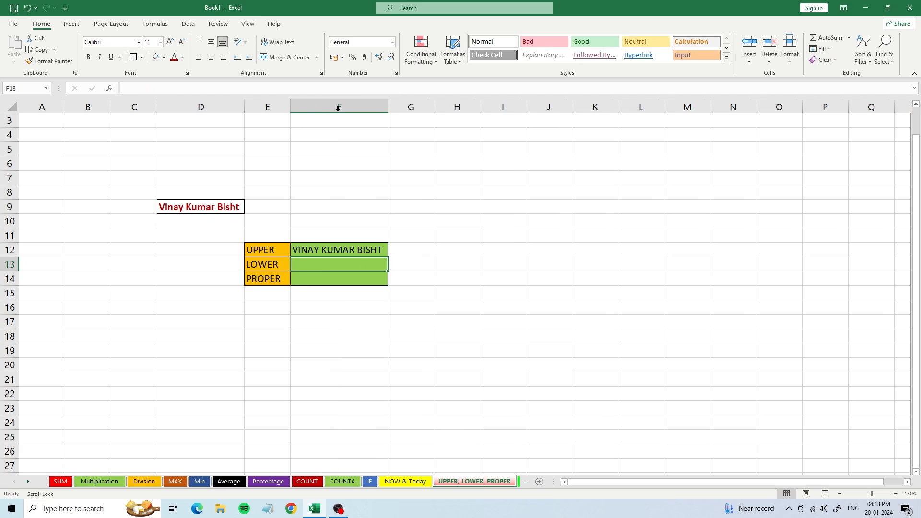
# Convert the name in D9 to lowercase in cell F13 with the formula =LOWER(D9)
pyautogui.click(335, 254)
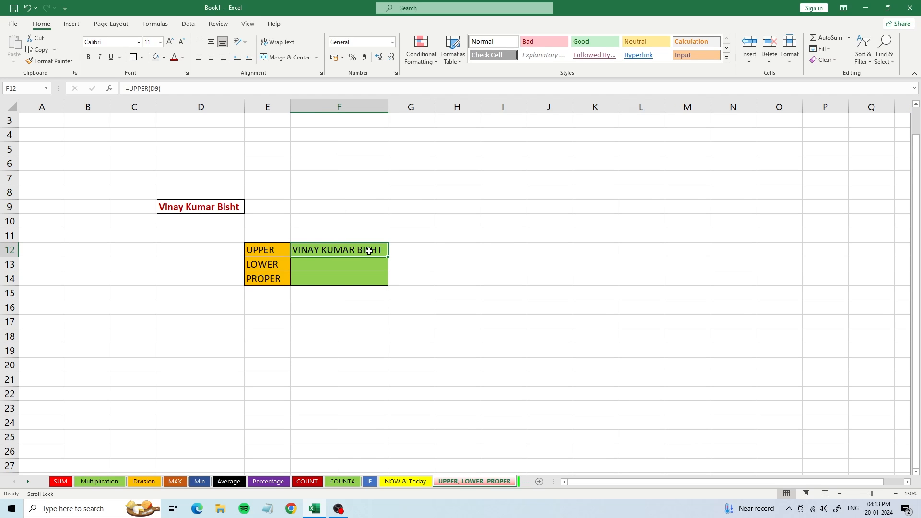
pyautogui.click(313, 264)
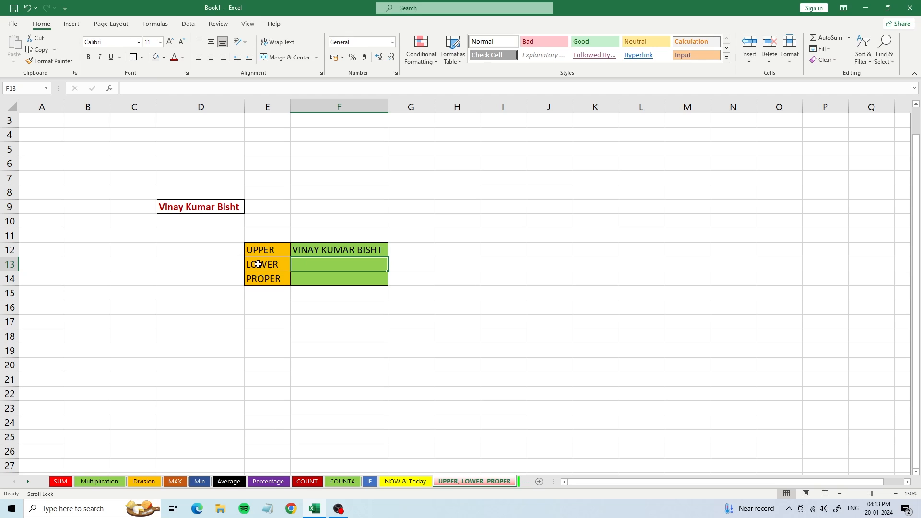
pyautogui.write('=l')
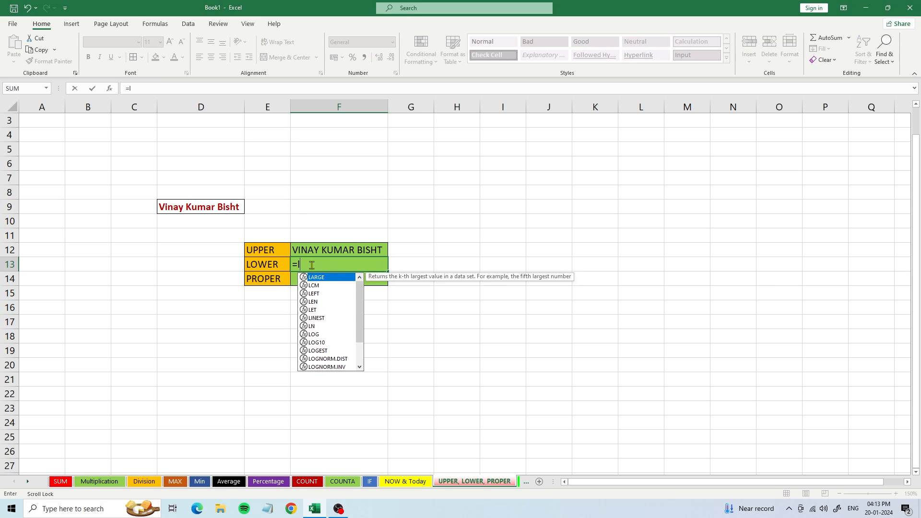
pyautogui.write('ower(')
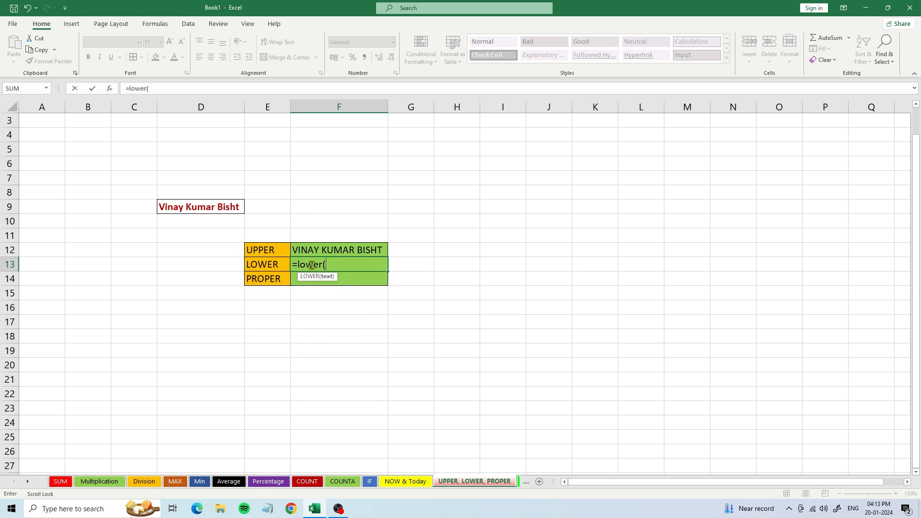
pyautogui.click(207, 209)
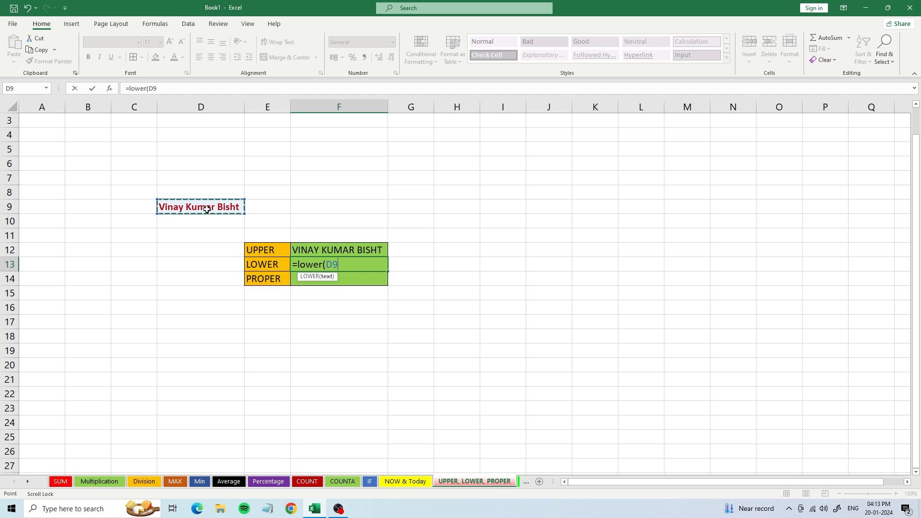
pyautogui.write(')')
pyautogui.press('Return')
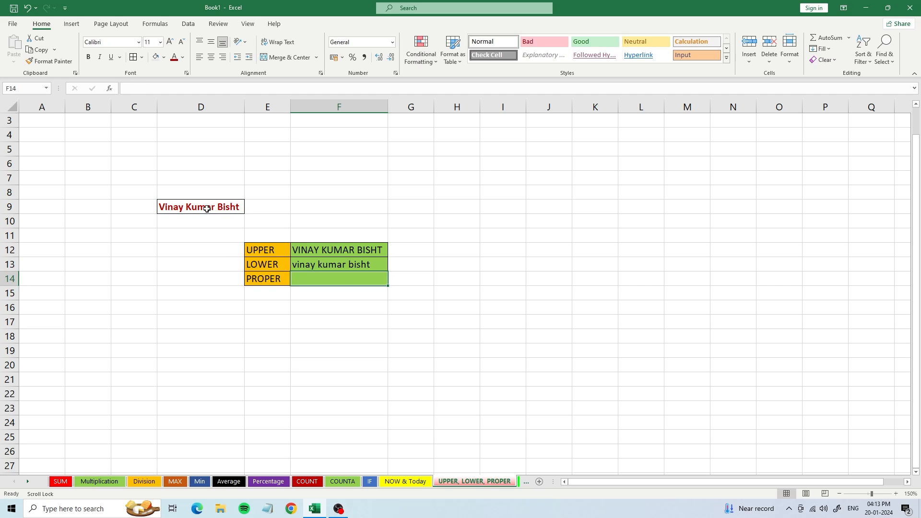
pyautogui.click(323, 261)
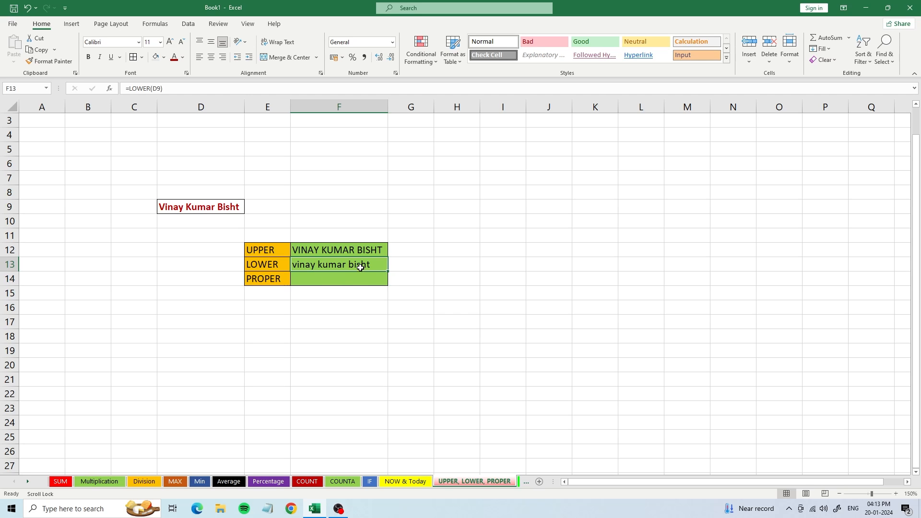
# Convert the name in D9 to proper case in cell F14 with the formula =PROPER(D9)
pyautogui.click(358, 282)
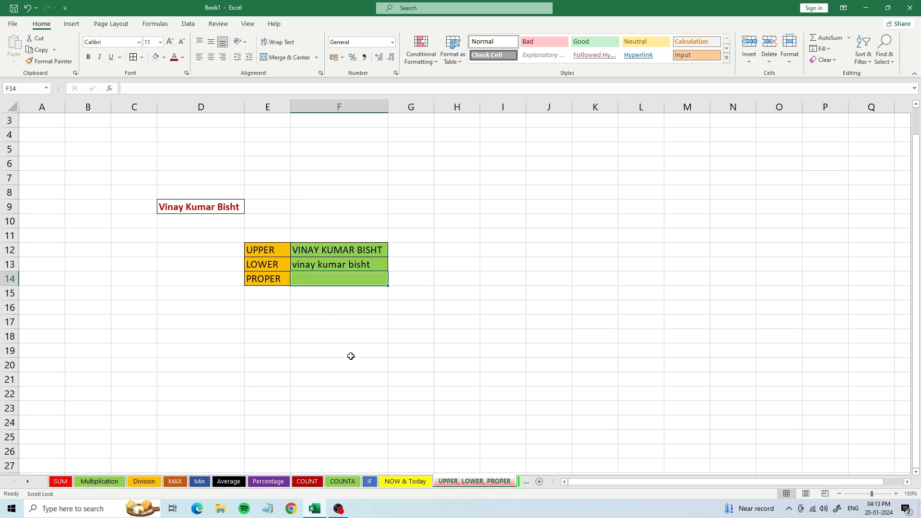
pyautogui.write('=pr')
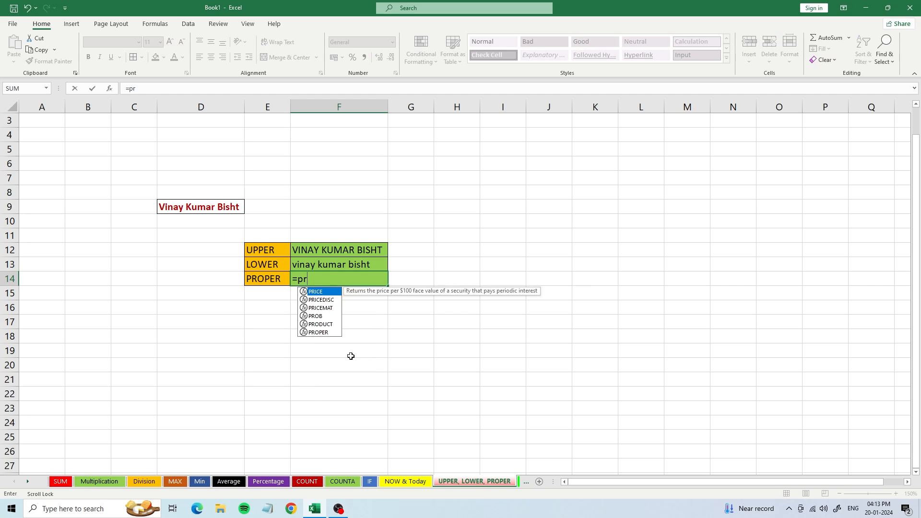
pyautogui.write('oper(')
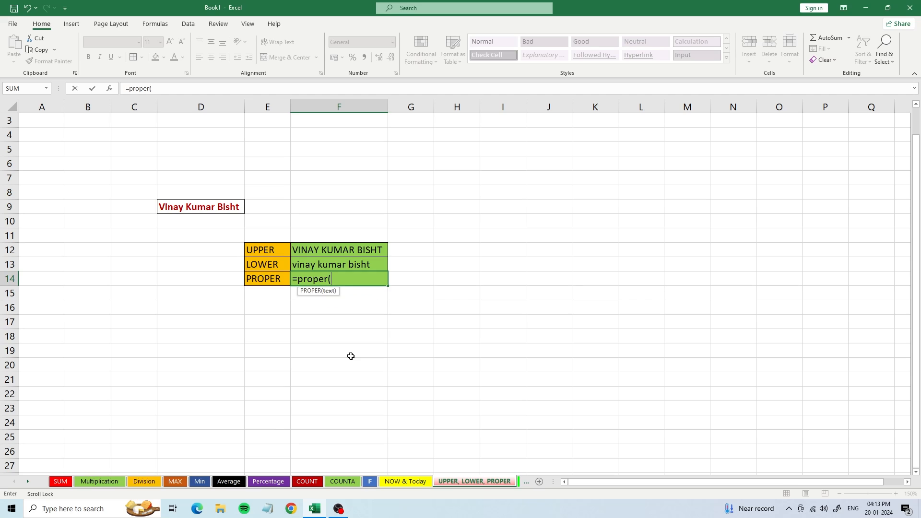
pyautogui.click(209, 215)
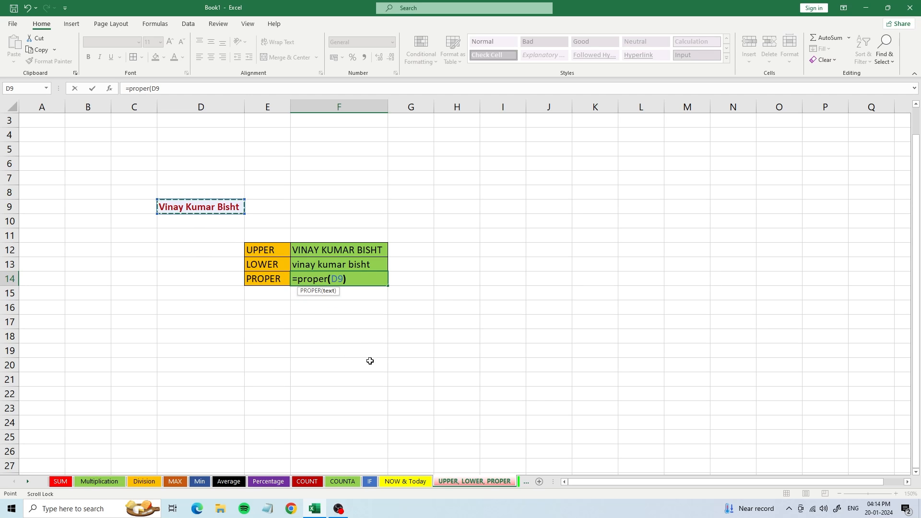
pyautogui.press('Return')
pyautogui.click(356, 282)
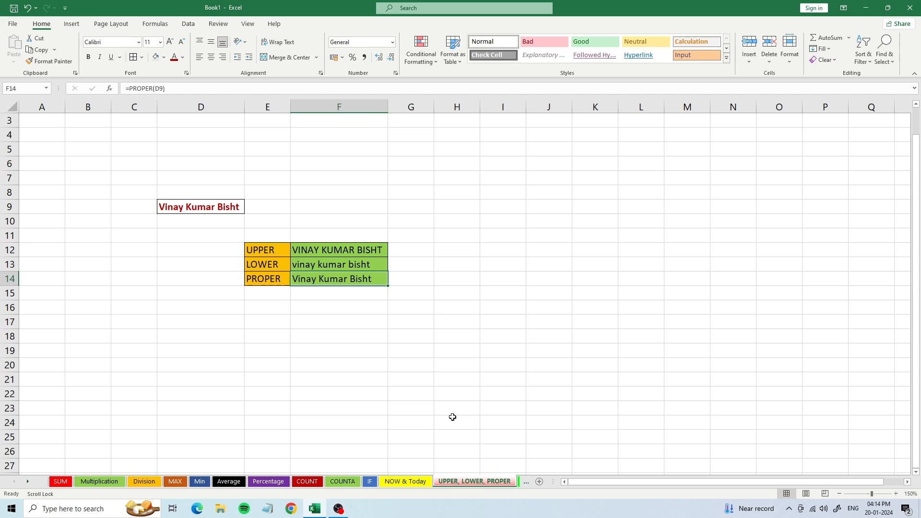
# On the TRIM sheet, remove the extra spaces from the name in J15 with =TRIM(J15) in L19 and widen column L to fit
pyautogui.click(526, 481)
pyautogui.click(505, 481)
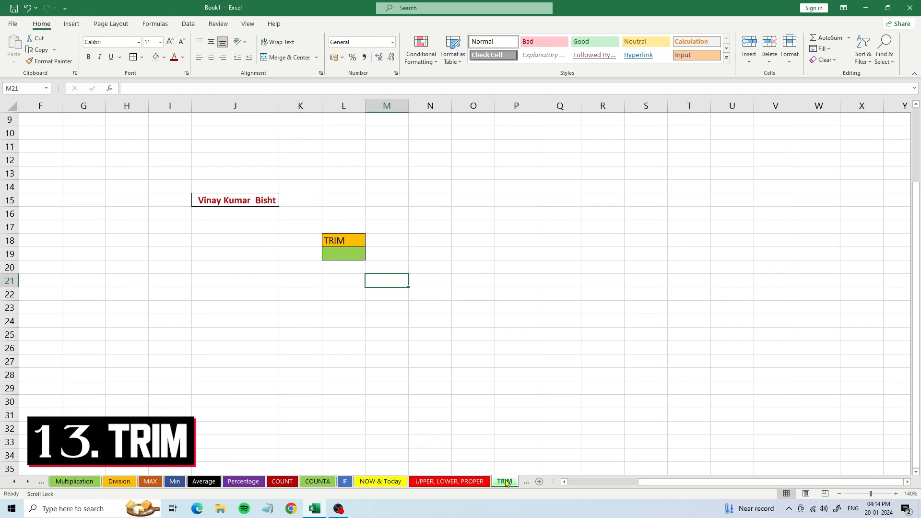
pyautogui.click(340, 242)
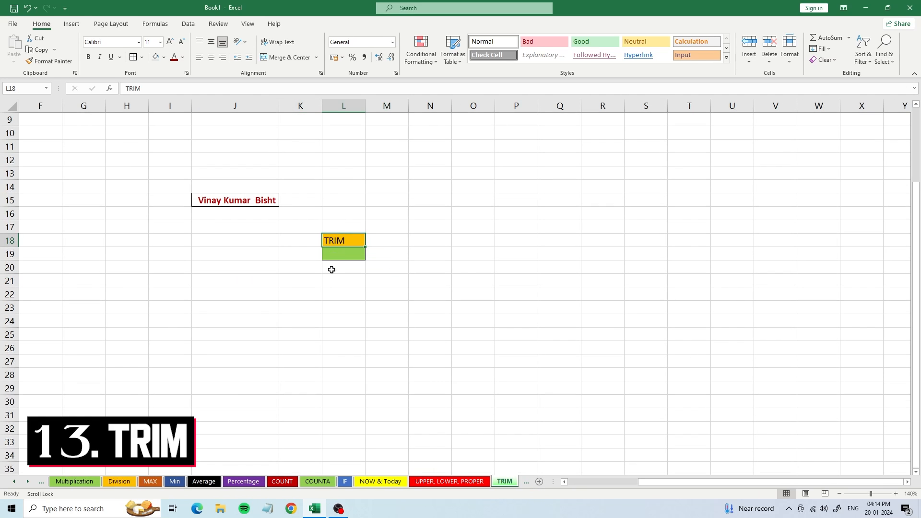
pyautogui.click(198, 200)
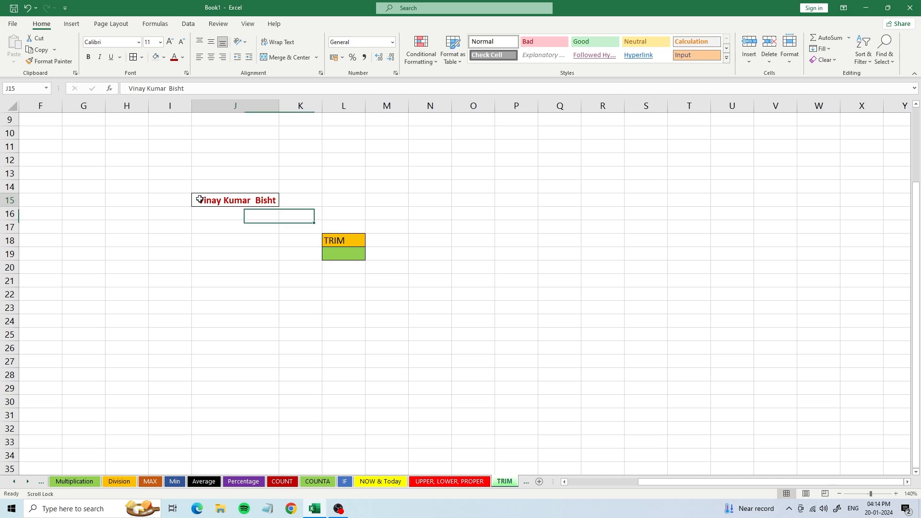
pyautogui.doubleClick(199, 199)
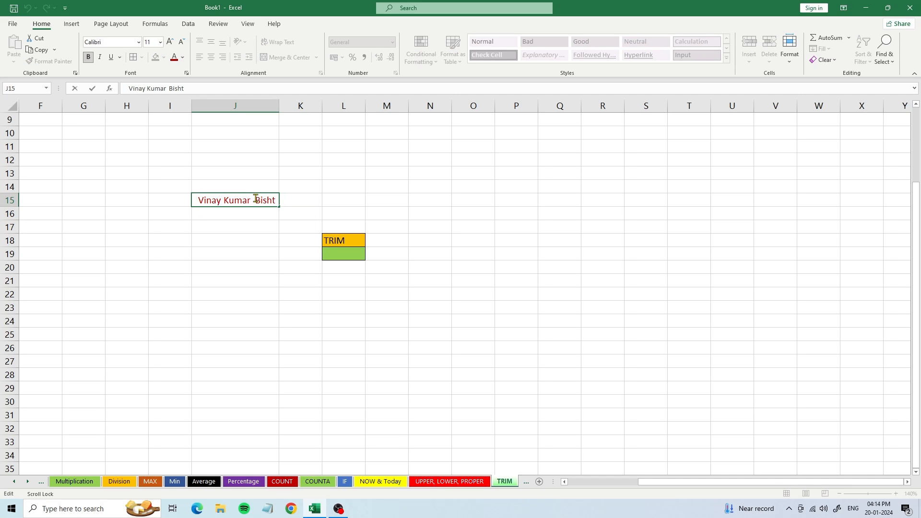
pyautogui.click(332, 252)
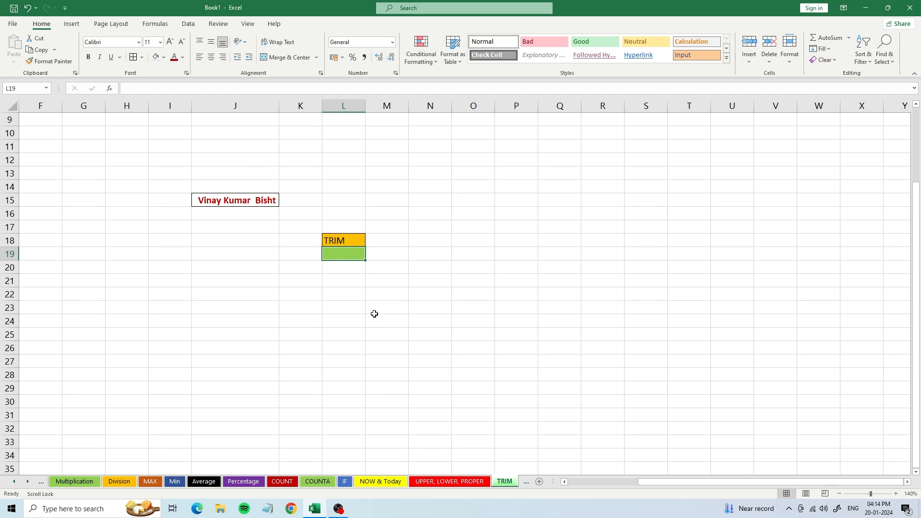
pyautogui.write('=trim')
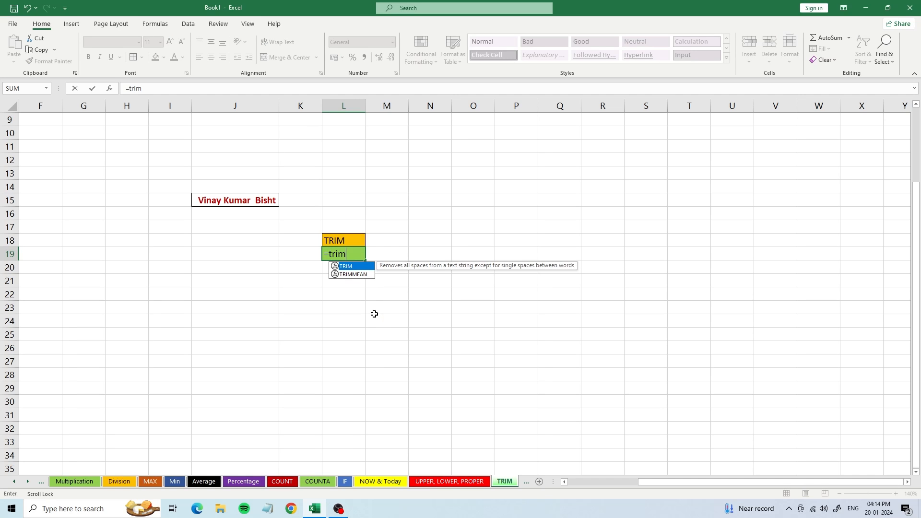
pyautogui.write('(')
pyautogui.click(236, 204)
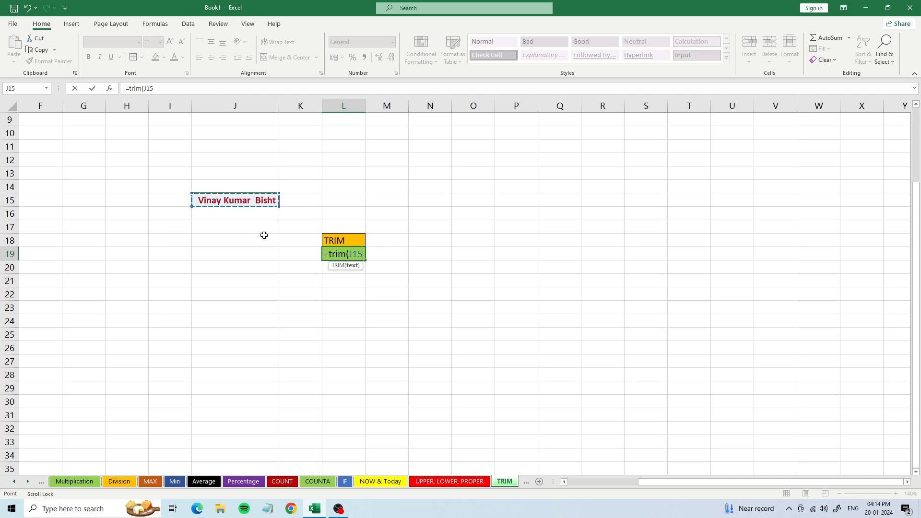
pyautogui.write(')')
pyautogui.press('Return')
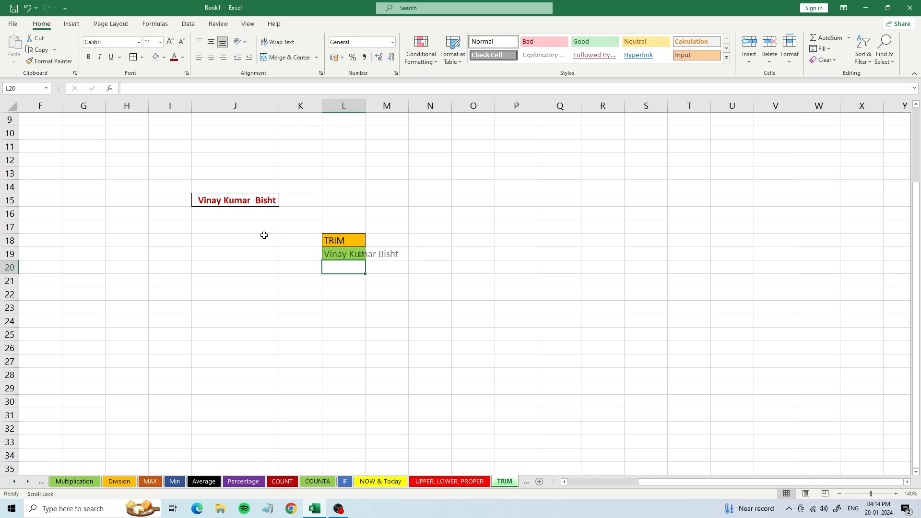
pyautogui.moveTo(362, 116); pyautogui.dragTo(403, 114)
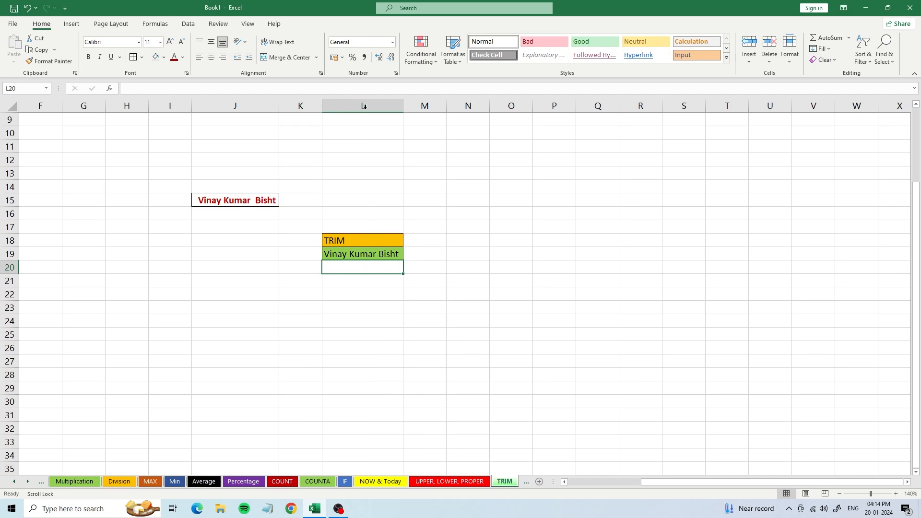
pyautogui.click(384, 249)
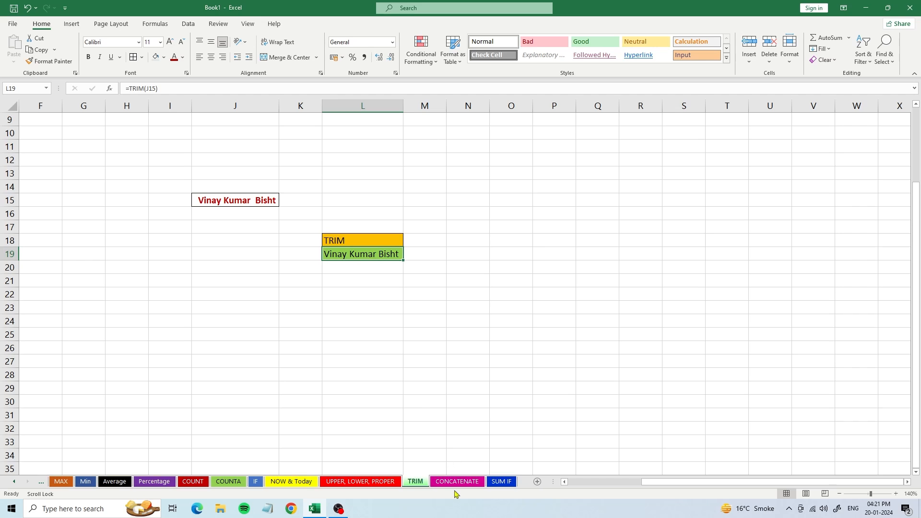
# On the CONCATENATE sheet, join the first and last names under Full Name in H11 with =CONCAT(F11,G11)
pyautogui.click(457, 481)
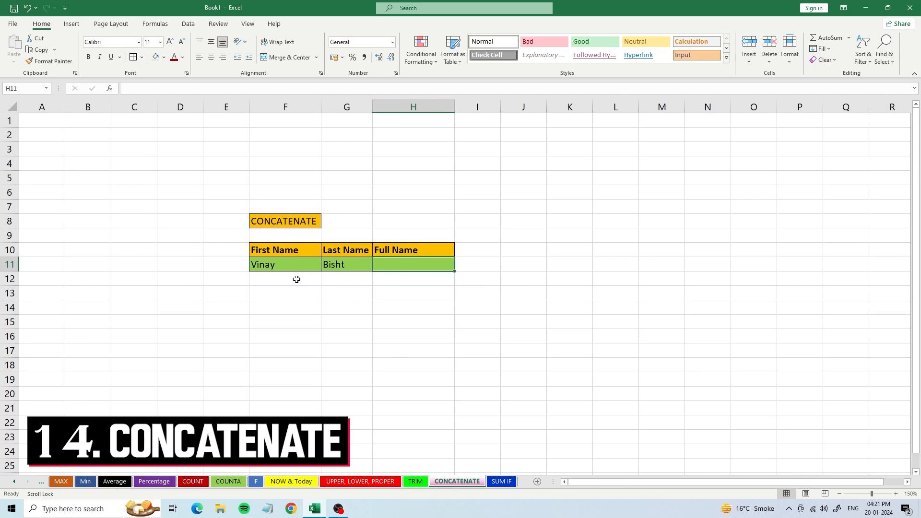
pyautogui.click(284, 267)
pyautogui.click(334, 268)
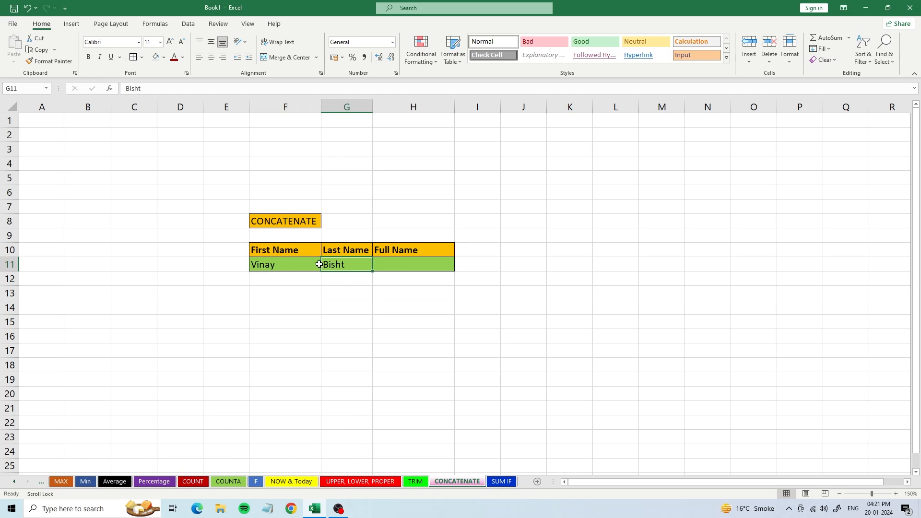
pyautogui.click(408, 264)
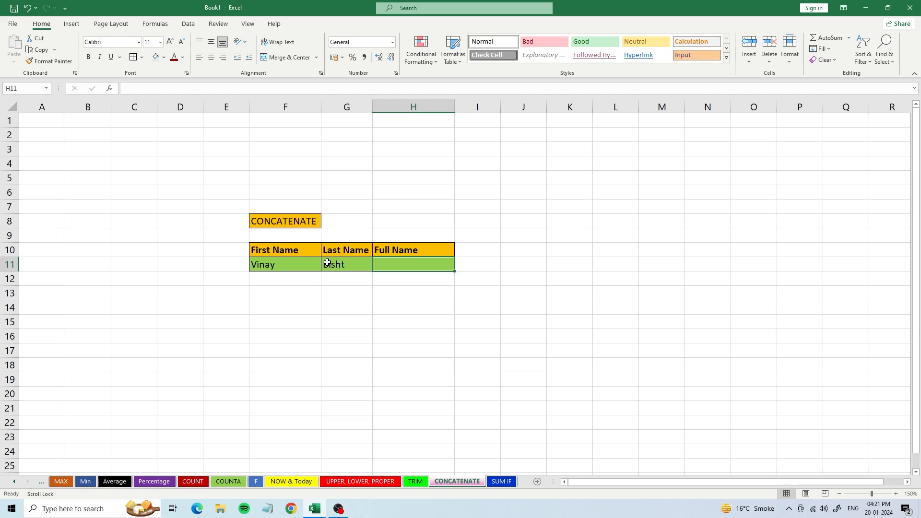
pyautogui.click(288, 263)
pyautogui.click(338, 263)
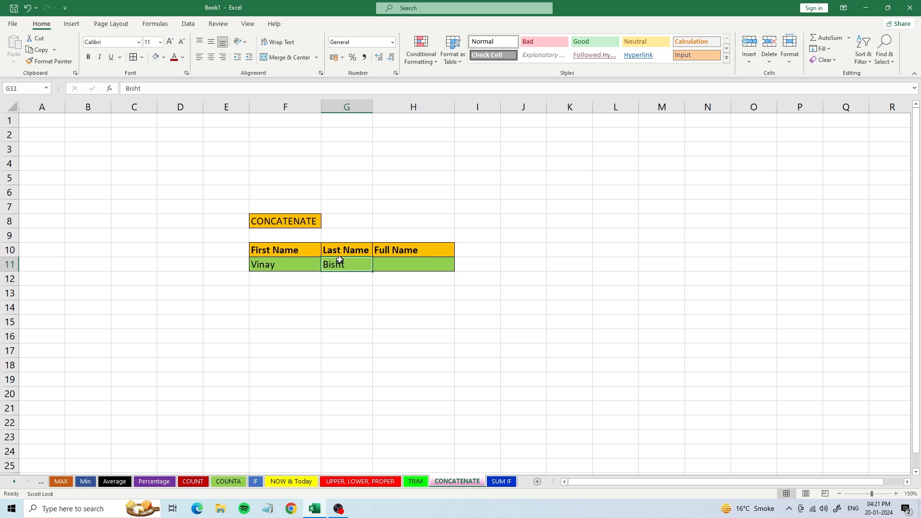
pyautogui.click(396, 264)
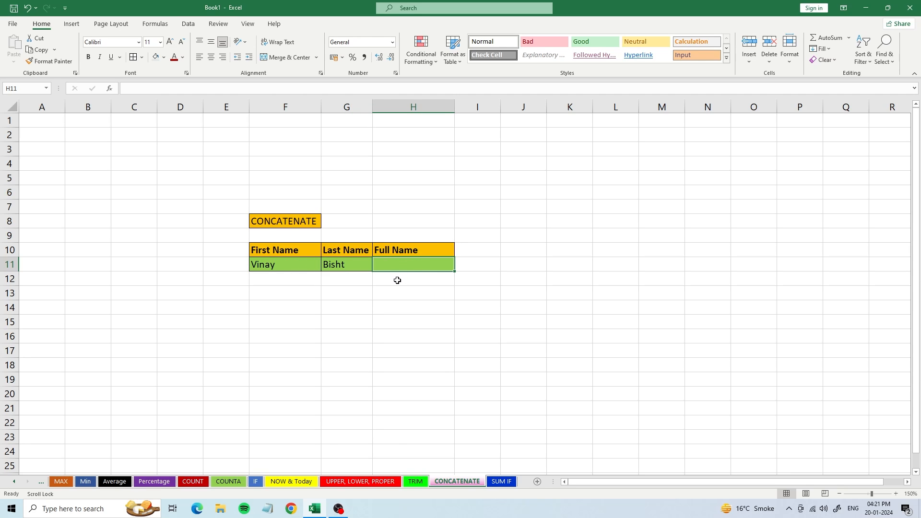
pyautogui.write('=')
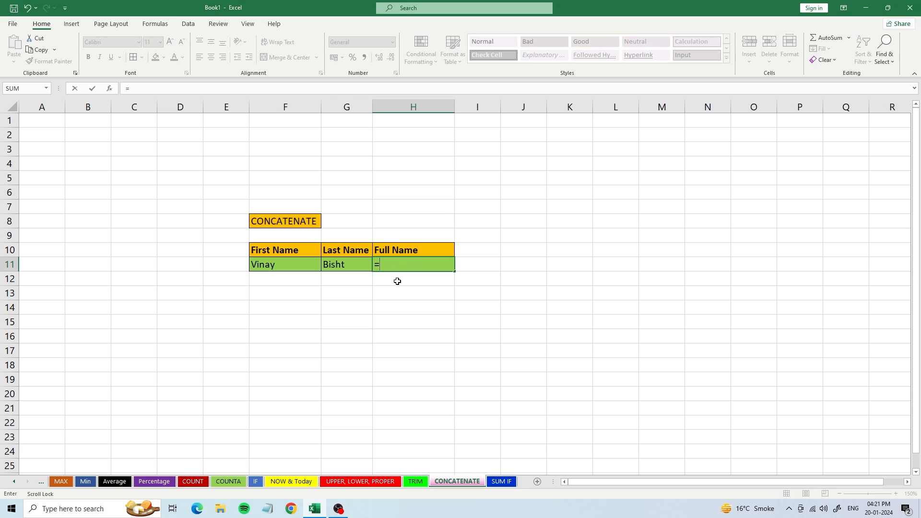
pyautogui.write('concat')
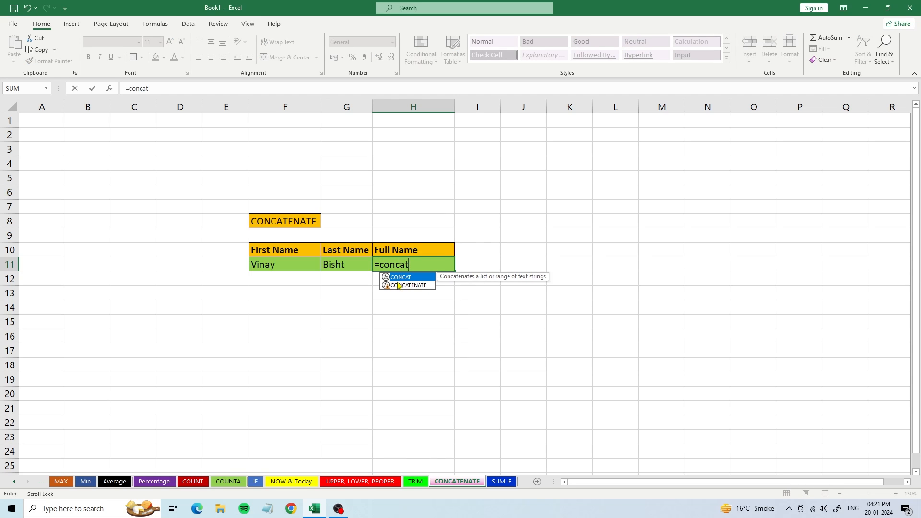
pyautogui.write('(')
pyautogui.click(295, 265)
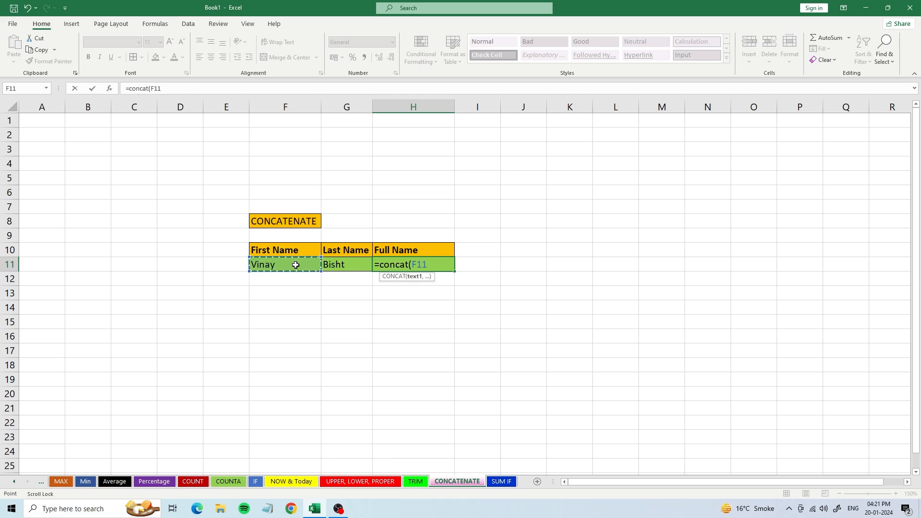
pyautogui.write(',')
pyautogui.click(347, 270)
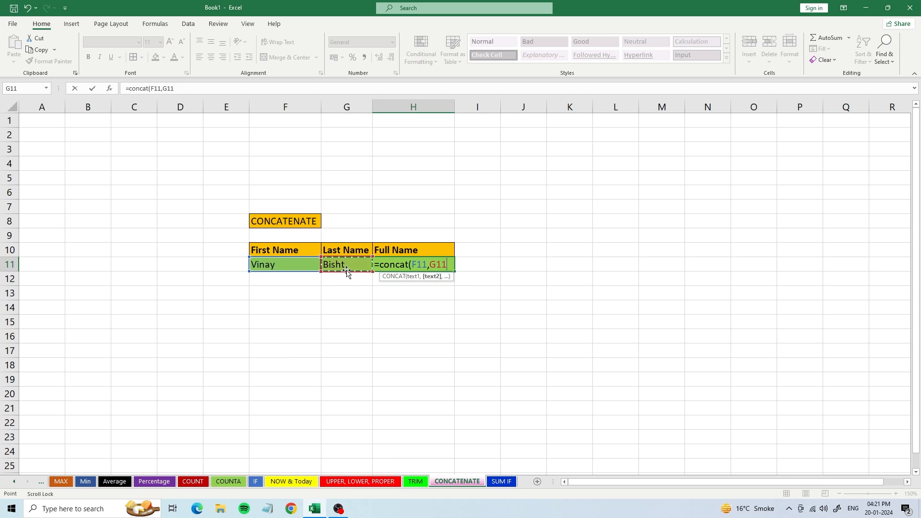
pyautogui.write(')')
pyautogui.press('Return')
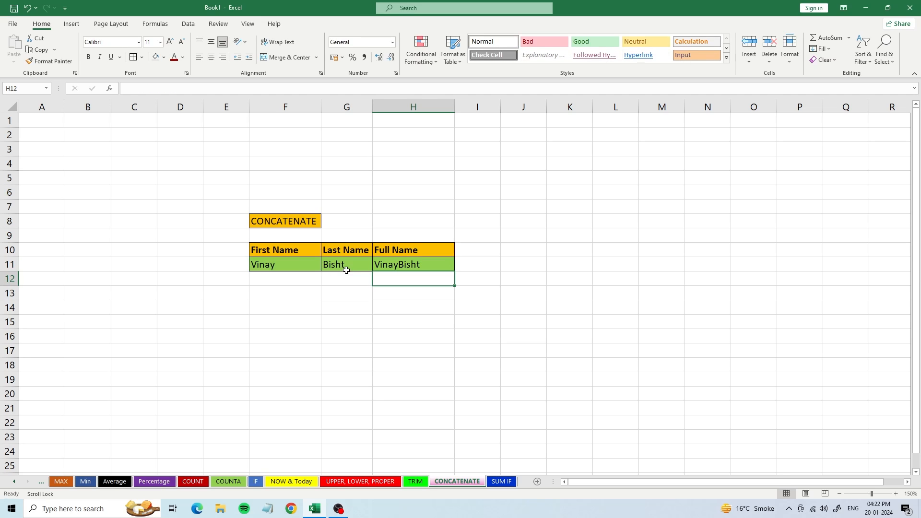
# Add a space between the first and last names by changing the Full Name formula in H11 to =CONCAT(F11, " ", G11)
pyautogui.click(385, 264)
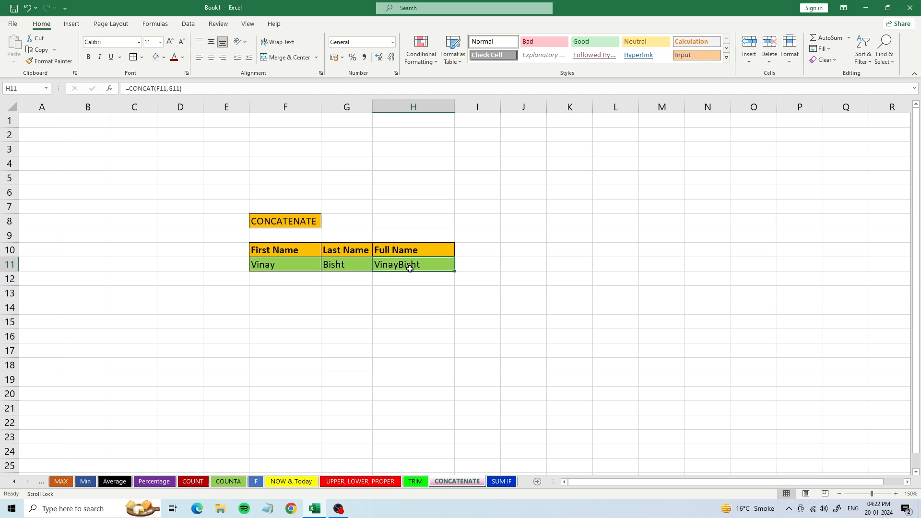
pyautogui.click(168, 88)
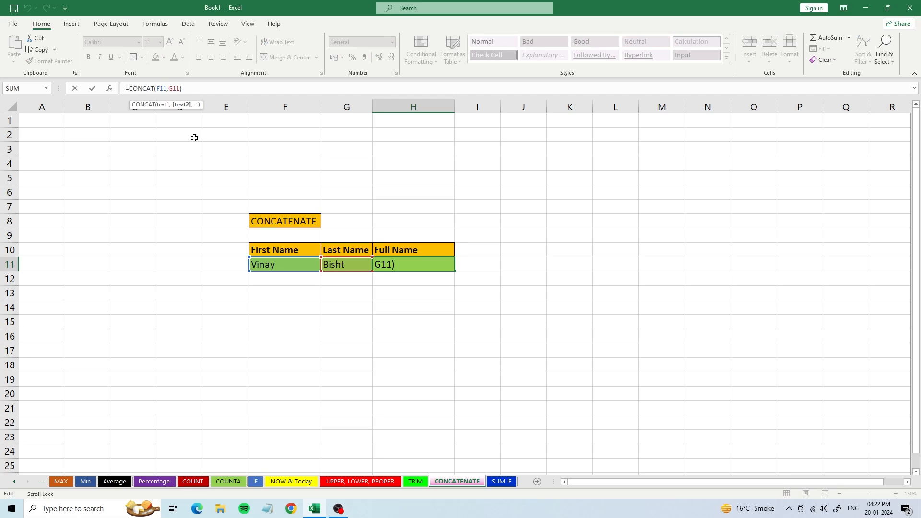
pyautogui.write('" ')
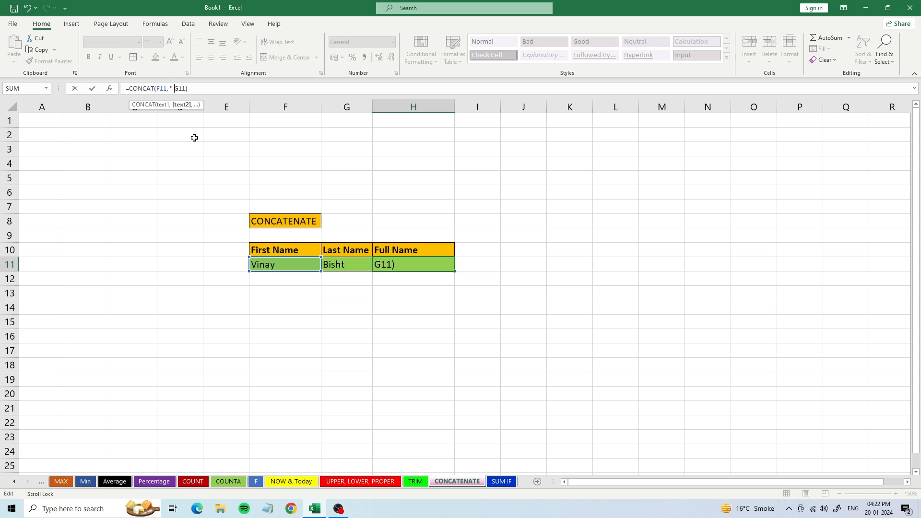
pyautogui.write('",')
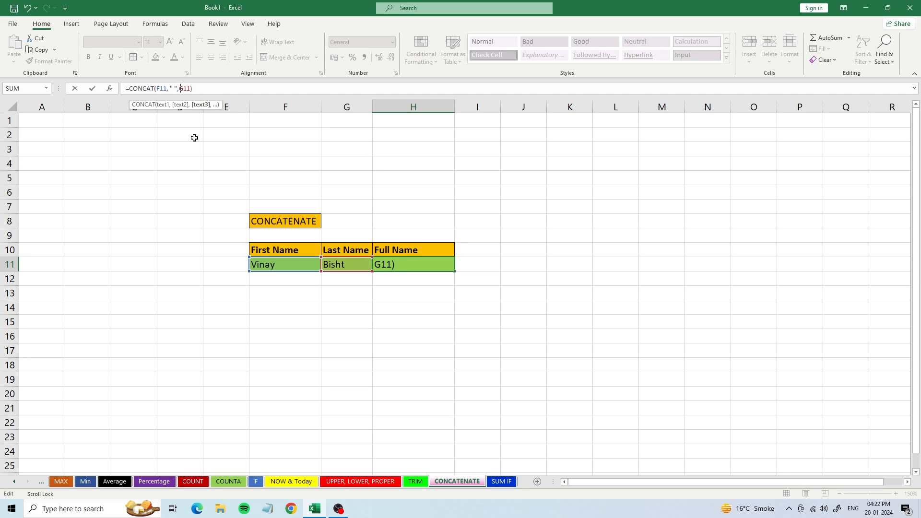
pyautogui.press('Return')
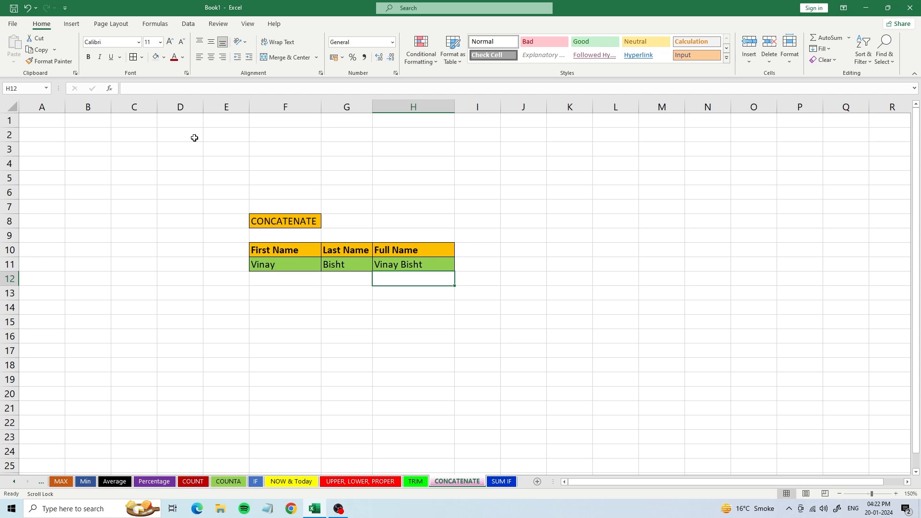
pyautogui.click(417, 261)
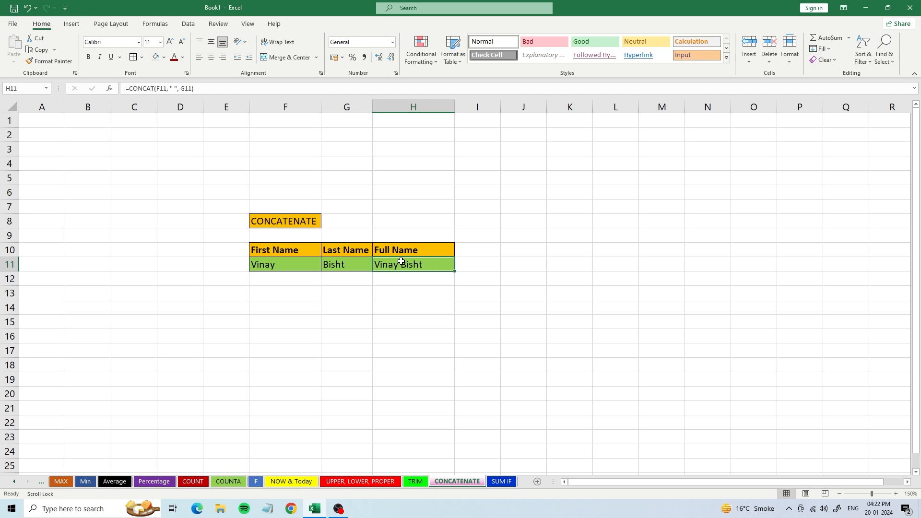
# On the SUM IF sheet, total the units for the item in I20 by entering =SUMIF(E15:E32, I20, F15:F32) in I21
pyautogui.click(500, 481)
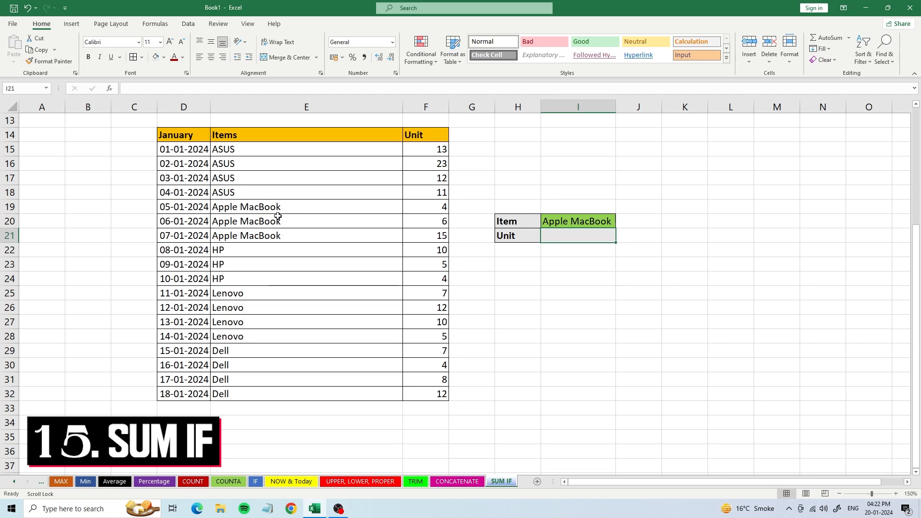
pyautogui.moveTo(289, 147); pyautogui.dragTo(298, 389)
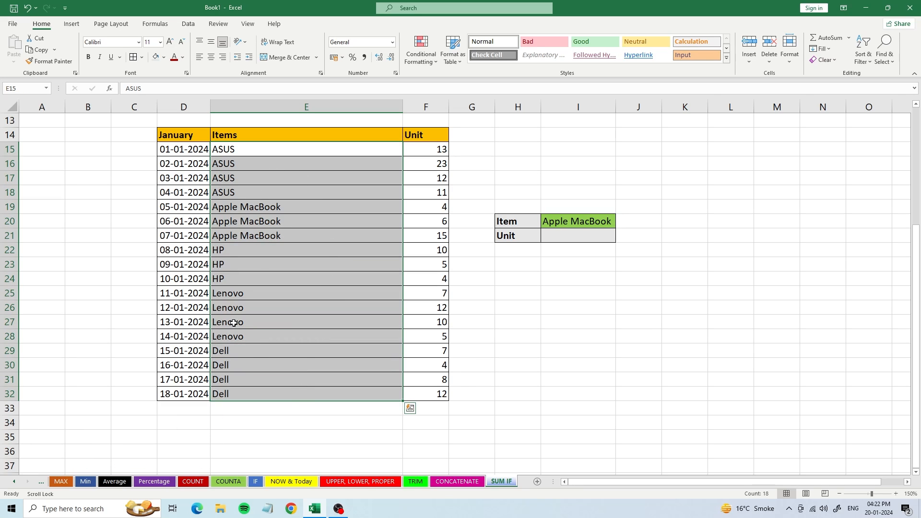
pyautogui.click(268, 275)
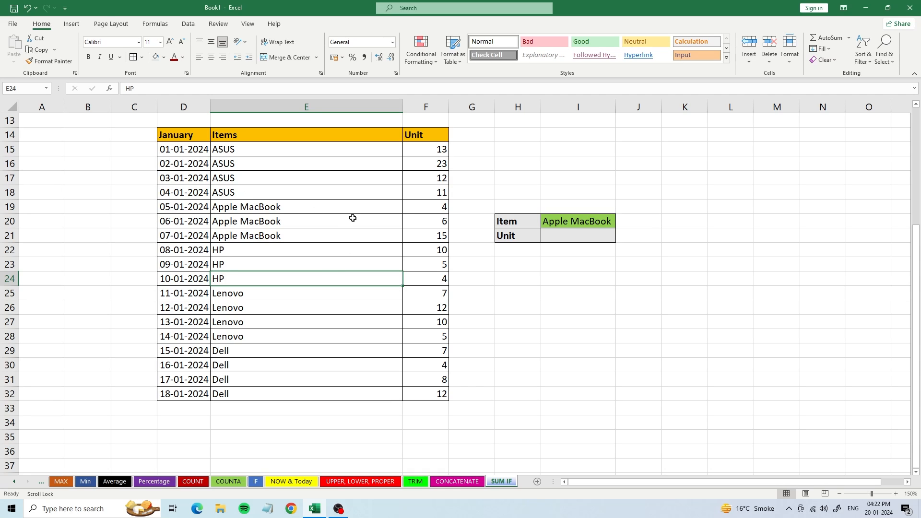
pyautogui.click(585, 238)
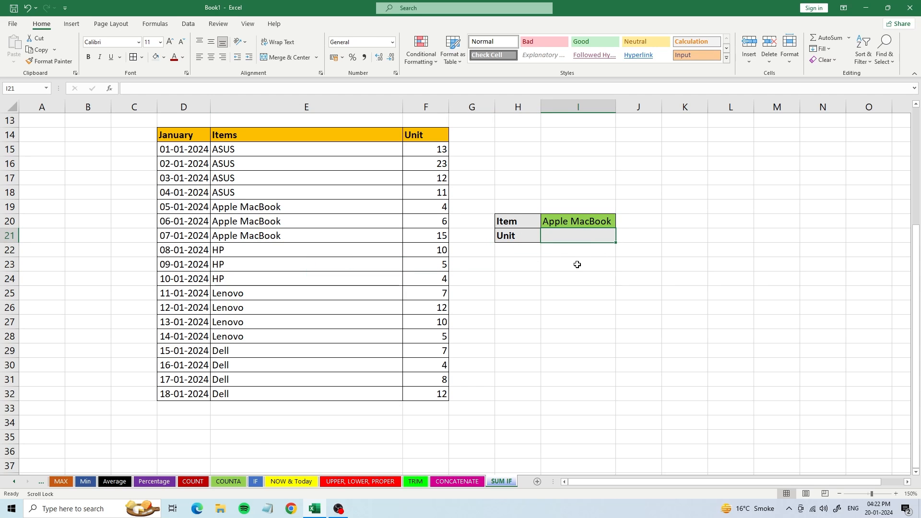
pyautogui.write('=sumif')
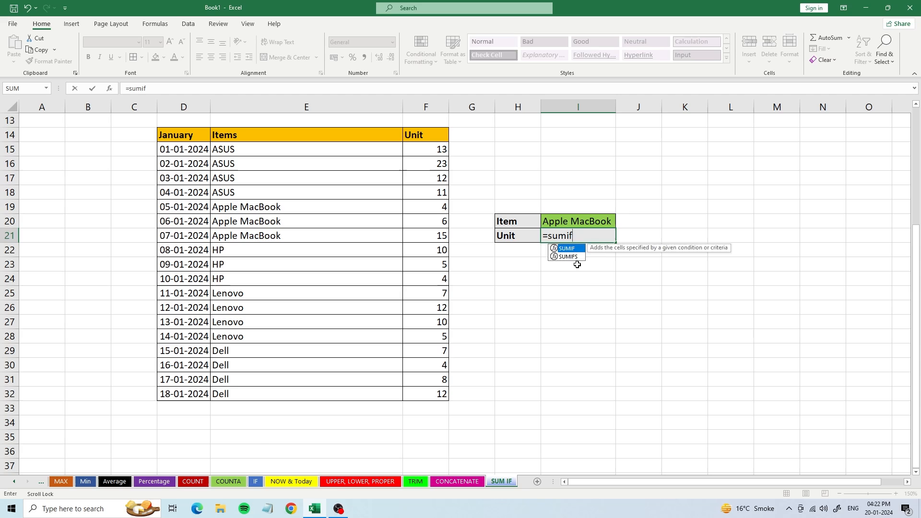
pyautogui.write('(')
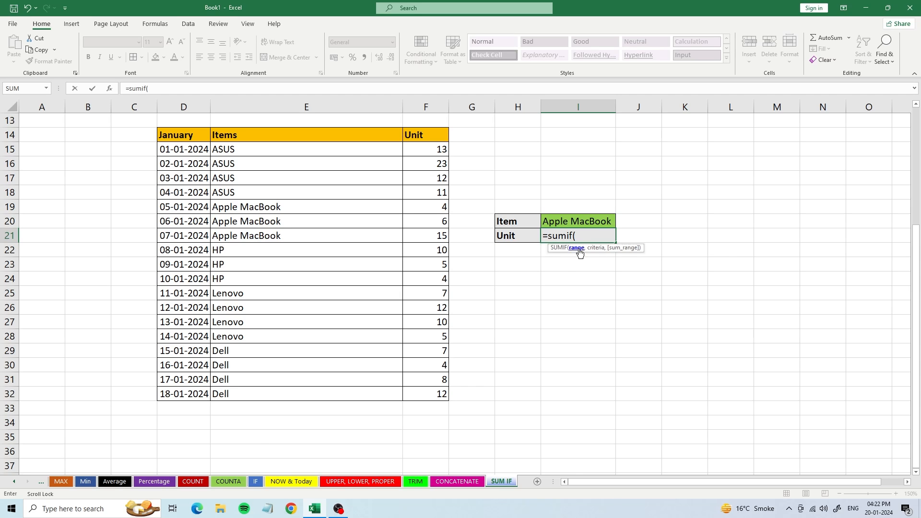
pyautogui.moveTo(267, 150); pyautogui.dragTo(270, 391)
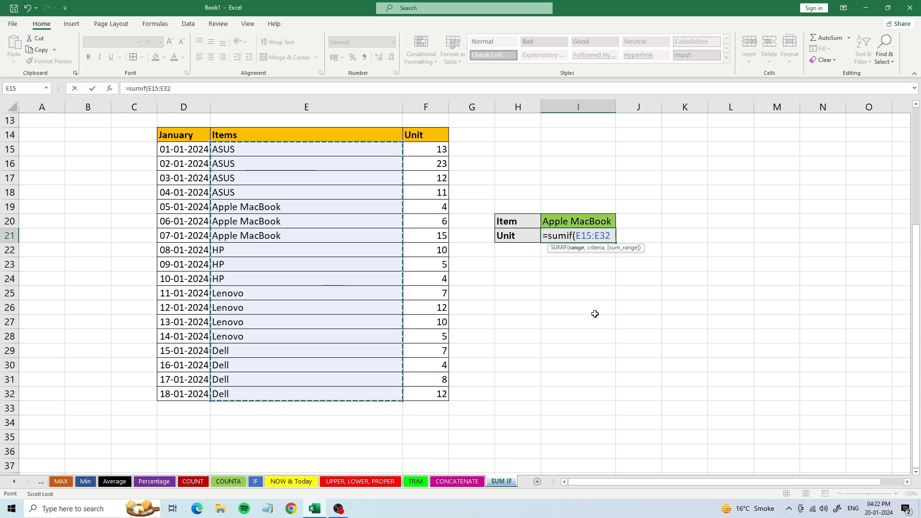
pyautogui.write(',')
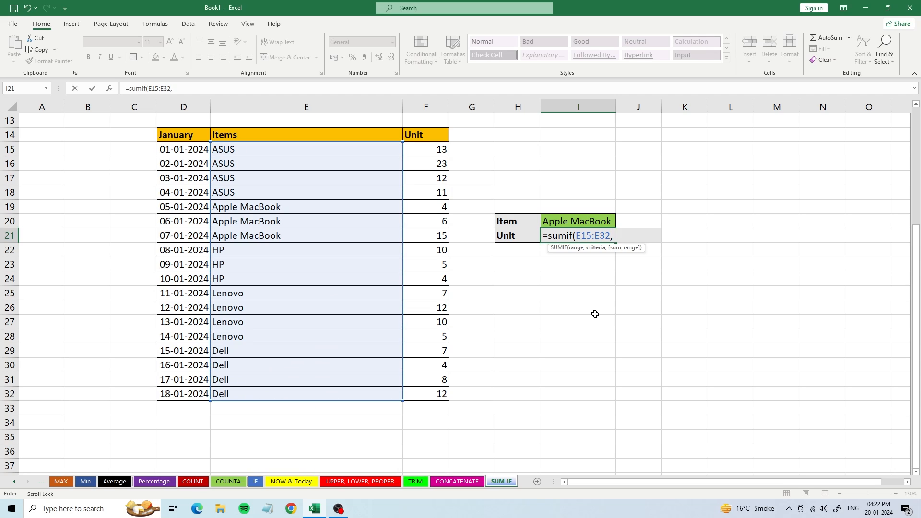
pyautogui.click(586, 225)
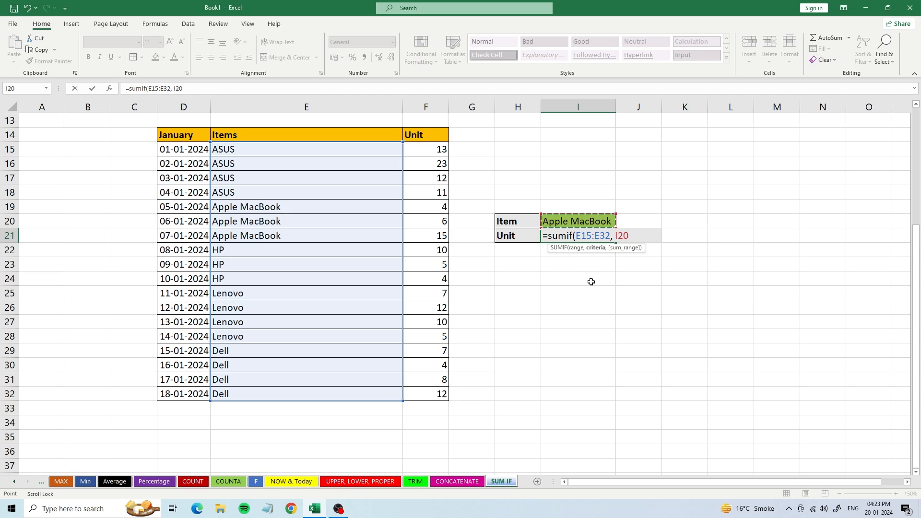
pyautogui.write(',')
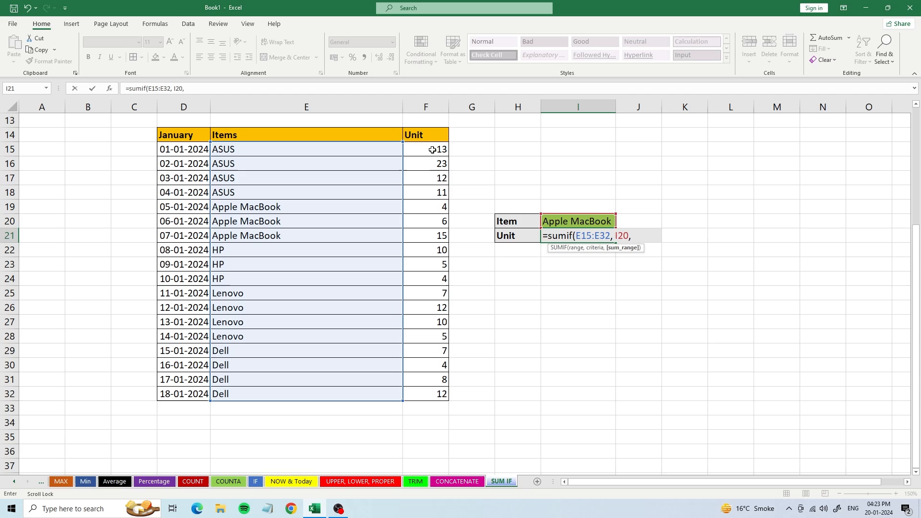
pyautogui.moveTo(413, 150); pyautogui.dragTo(435, 391)
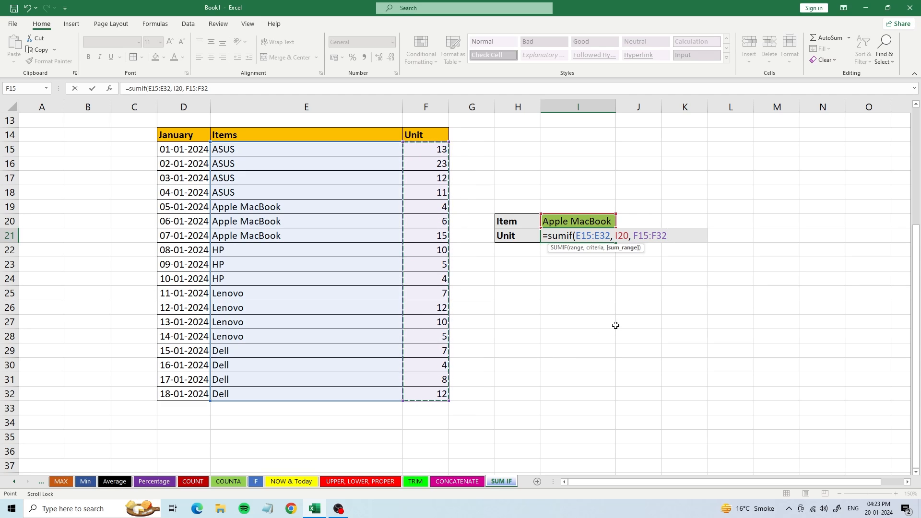
pyautogui.write(')')
pyautogui.press('Return')
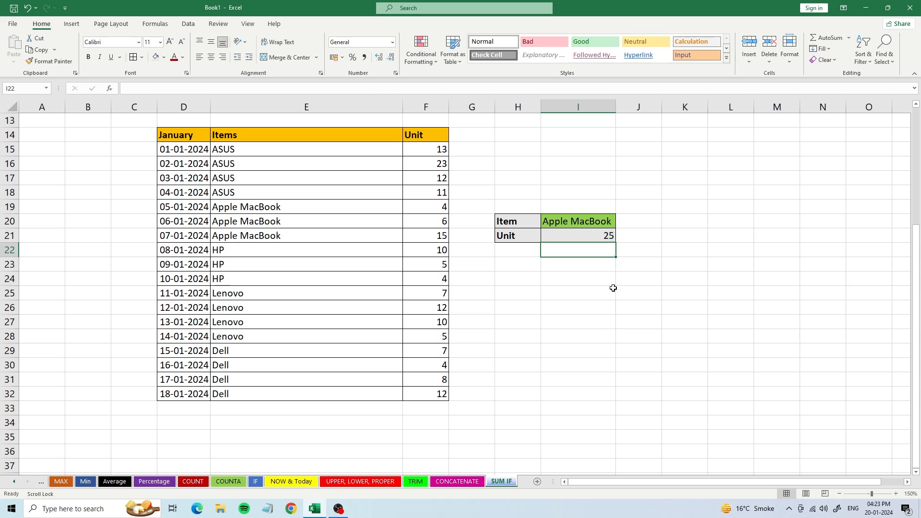
pyautogui.click(600, 233)
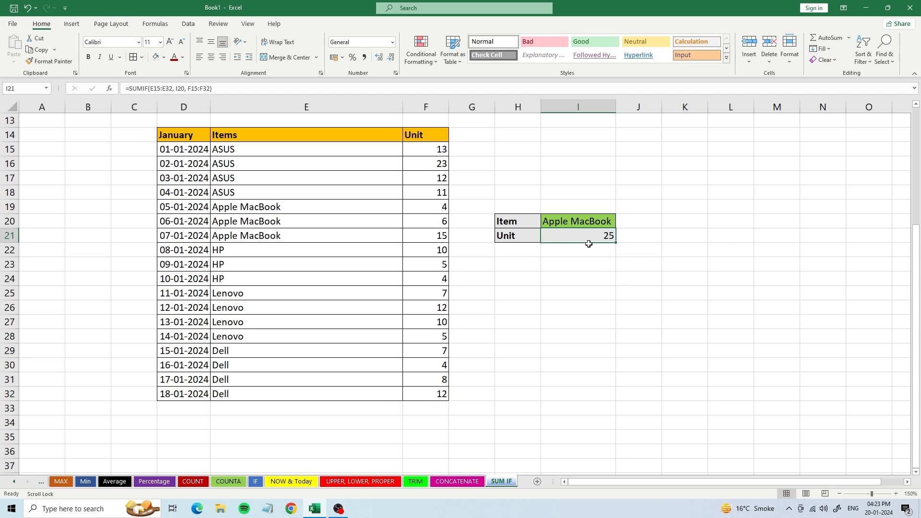
# Change the item criterion in I20 to HP
pyautogui.click(589, 221)
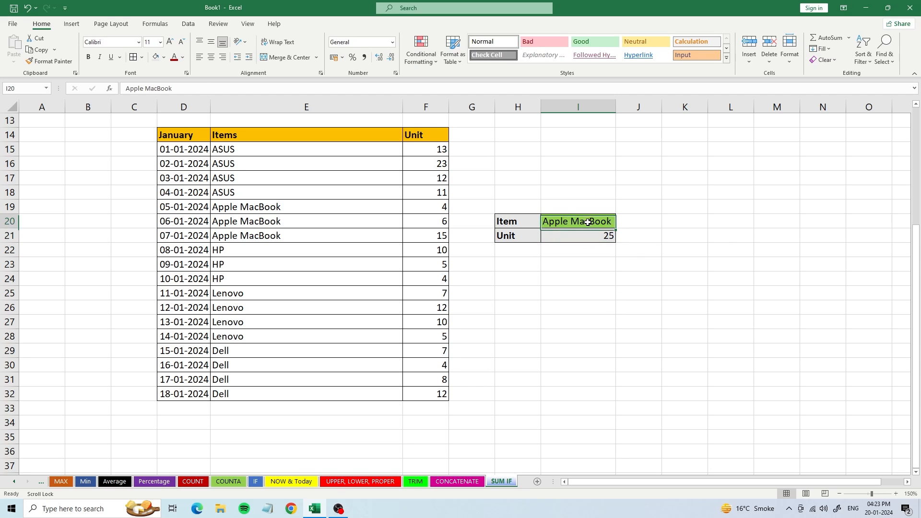
pyautogui.write('H')
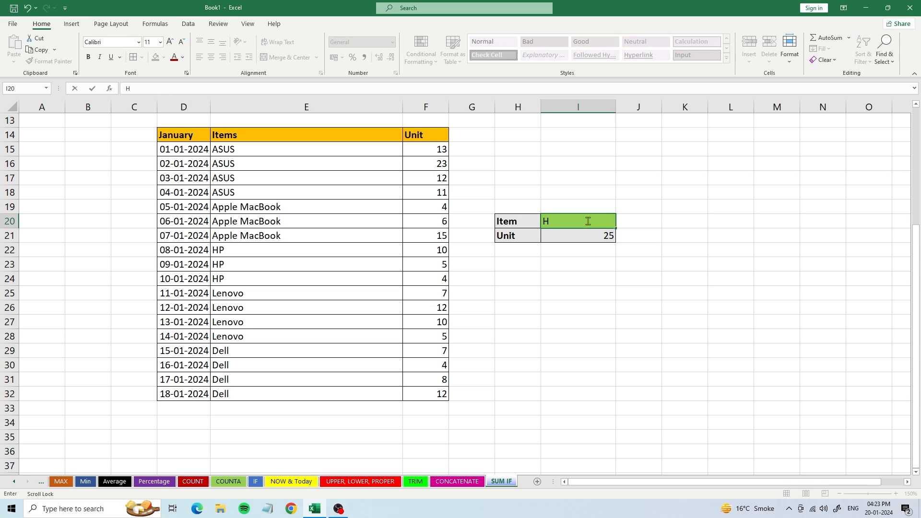
pyautogui.write('P[')
pyautogui.press('Return')
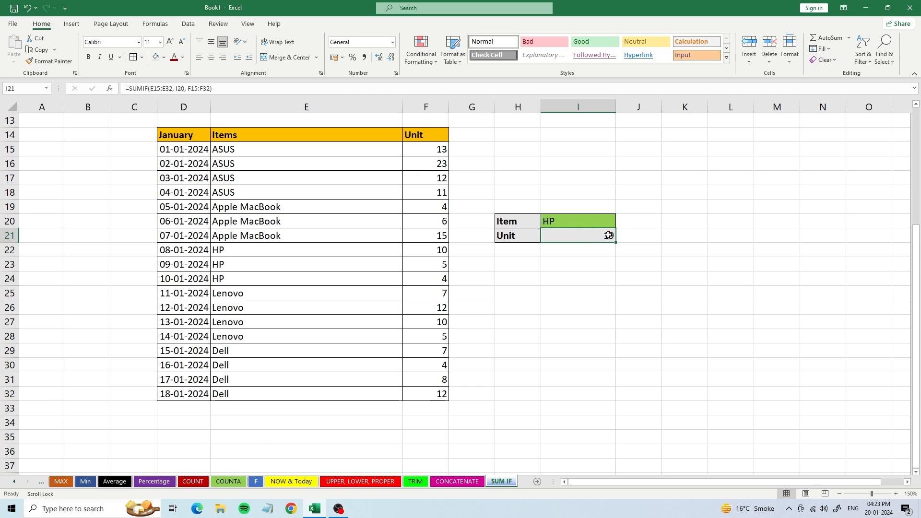
# Change the item criterion in I20 to Dell and undo the accidental clearing of the formula in I21
pyautogui.click(592, 222)
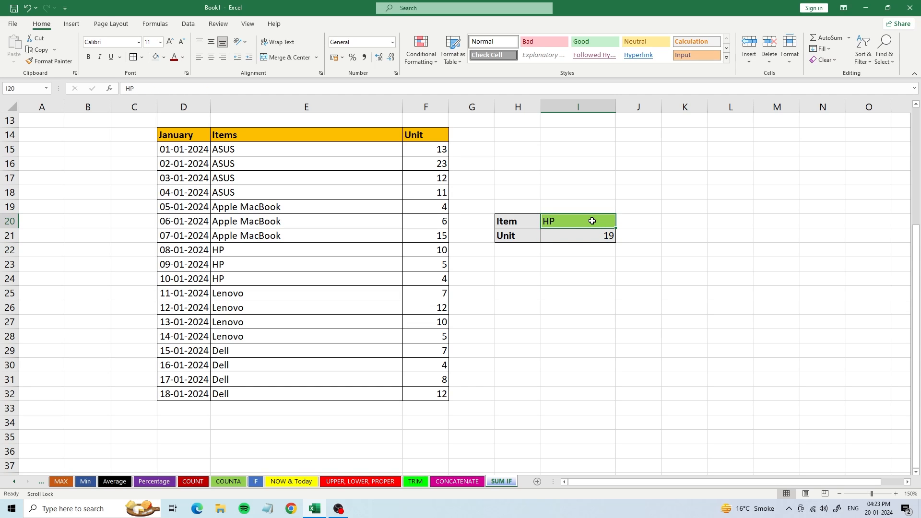
pyautogui.write('Dell')
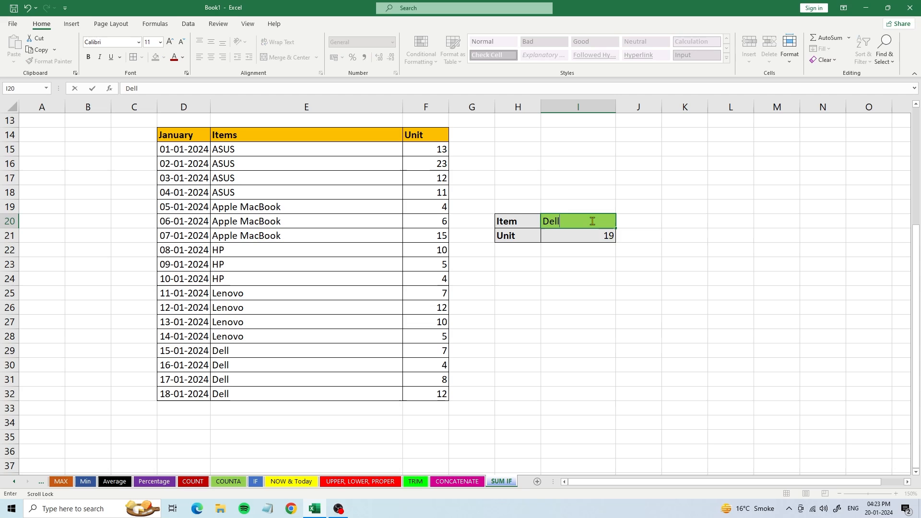
pyautogui.press('Return')
pyautogui.write('\\')
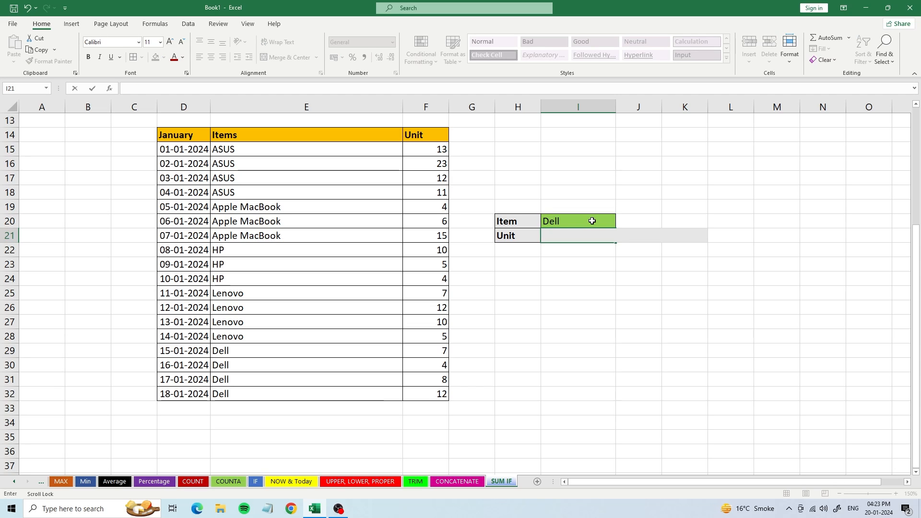
pyautogui.press('Escape')
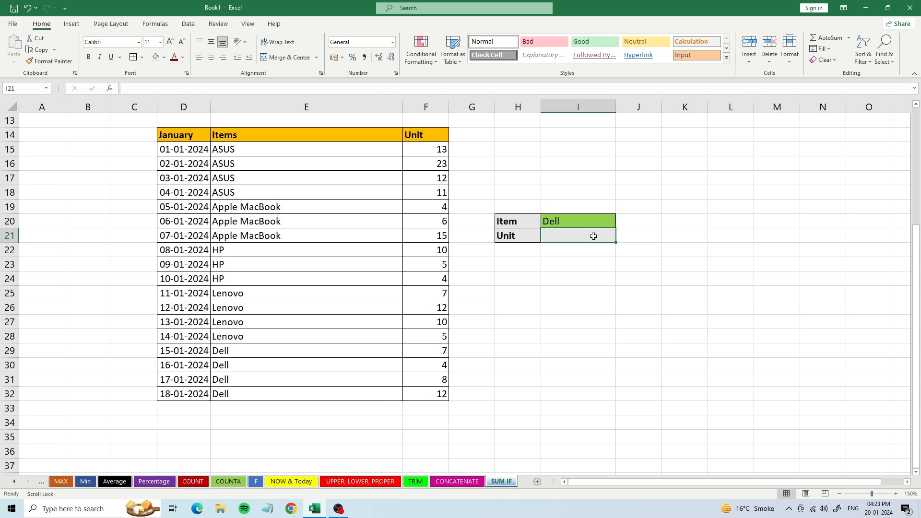
pyautogui.hotkey('ctrl', 'z')
# Change the item criterion in I20 to Lenovo
pyautogui.click(595, 221)
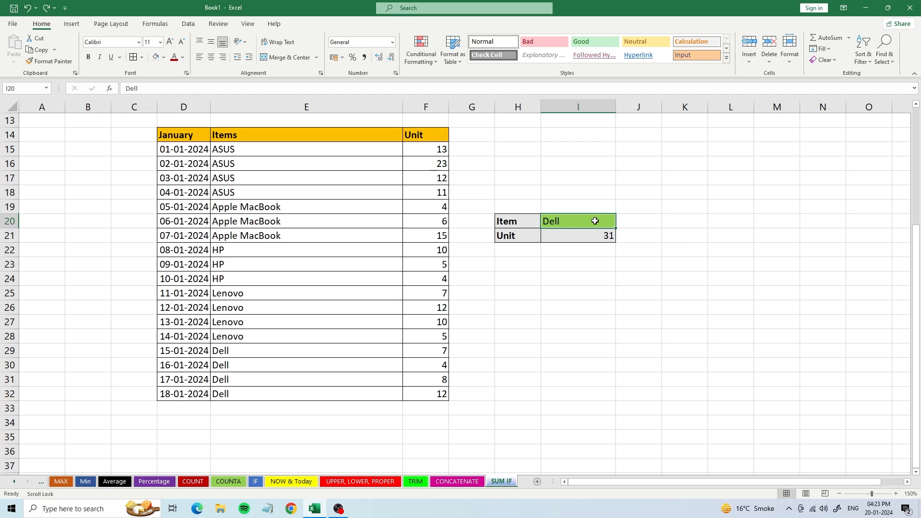
pyautogui.write('L')
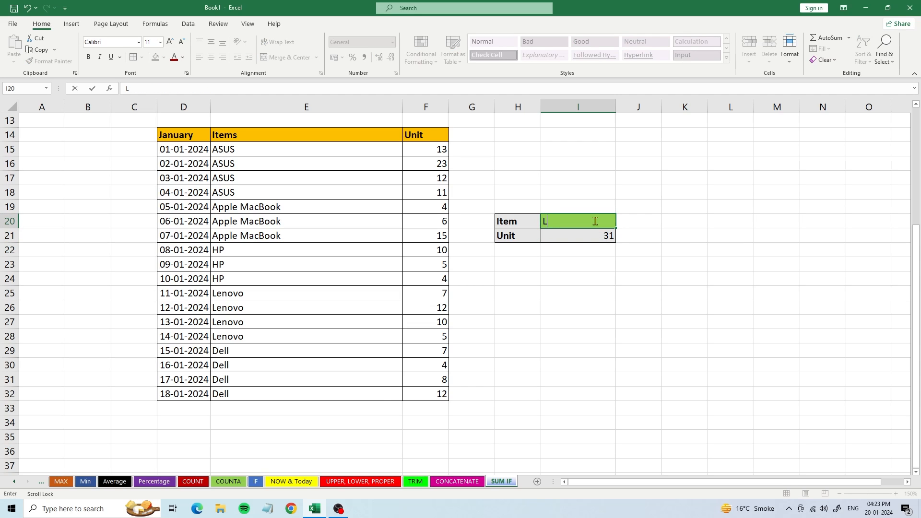
pyautogui.write('E')
pyautogui.press('BackSpace')
pyautogui.write('enovo')
pyautogui.press('Return')
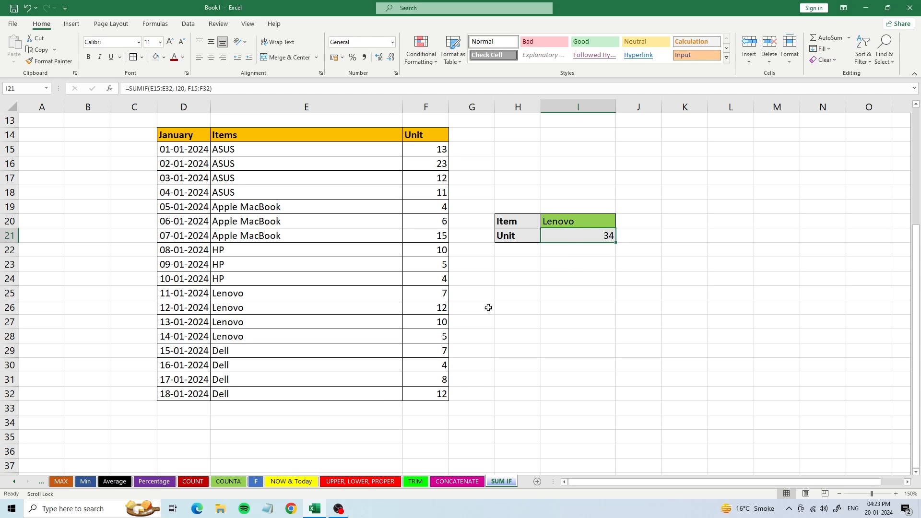
# Review the completed formula sheets one by one in reverse order, from CONCATENATE back to SUM
pyautogui.click(480, 483)
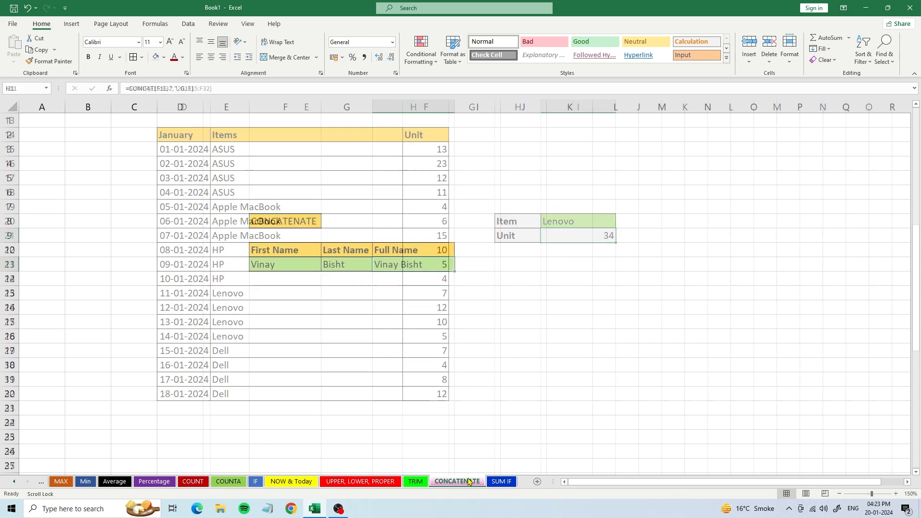
pyautogui.click(415, 482)
pyautogui.click(365, 483)
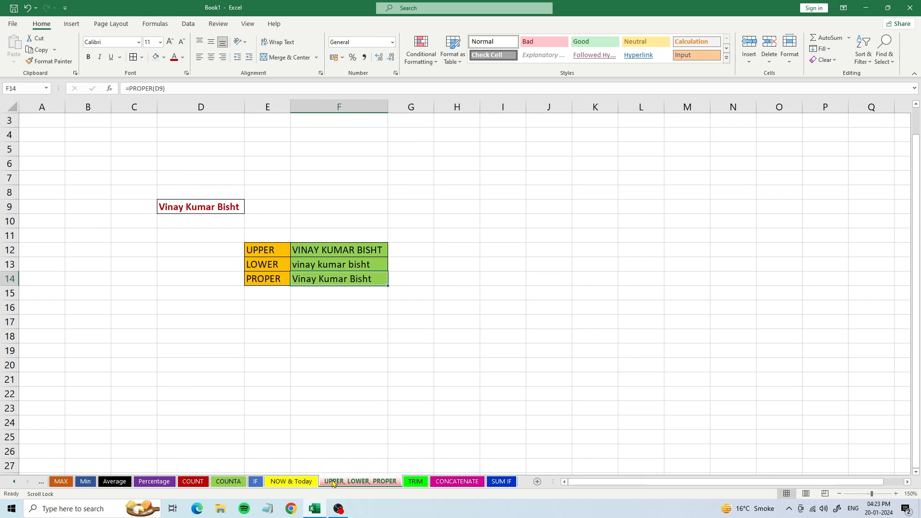
pyautogui.click(291, 482)
pyautogui.click(254, 482)
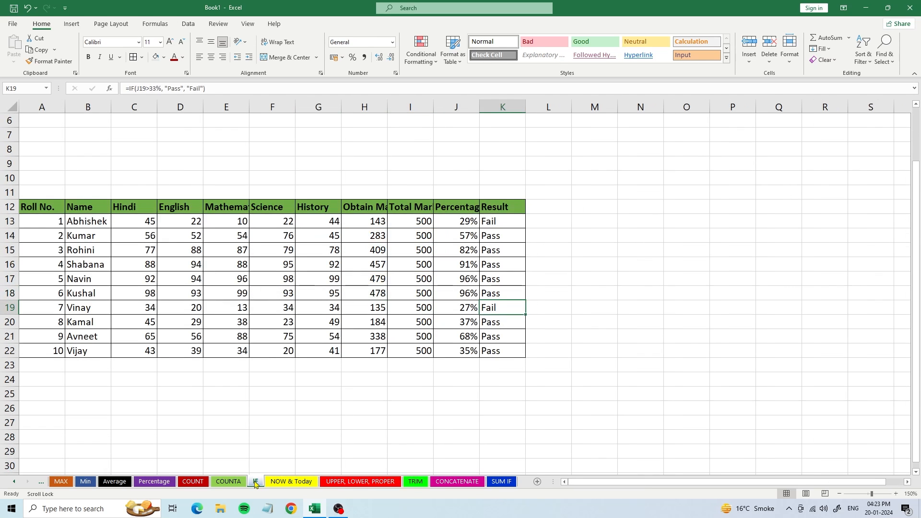
pyautogui.click(228, 481)
pyautogui.click(193, 482)
pyautogui.click(155, 482)
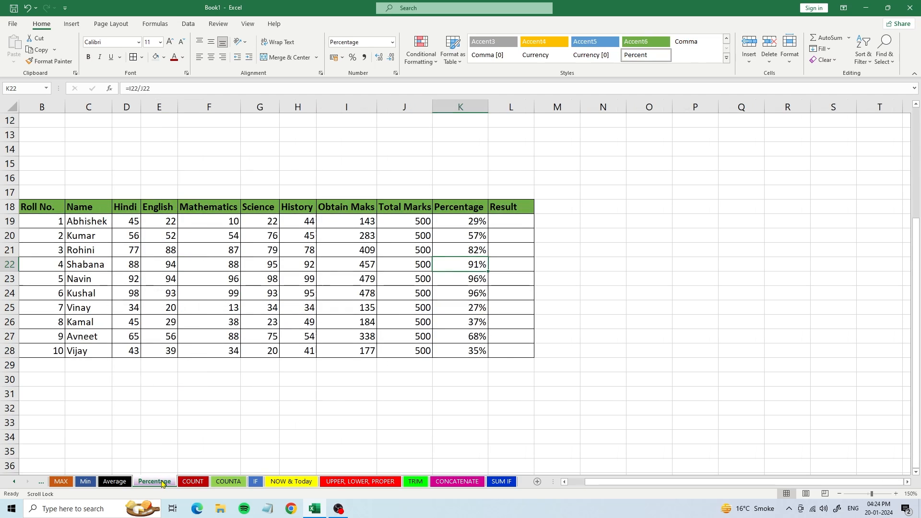
pyautogui.click(115, 482)
pyautogui.click(86, 482)
pyautogui.click(61, 483)
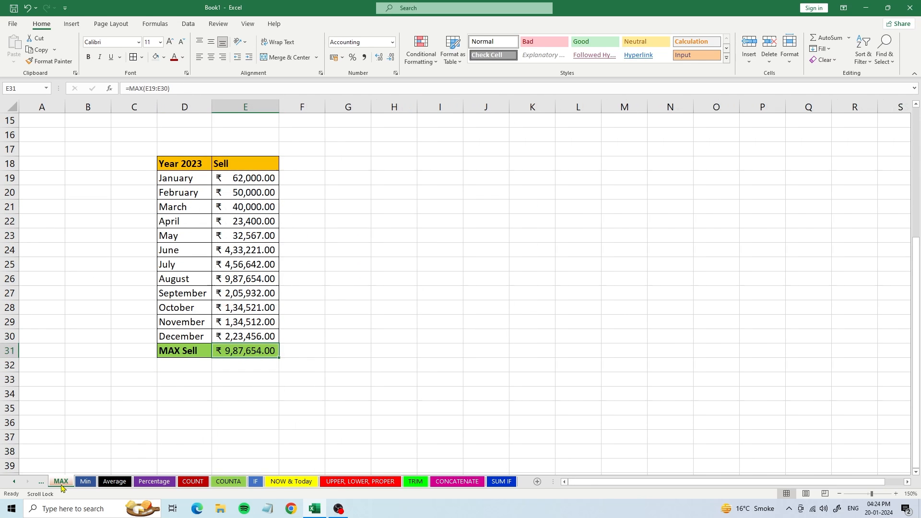
pyautogui.click(46, 484)
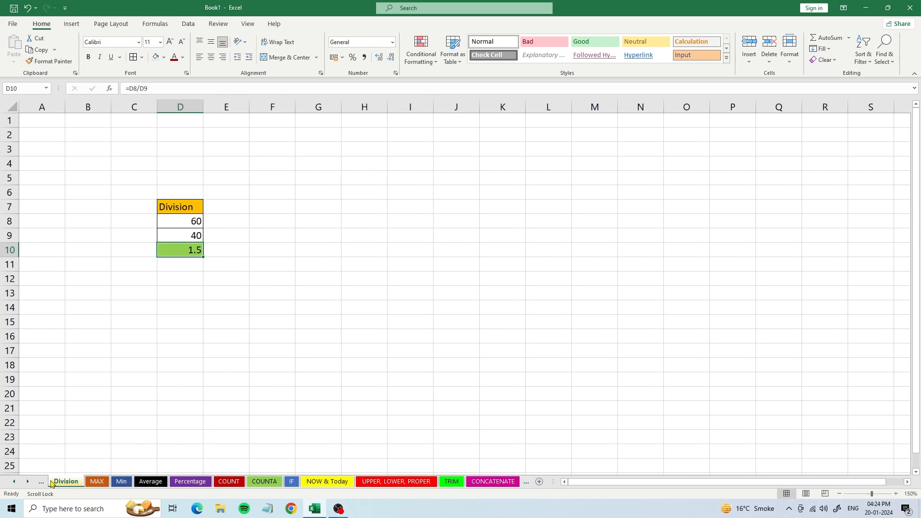
pyautogui.click(44, 482)
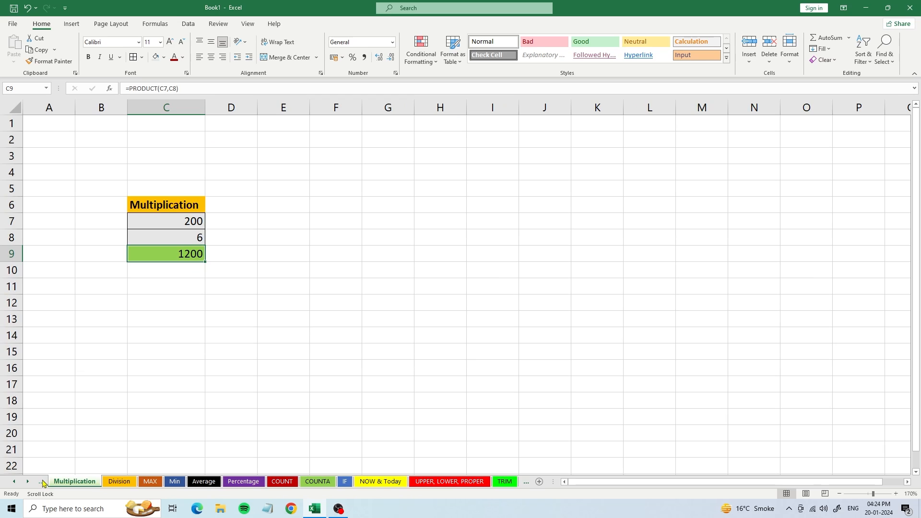
pyautogui.click(43, 483)
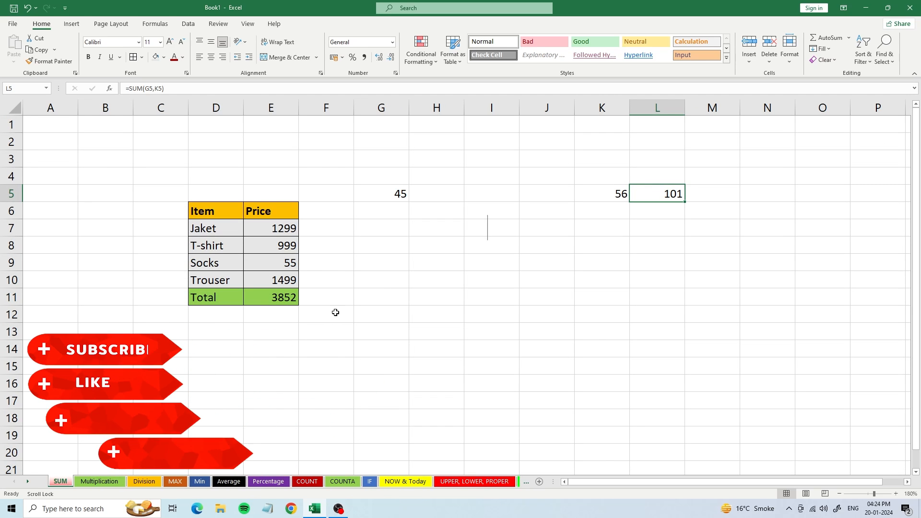